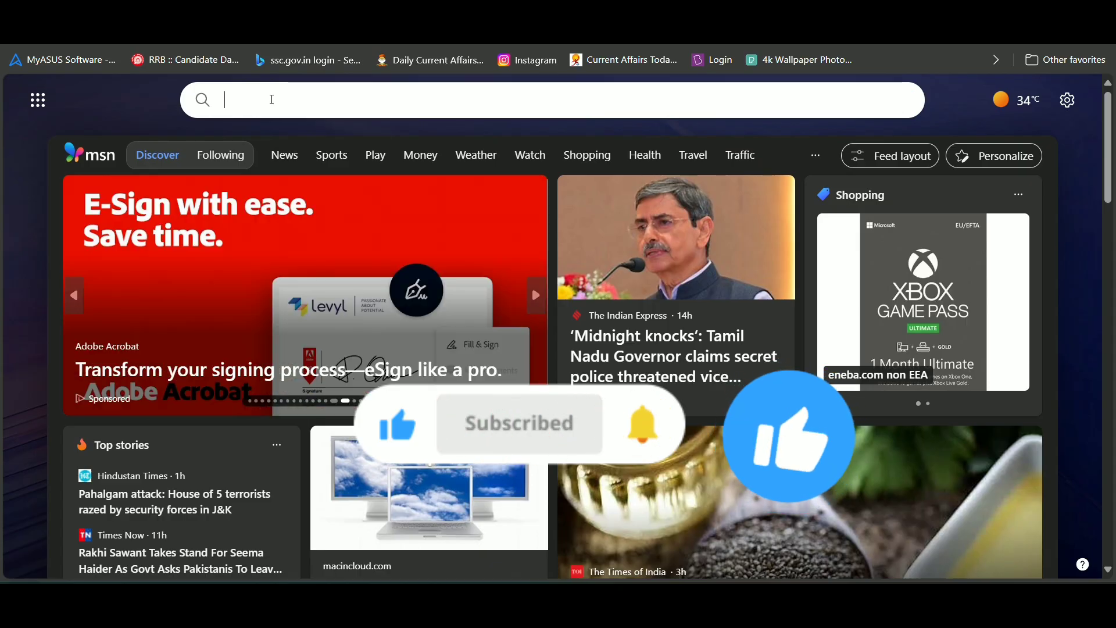
Search Microsoft Bing for 'apdsc'
left_click(273, 100)
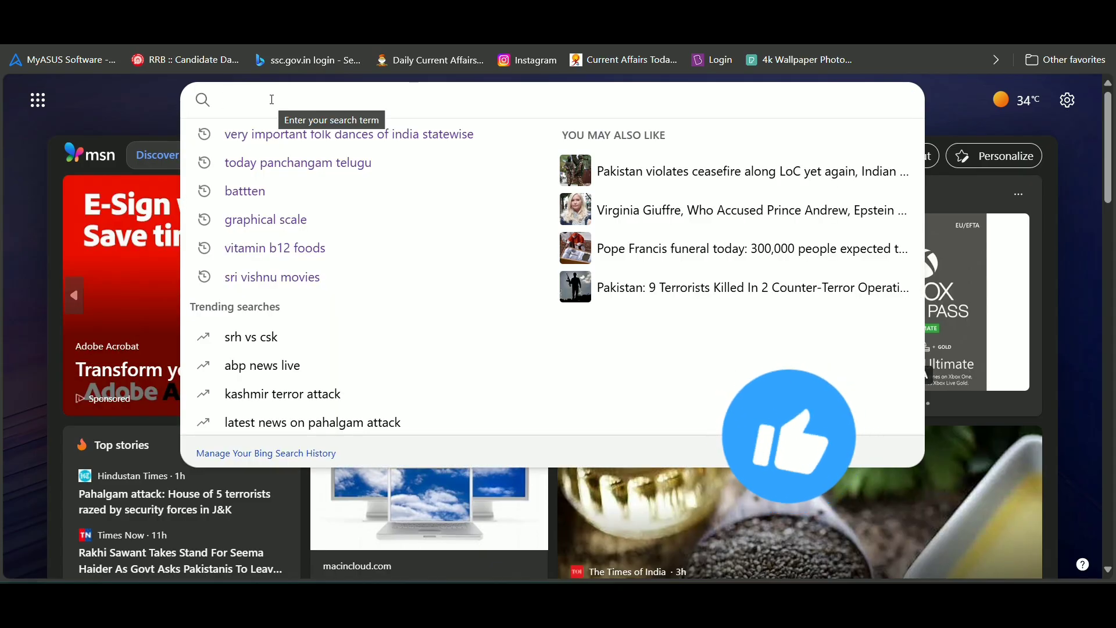
type("apdsc")
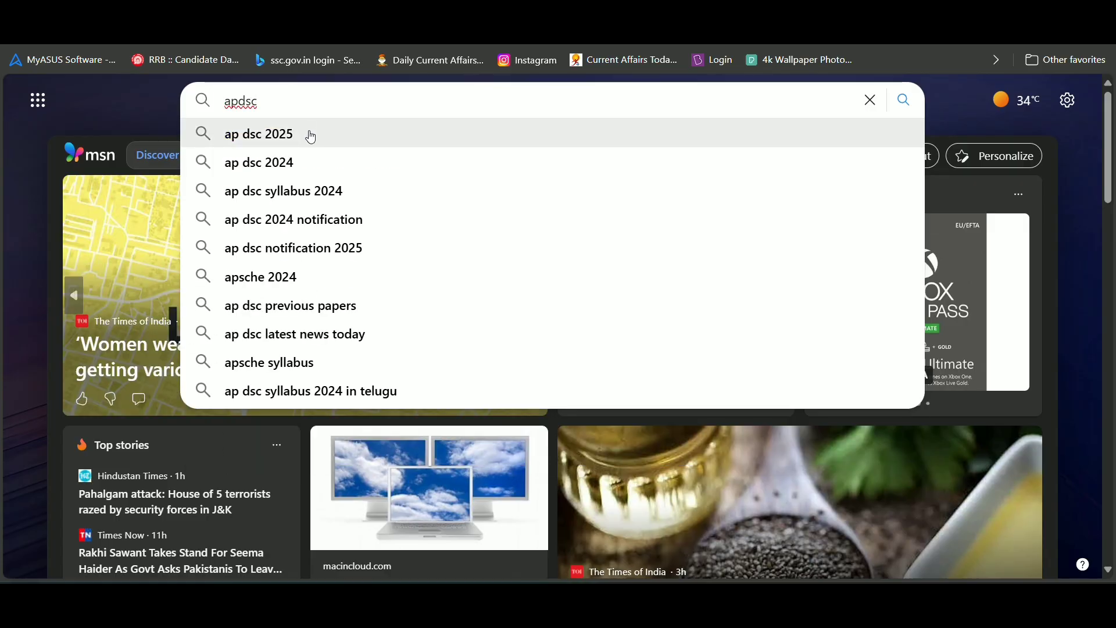
key("Return")
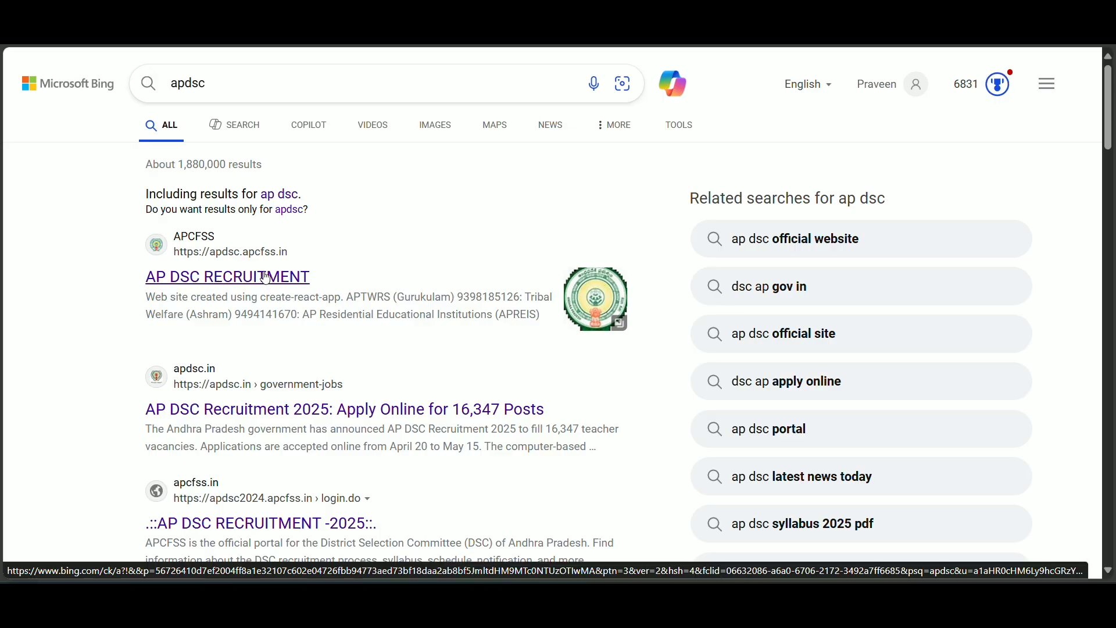
Open the AP DSC RECRUITMENT result at apdsc.apcfss.in and look over its home page
left_click(267, 276)
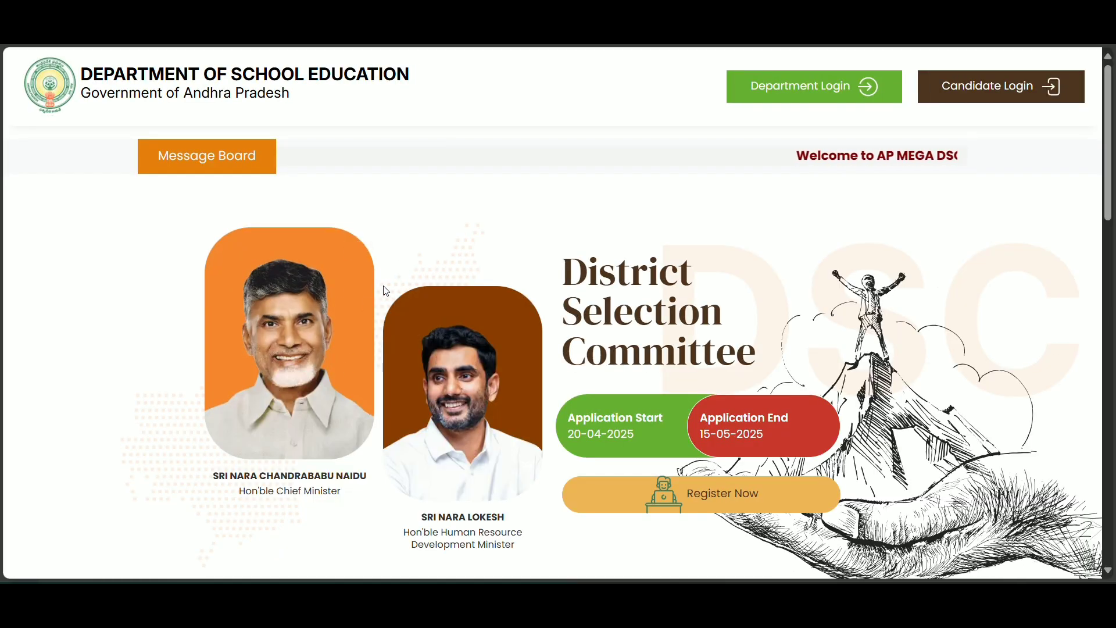
scroll(489, 311, "down", 3)
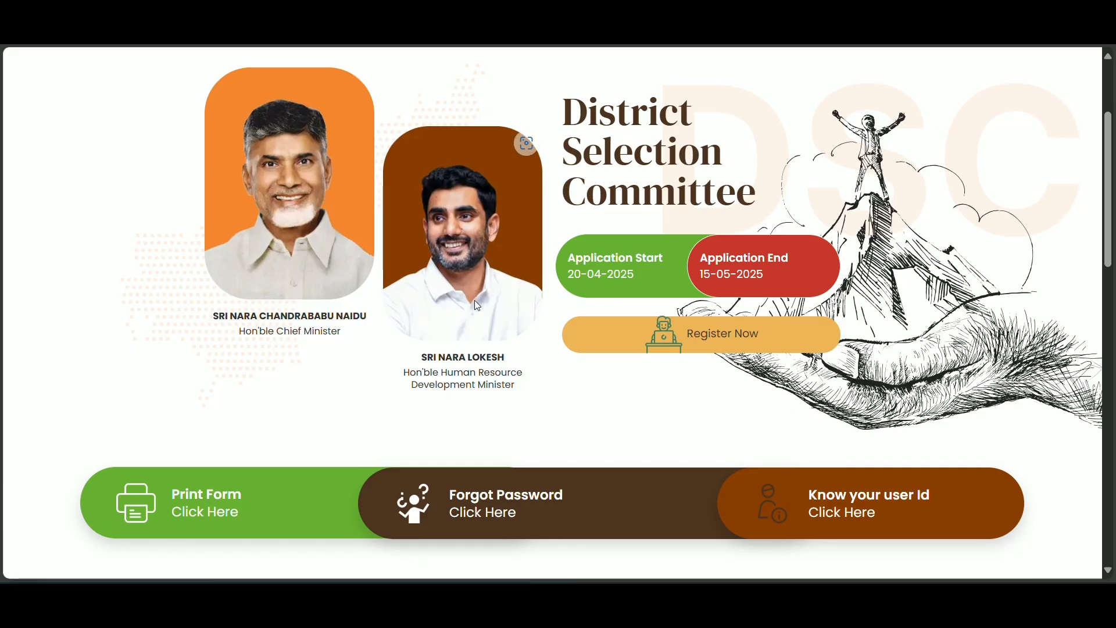
scroll(474, 300, "down", 1)
scroll(459, 292, "up", 4)
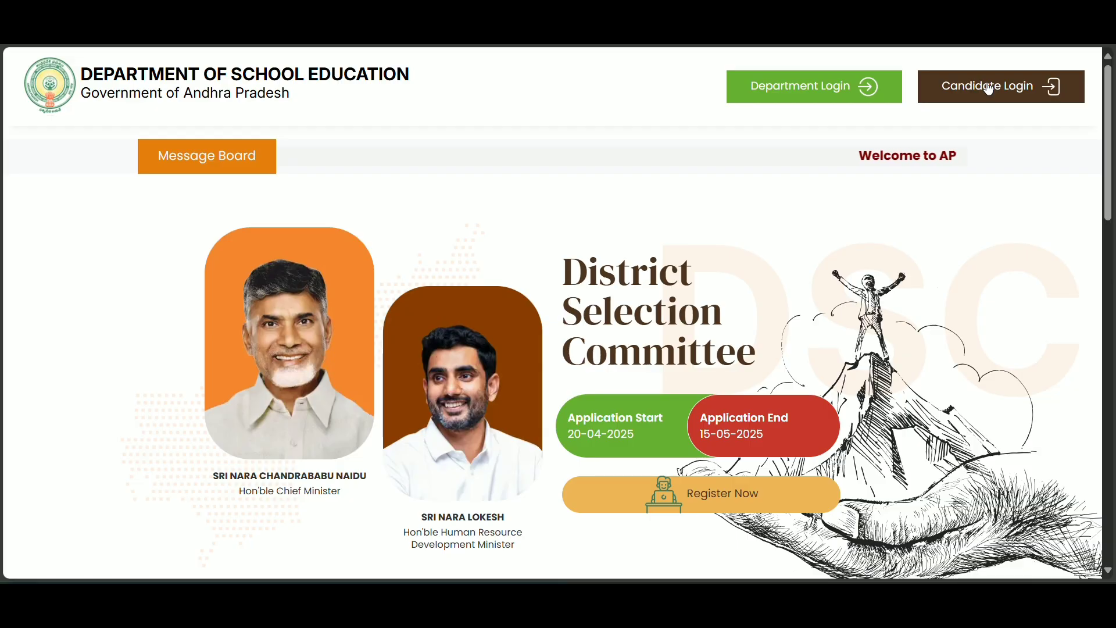
scroll(833, 245, "down", 2)
scroll(833, 245, "down", 3)
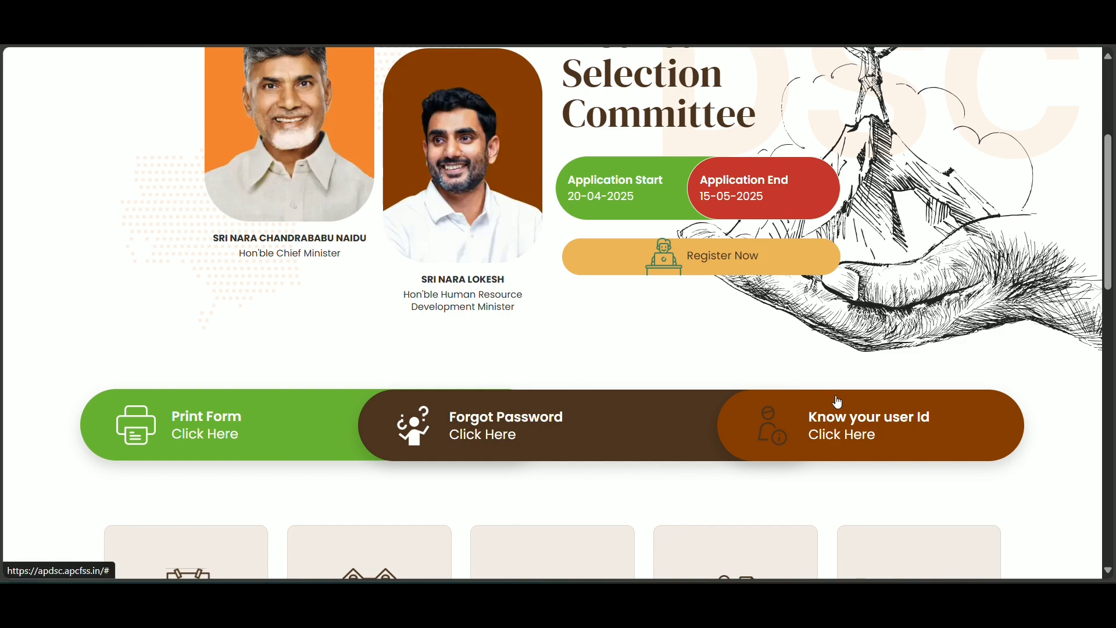
scroll(603, 403, "up", 4)
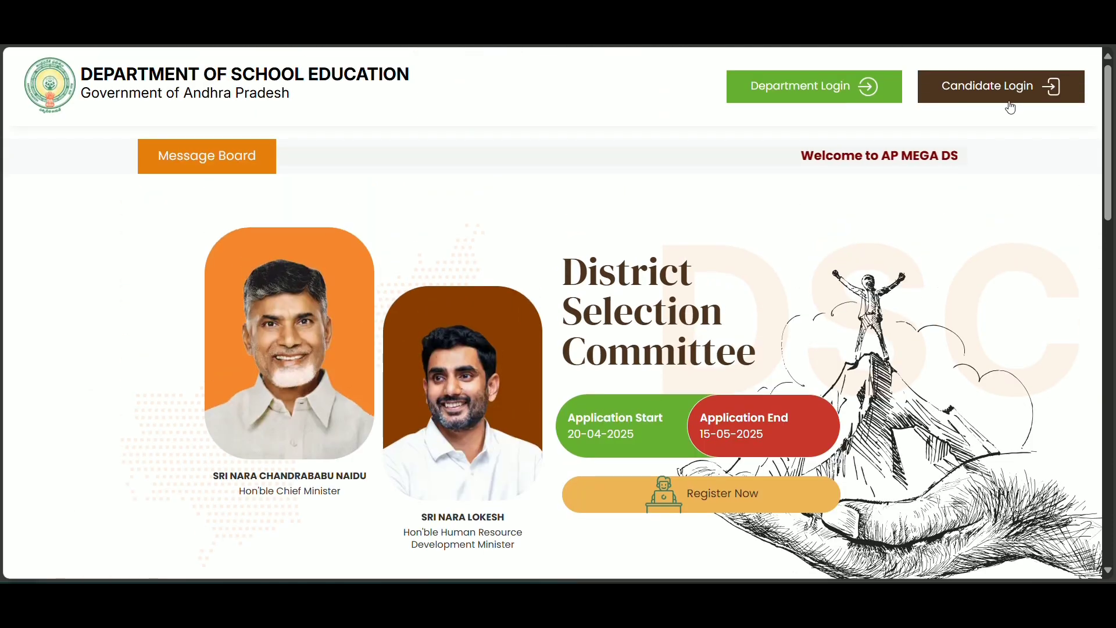
Start a new candidate registration from the Candidate Login pop-up
left_click(1009, 89)
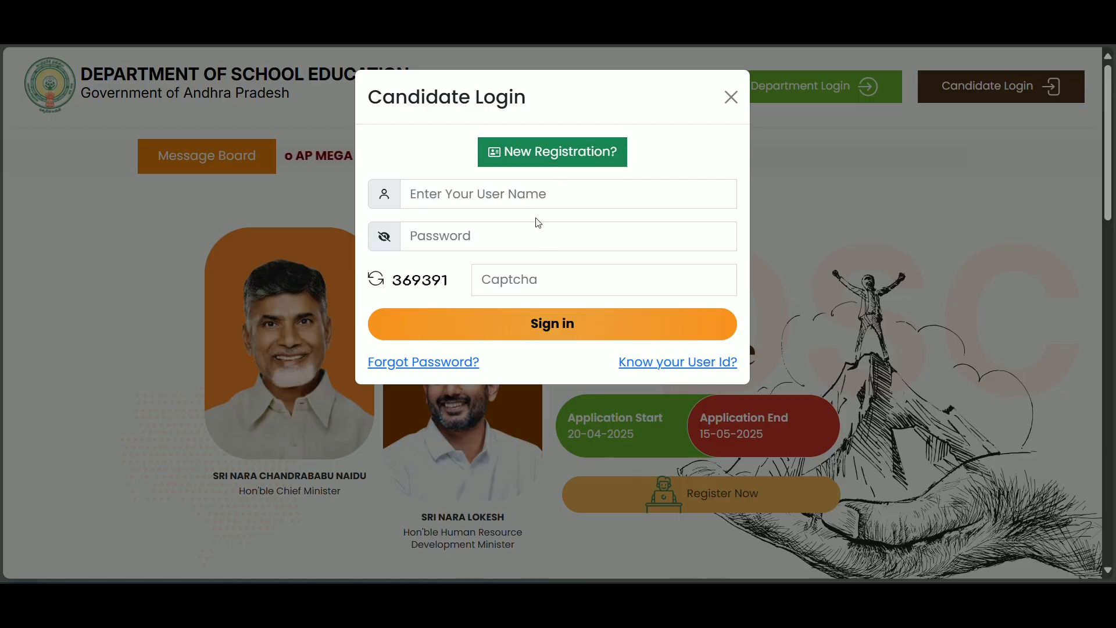
left_click(540, 158)
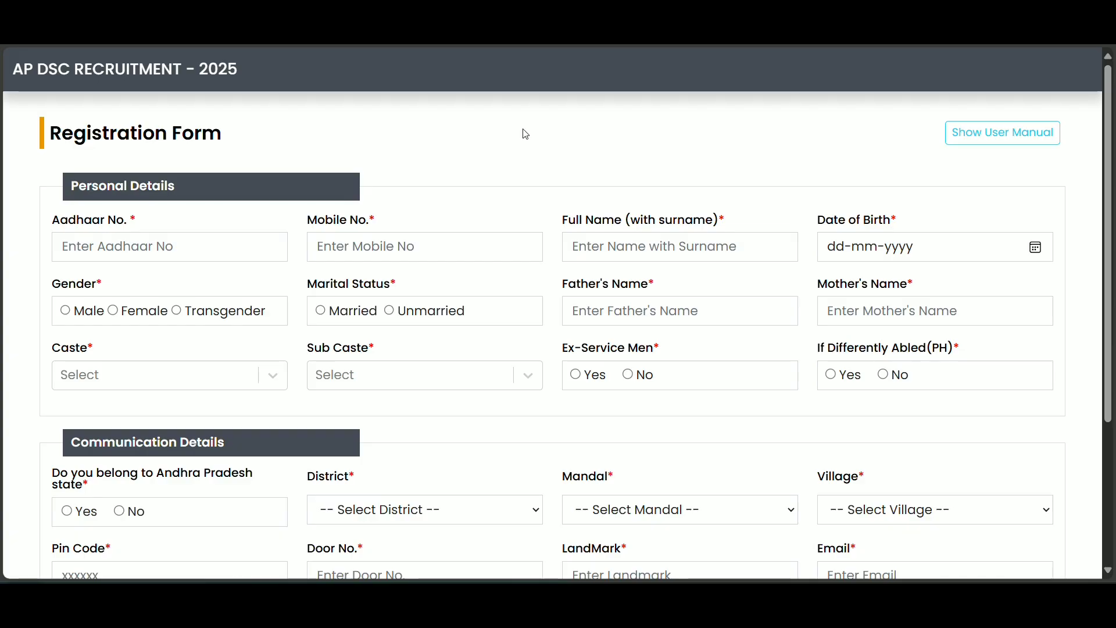
Enter the candidate's Aadhaar number, mobile number and full name
left_click(207, 248)
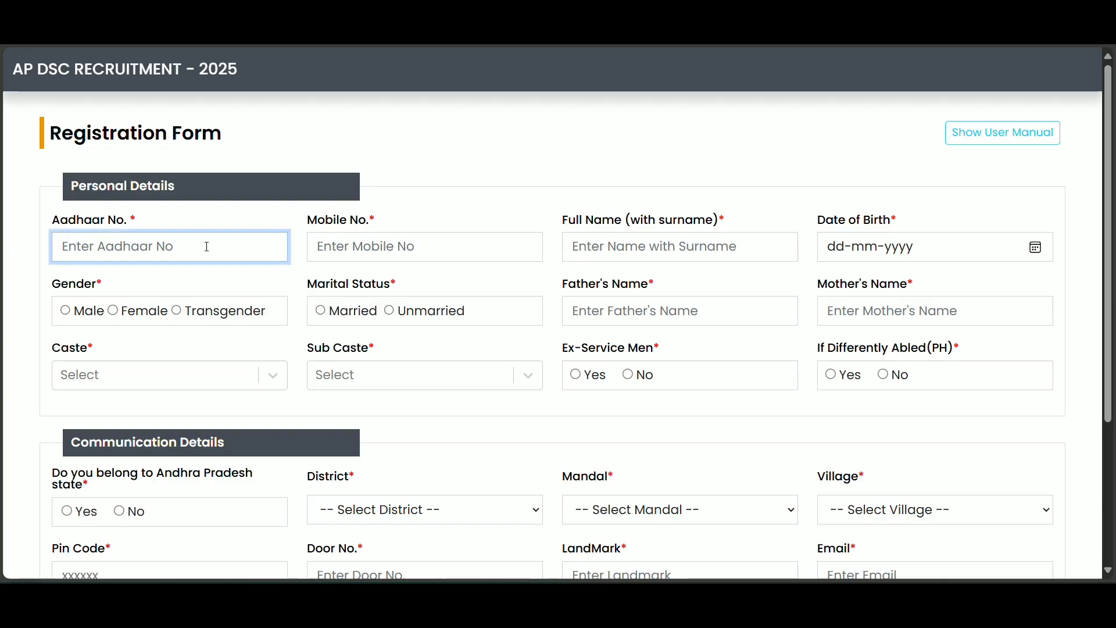
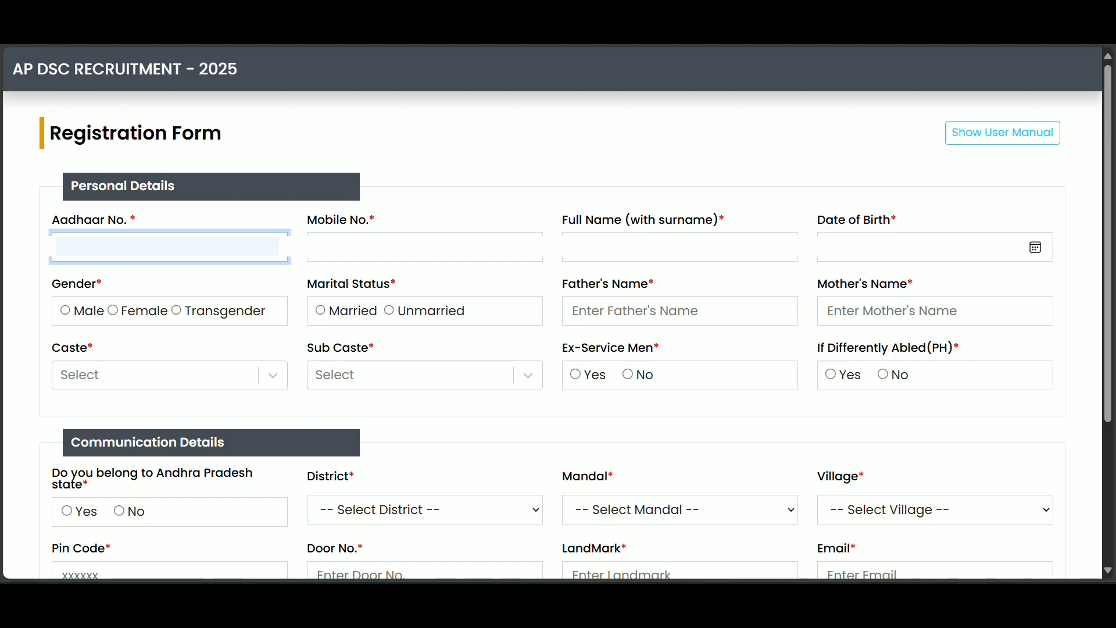
left_click(425, 247)
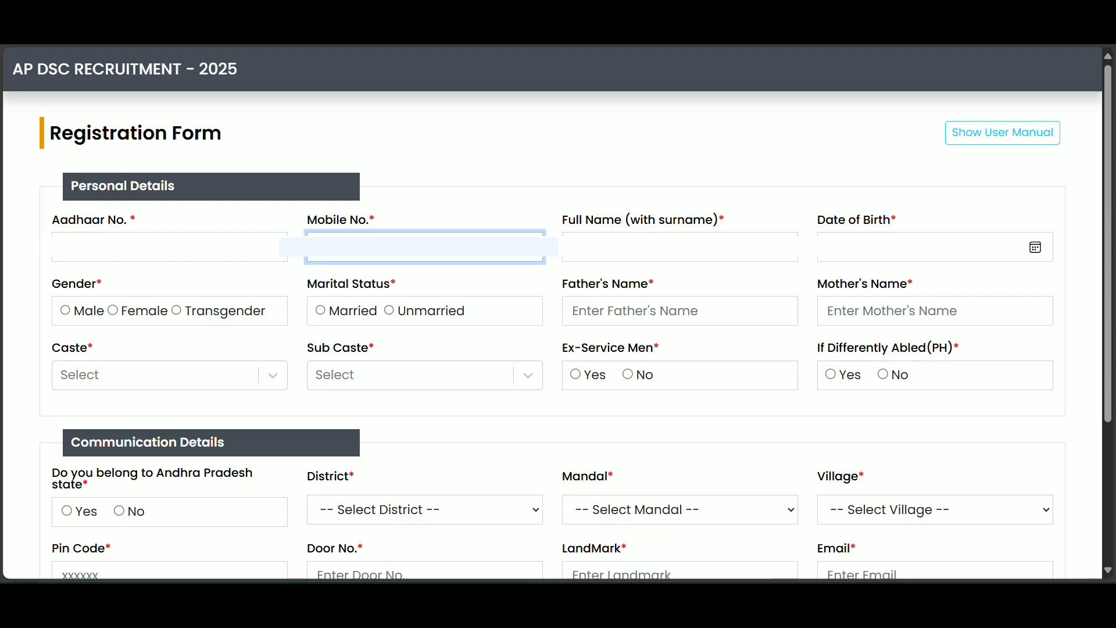
left_click(635, 256)
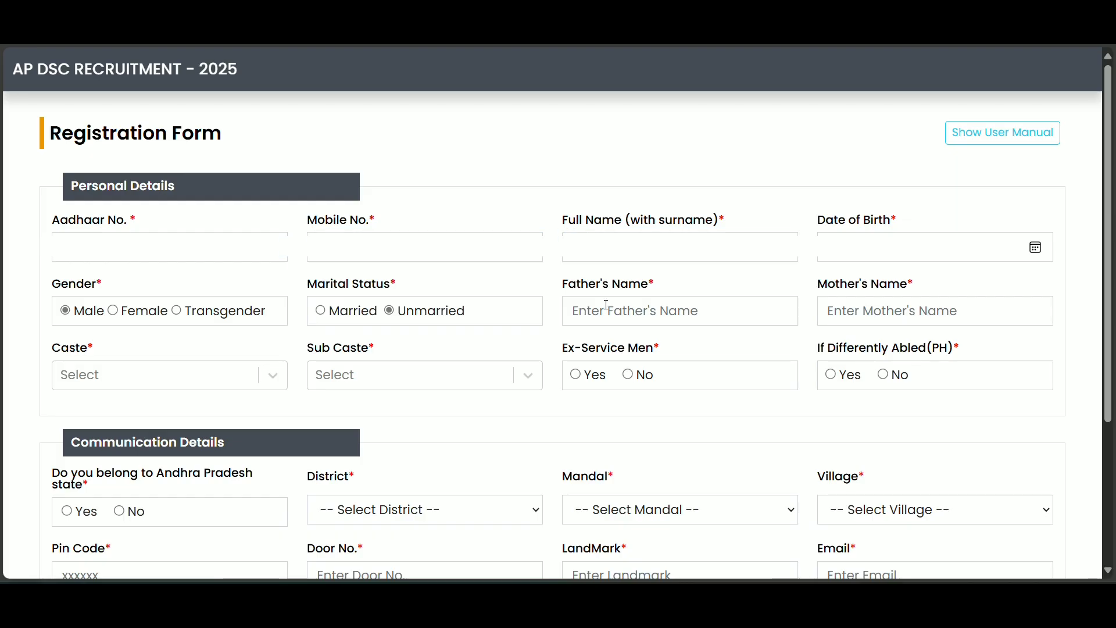
Fill in the father's name and the mother's name
left_click(614, 317)
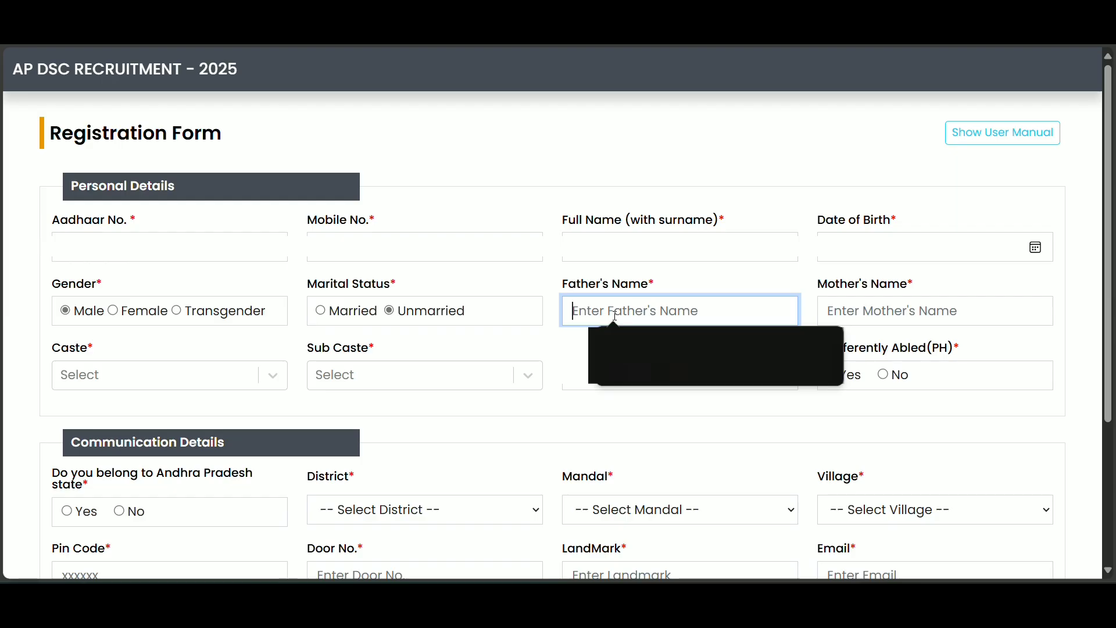
left_click(688, 329)
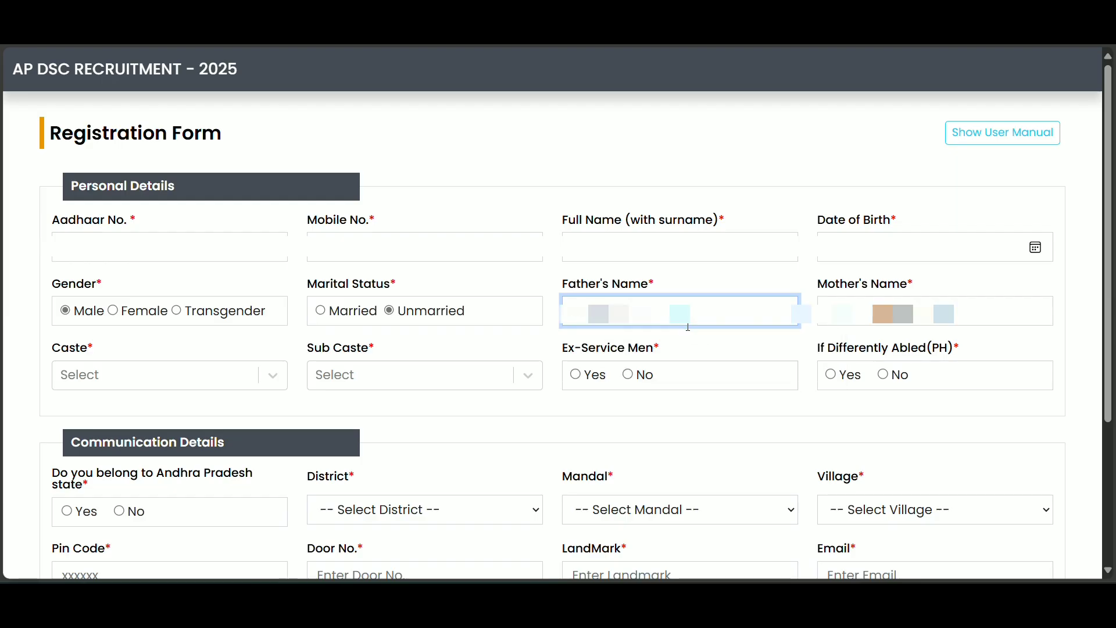
type("xxxx")
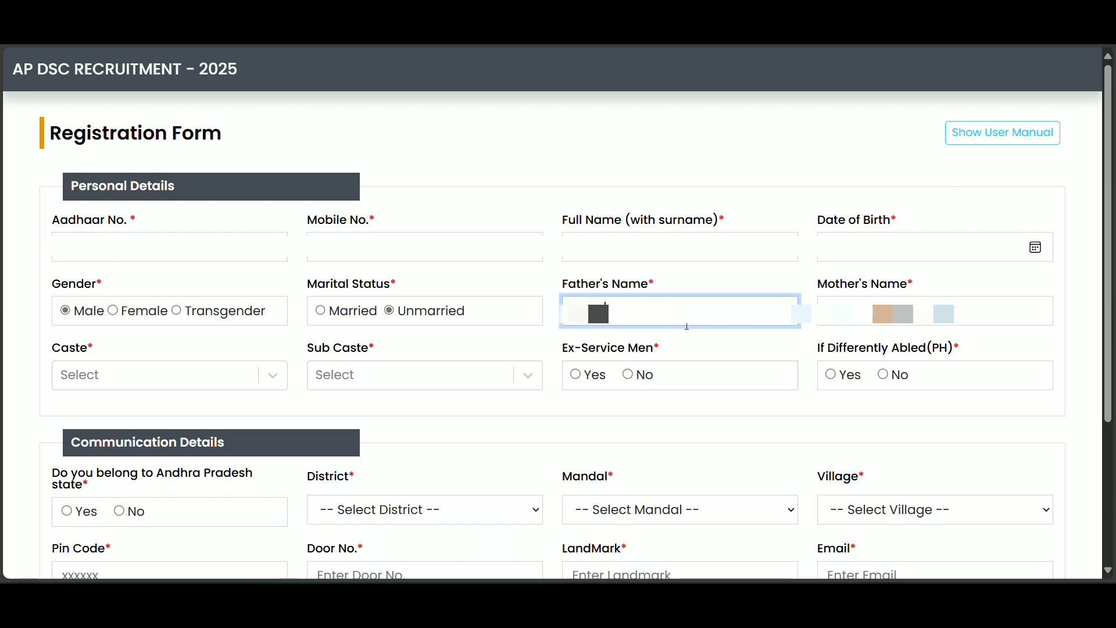
type("xxxxxxx")
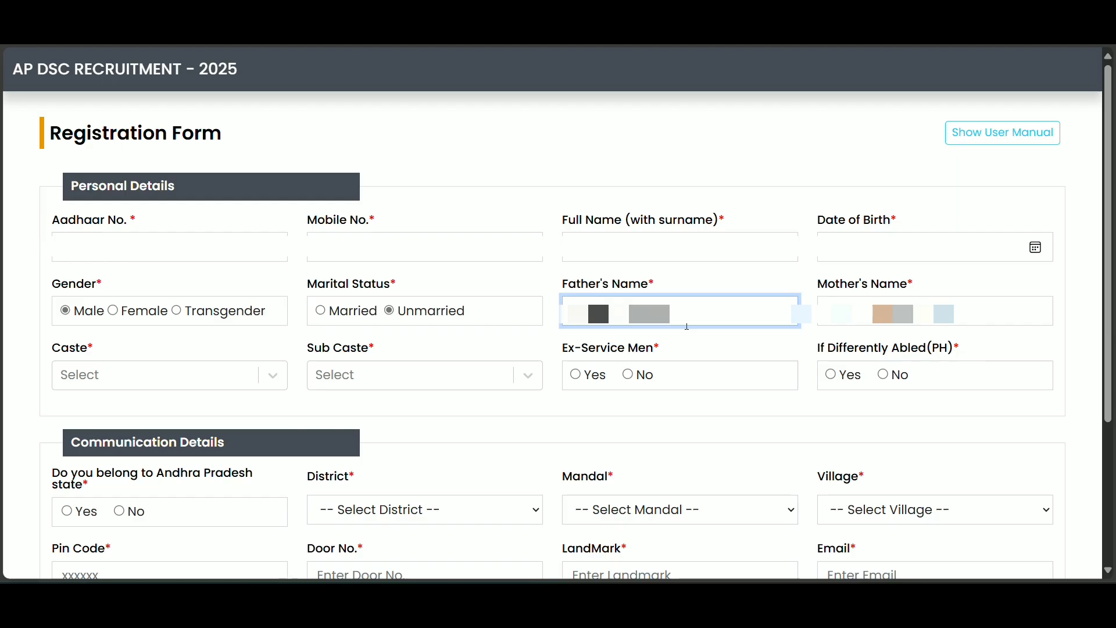
type("xxxxxxxx")
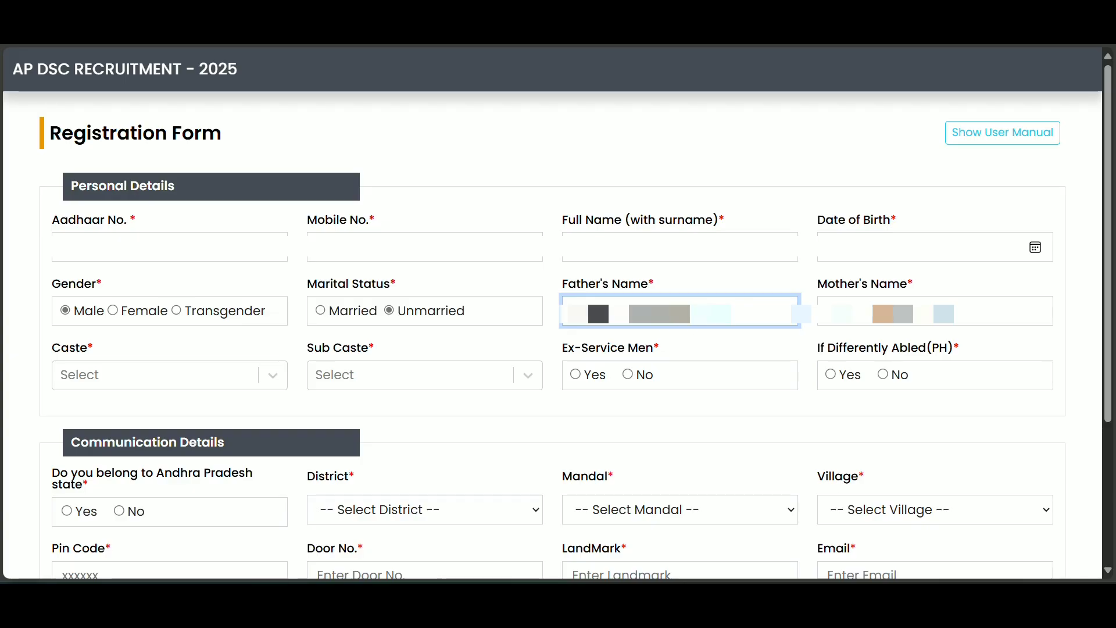
left_click(973, 300)
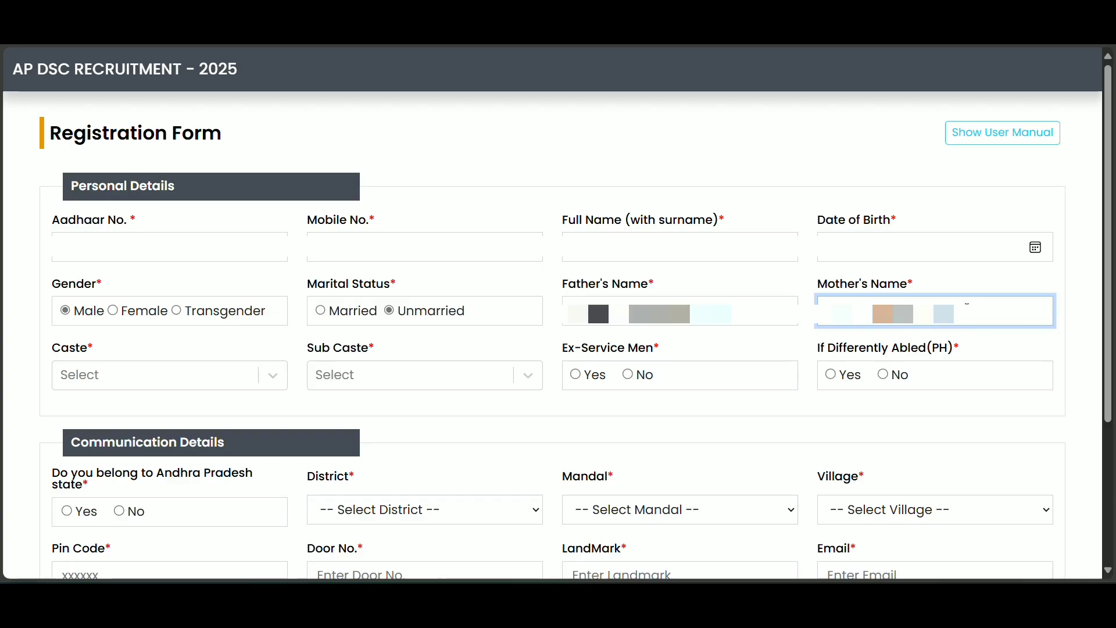
type("xxxx")
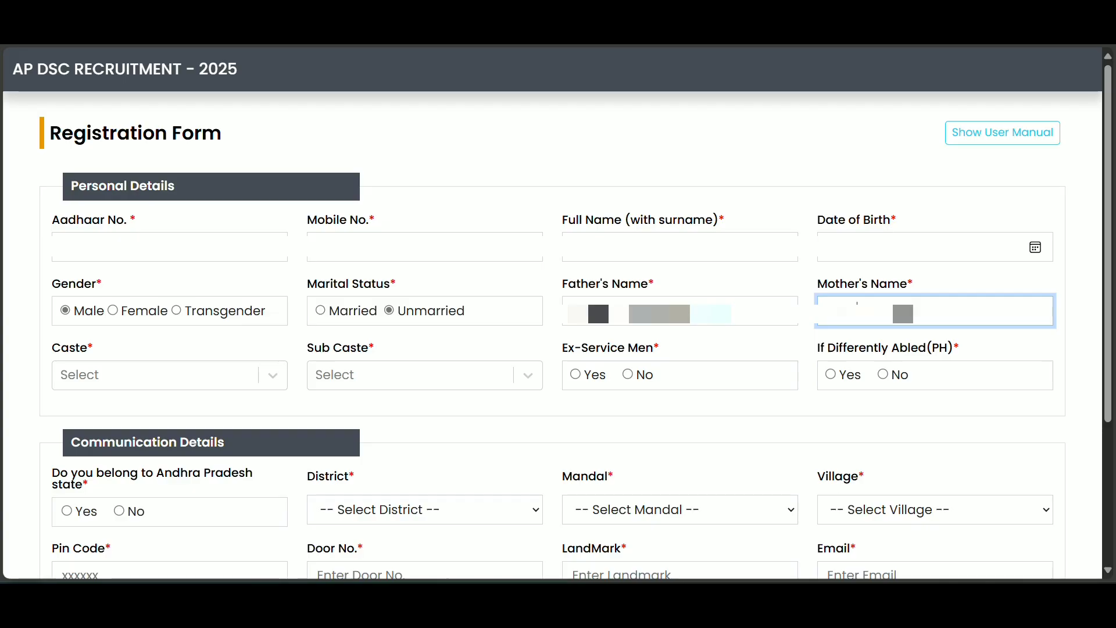
type("xxxx")
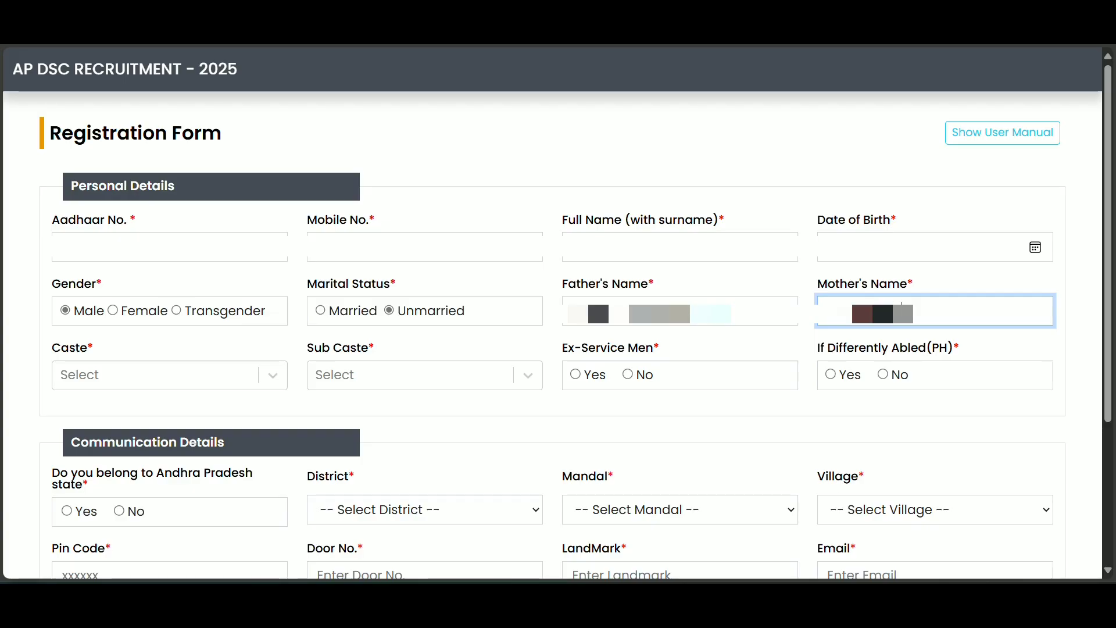
type("x")
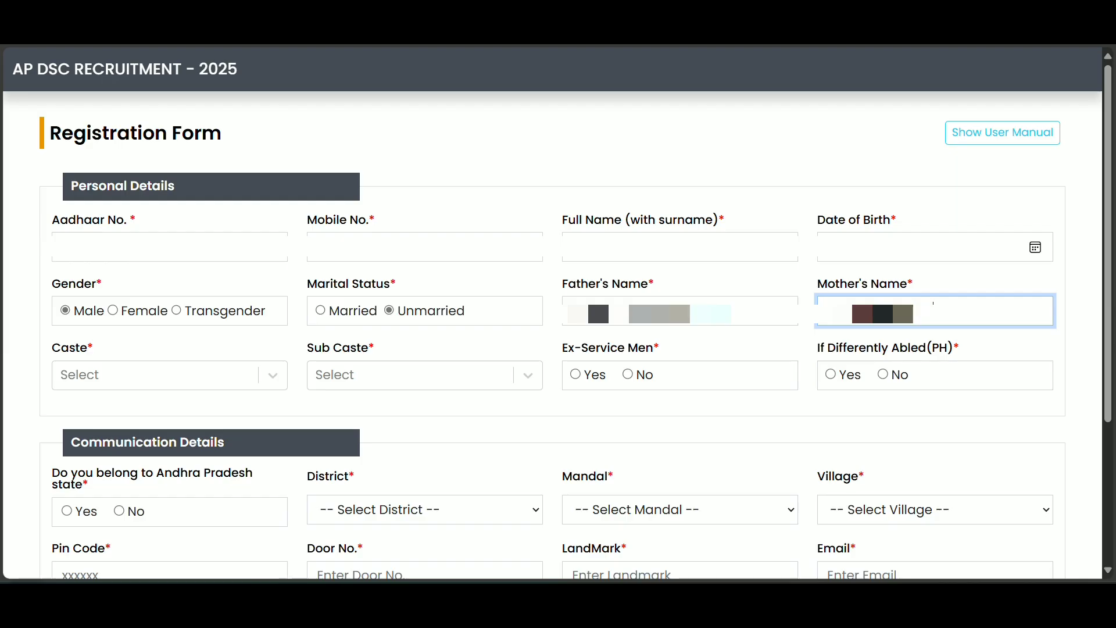
type("x")
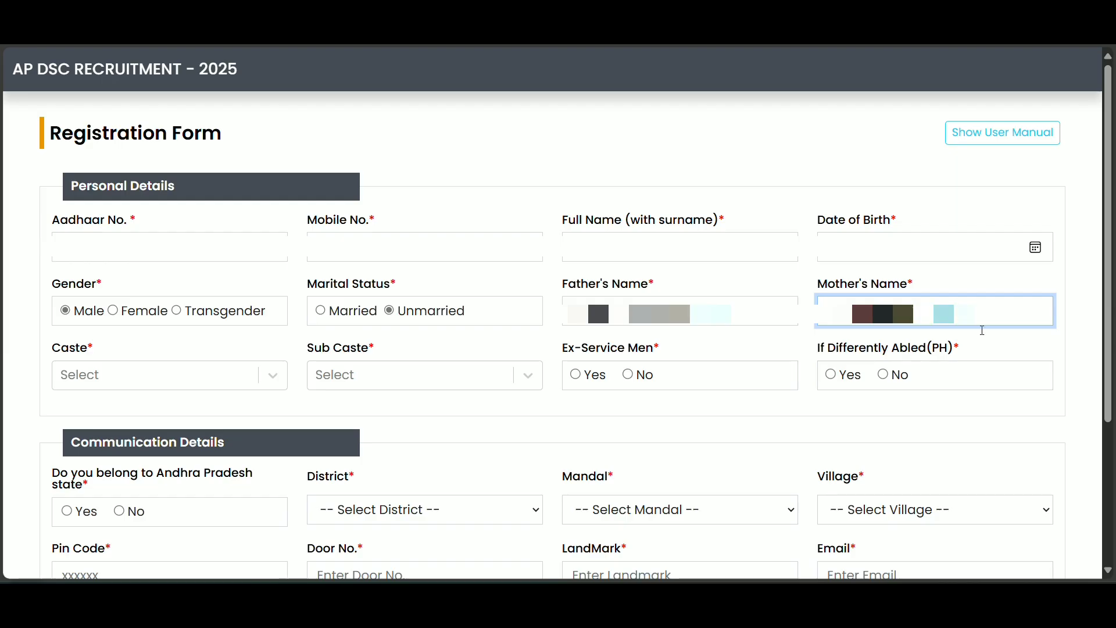
type("x")
Set caste BC-D with sub caste Yadava (Golla), and answer No for Ex-Service Men
left_click(116, 378)
left_click(87, 449)
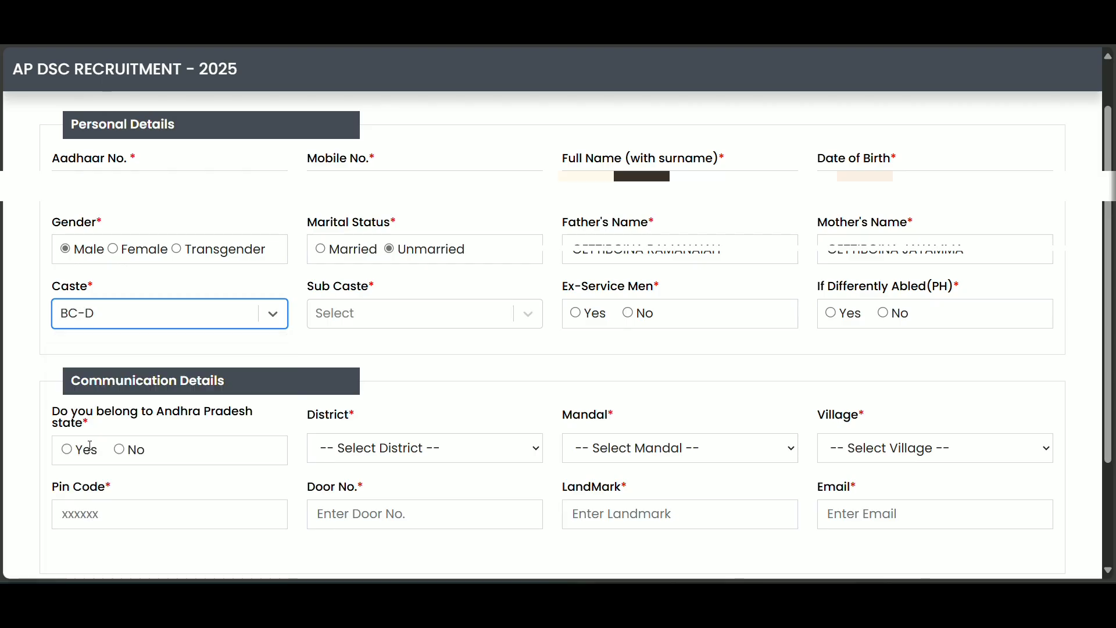
left_click(375, 316)
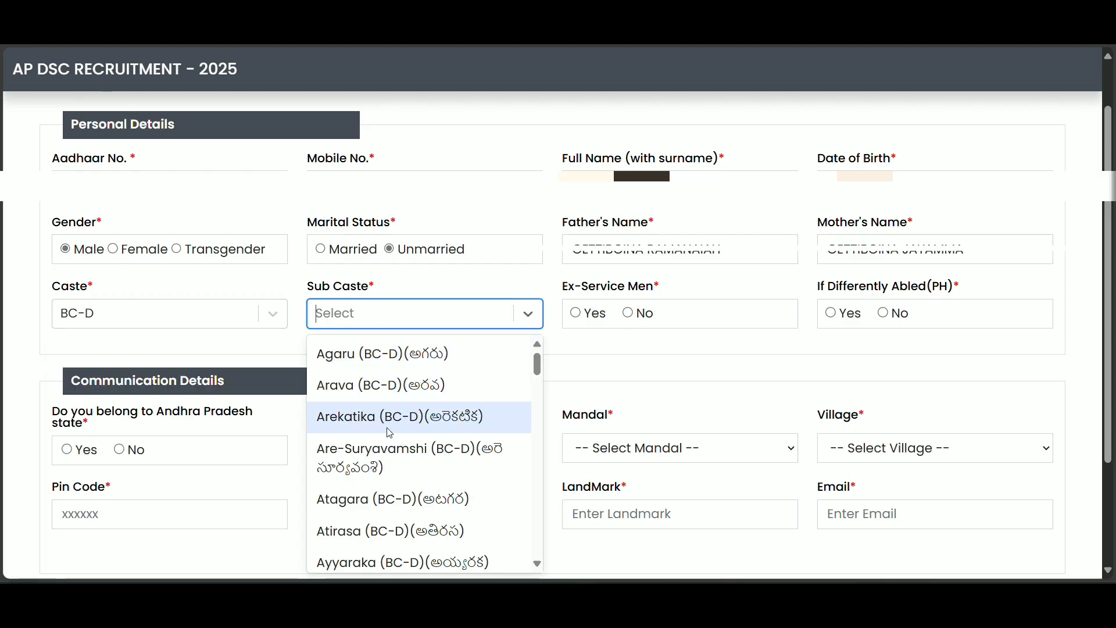
scroll(390, 433, "down", 8)
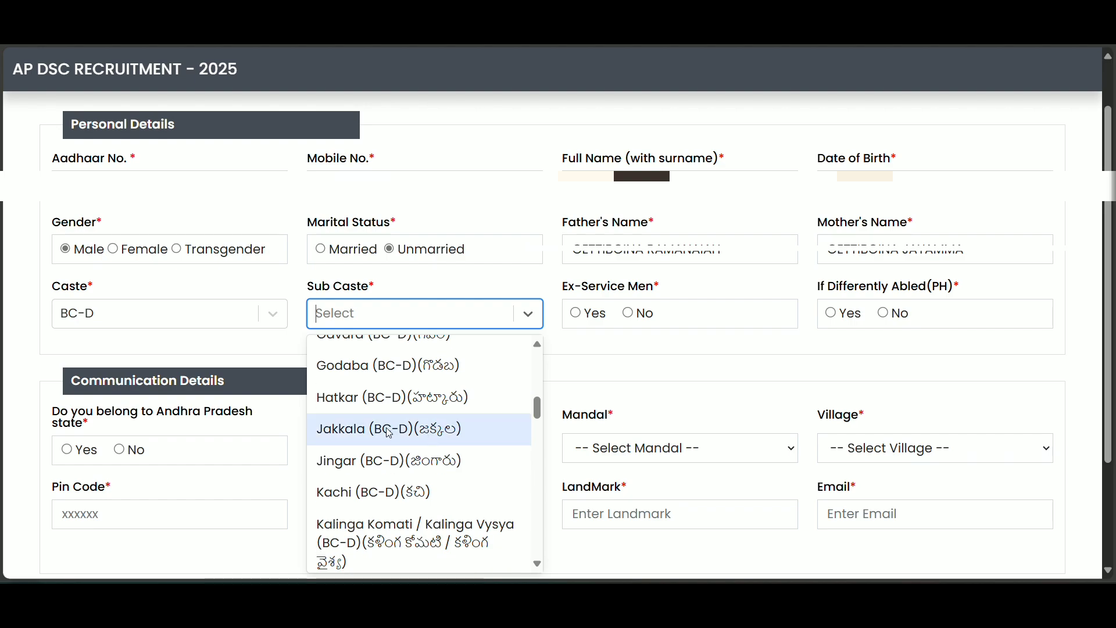
scroll(389, 434, "up", 3)
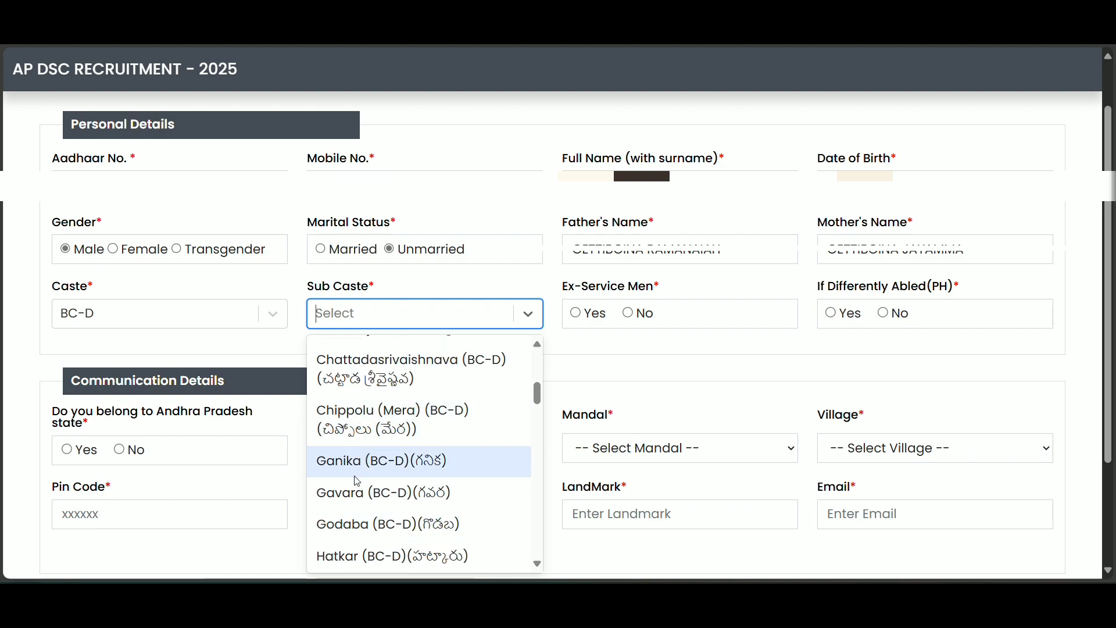
scroll(357, 481, "down", 8)
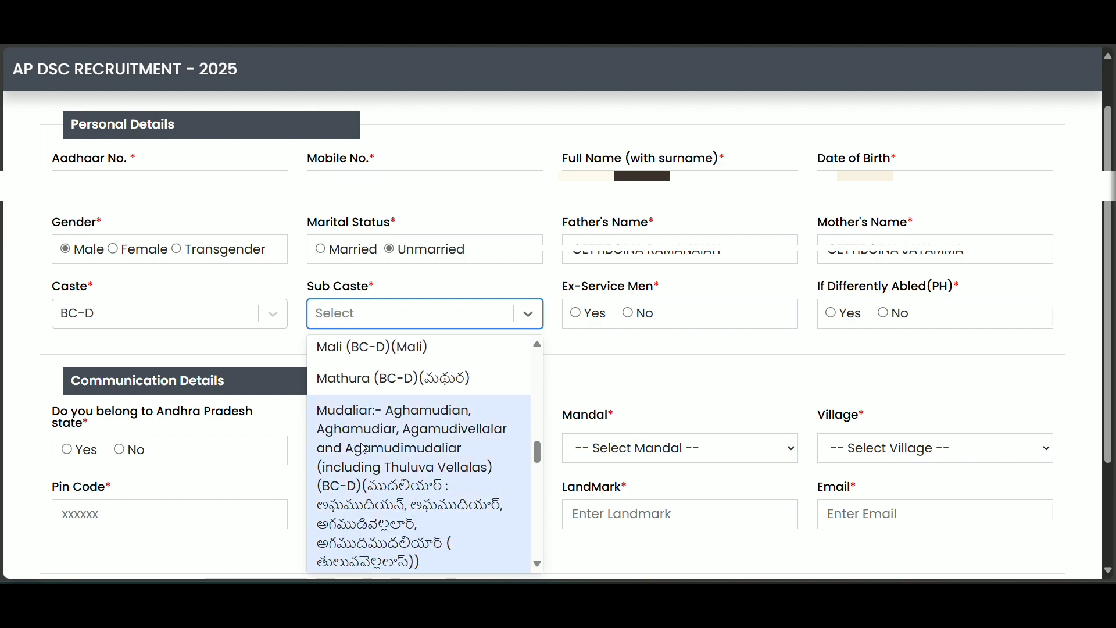
scroll(363, 448, "down", 8)
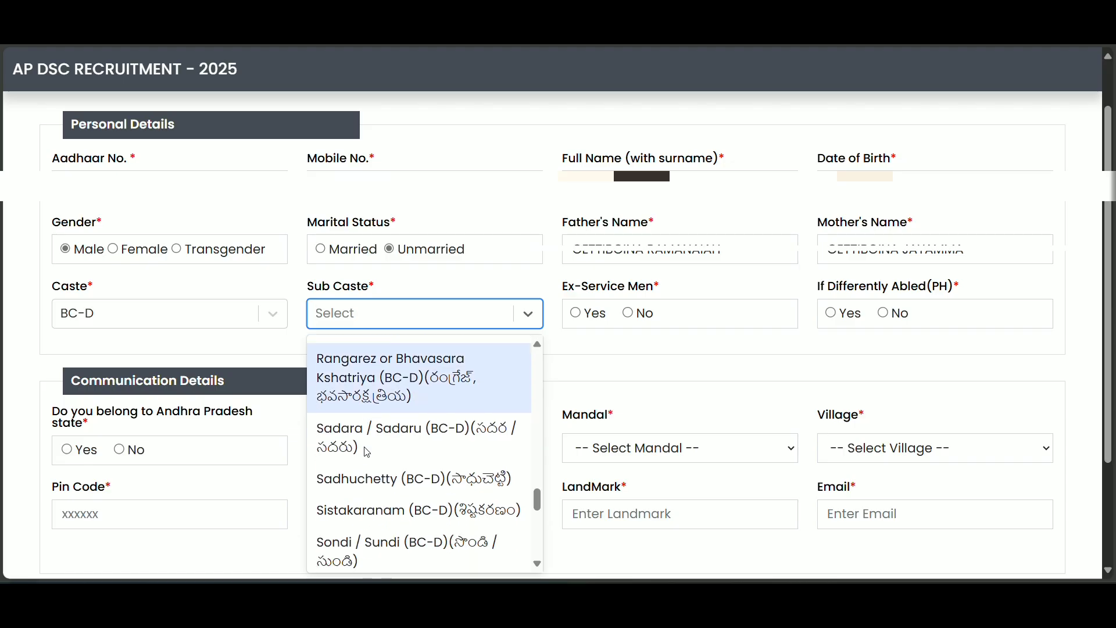
scroll(367, 452, "down", 6)
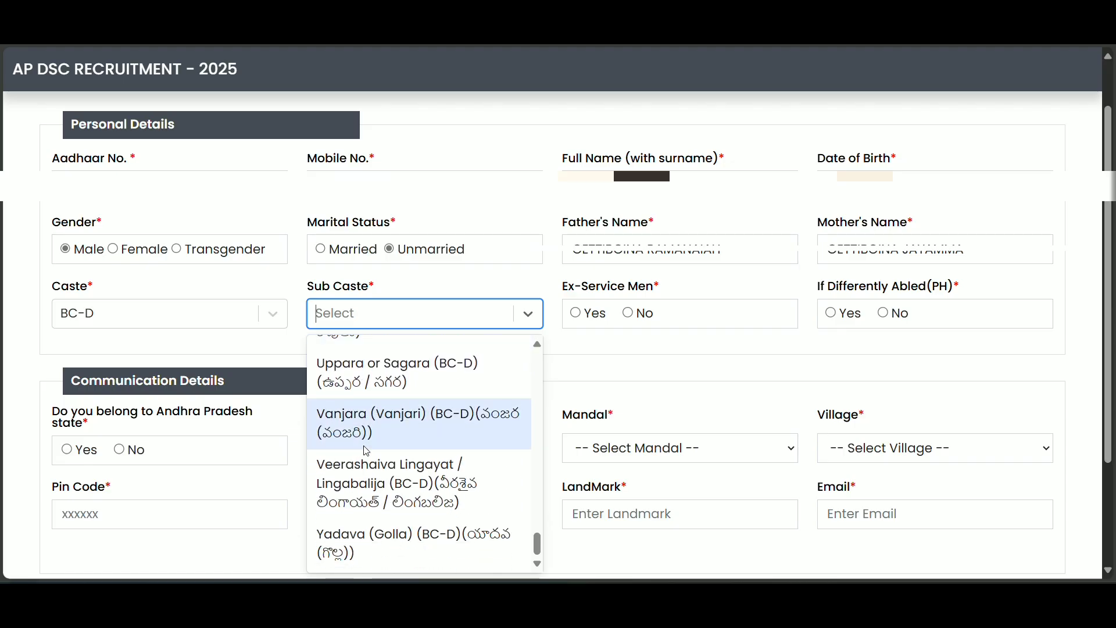
left_click(350, 543)
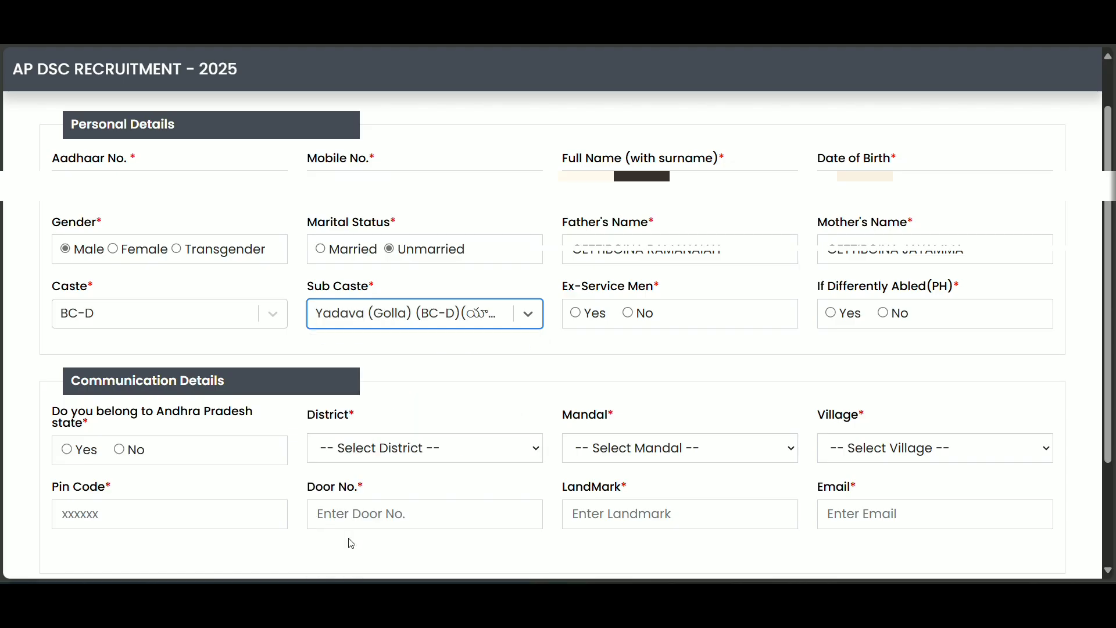
left_click(630, 314)
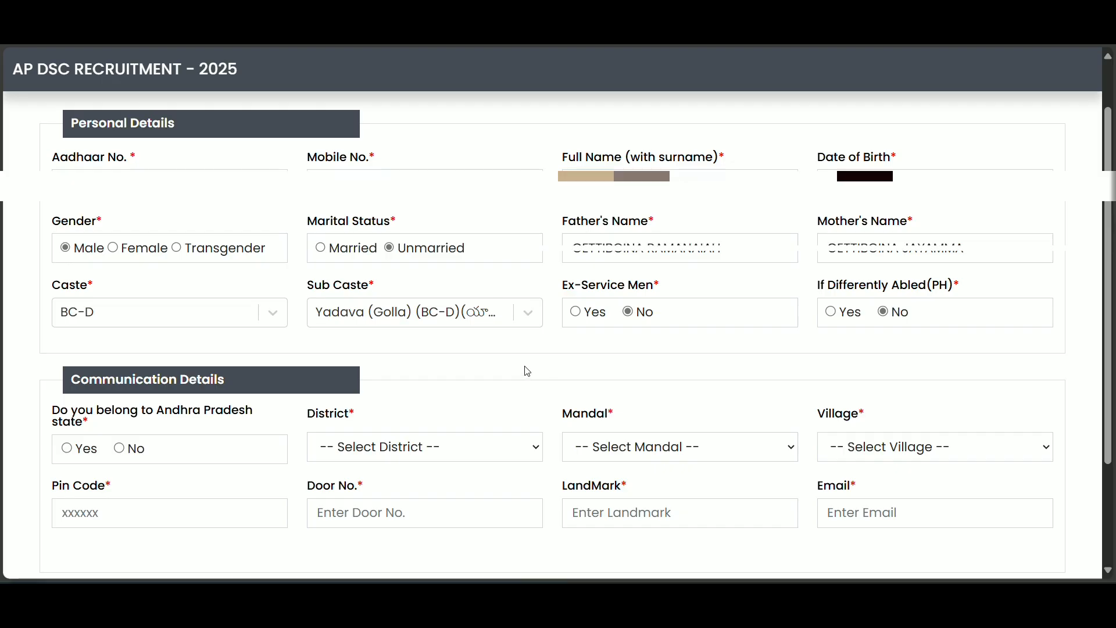
scroll(524, 372, "down", 3)
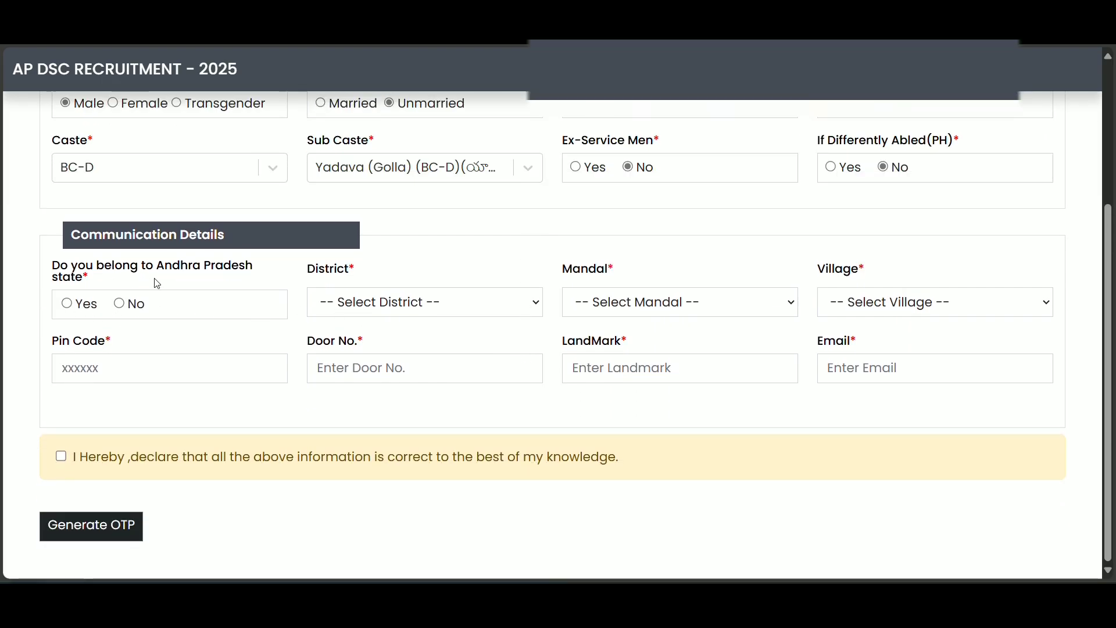
Confirm Andhra Pradesh residence and choose Nellore district, UDAYAGIRI mandal and the home village
left_click(69, 302)
left_click(357, 303)
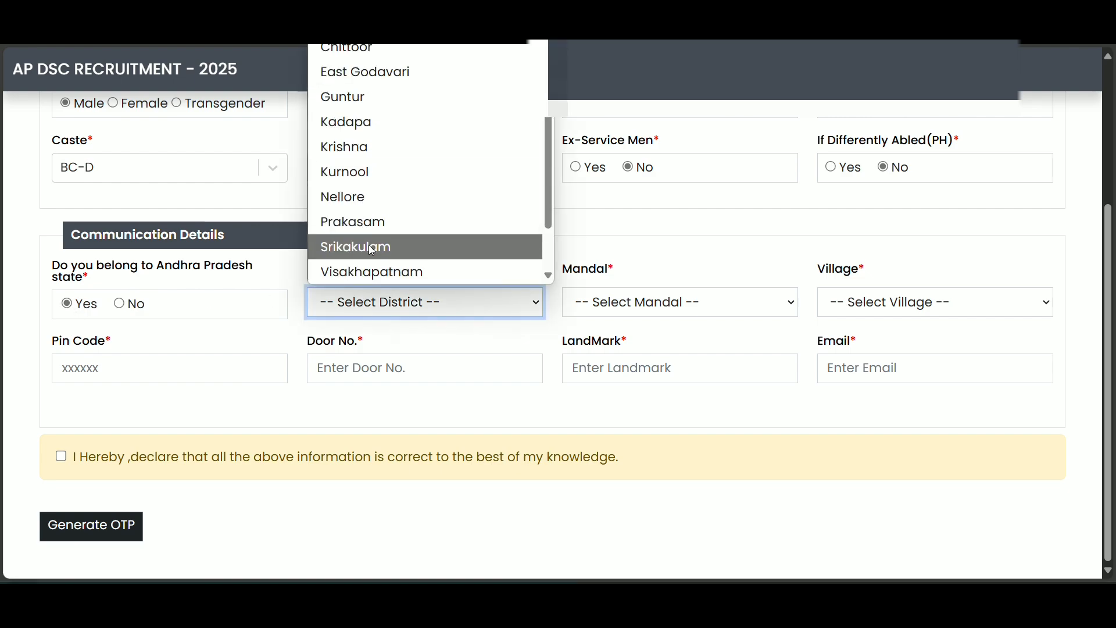
left_click(364, 197)
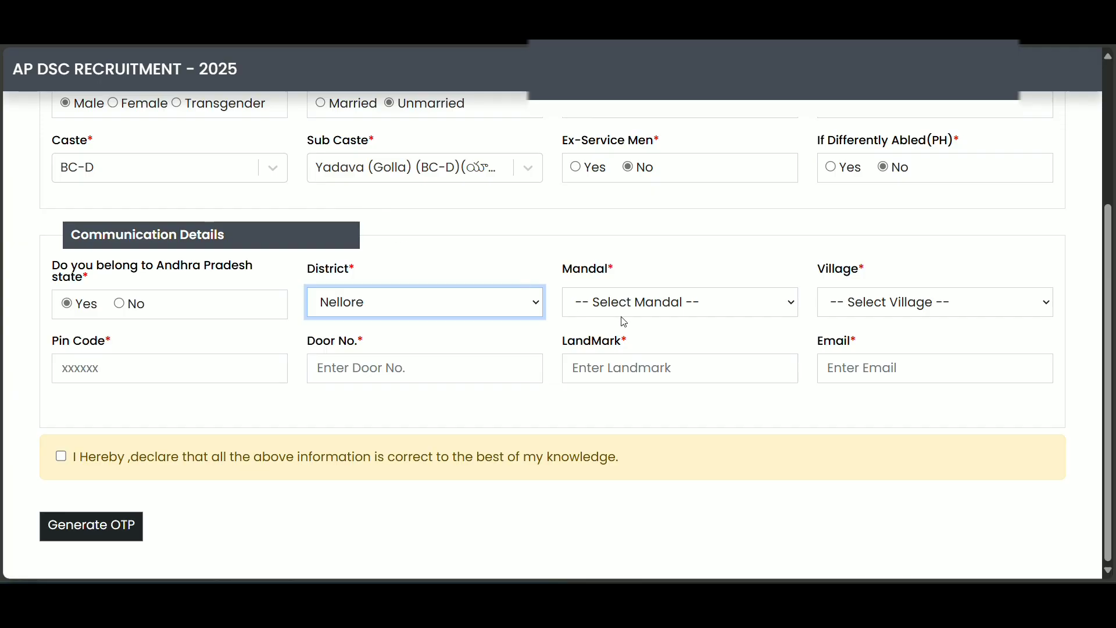
left_click(648, 301)
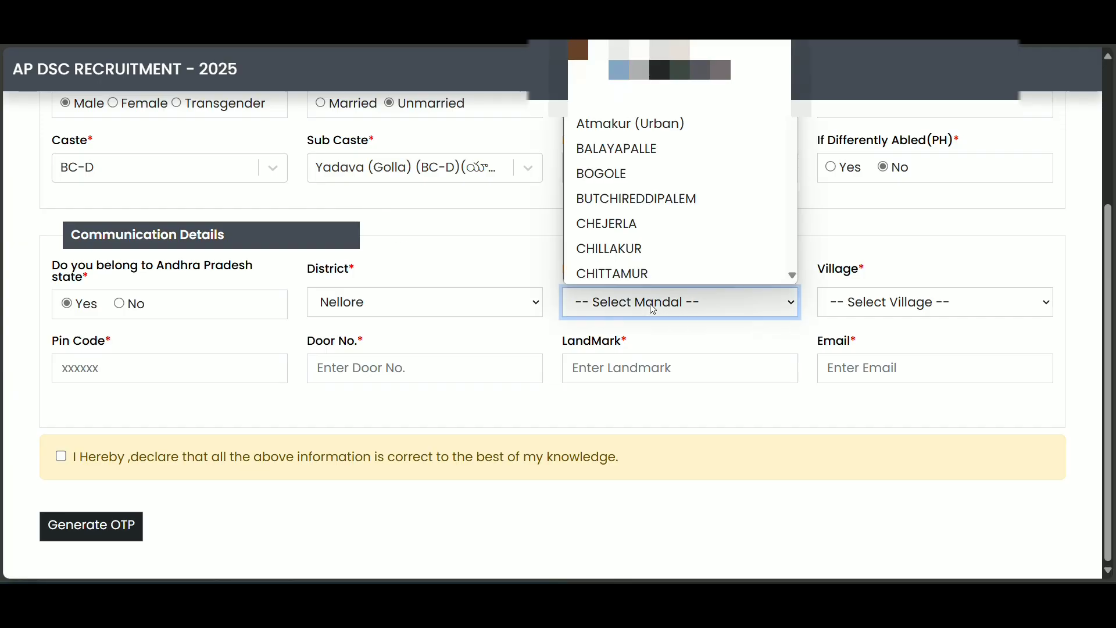
scroll(633, 198, "down", 5)
scroll(635, 201, "down", 5)
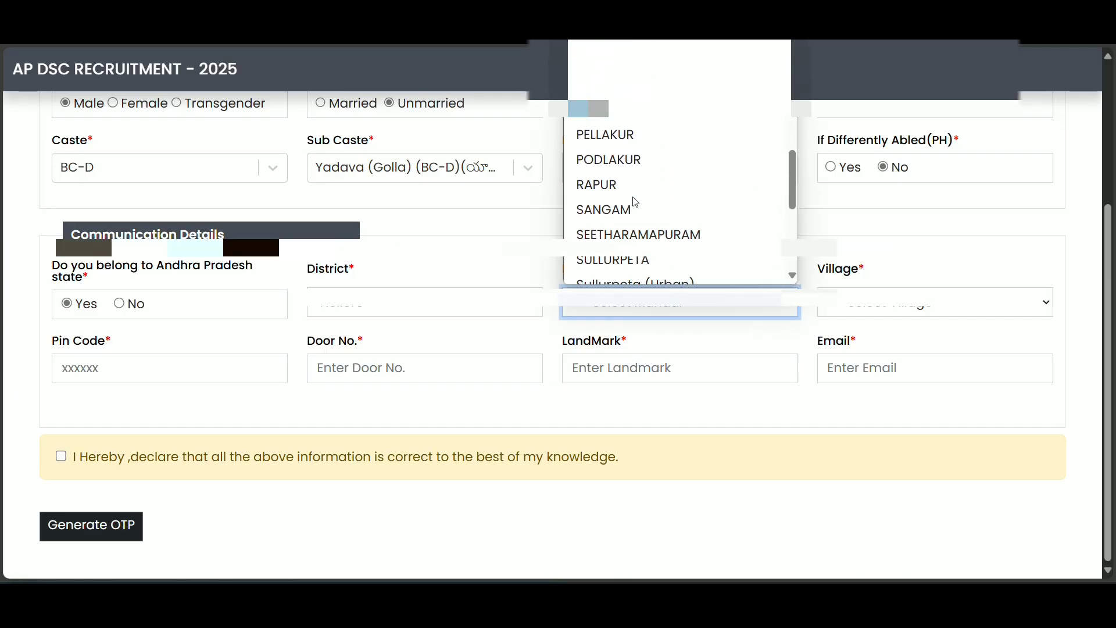
scroll(635, 201, "up", 2)
scroll(635, 202, "down", 2)
scroll(634, 202, "down", 3)
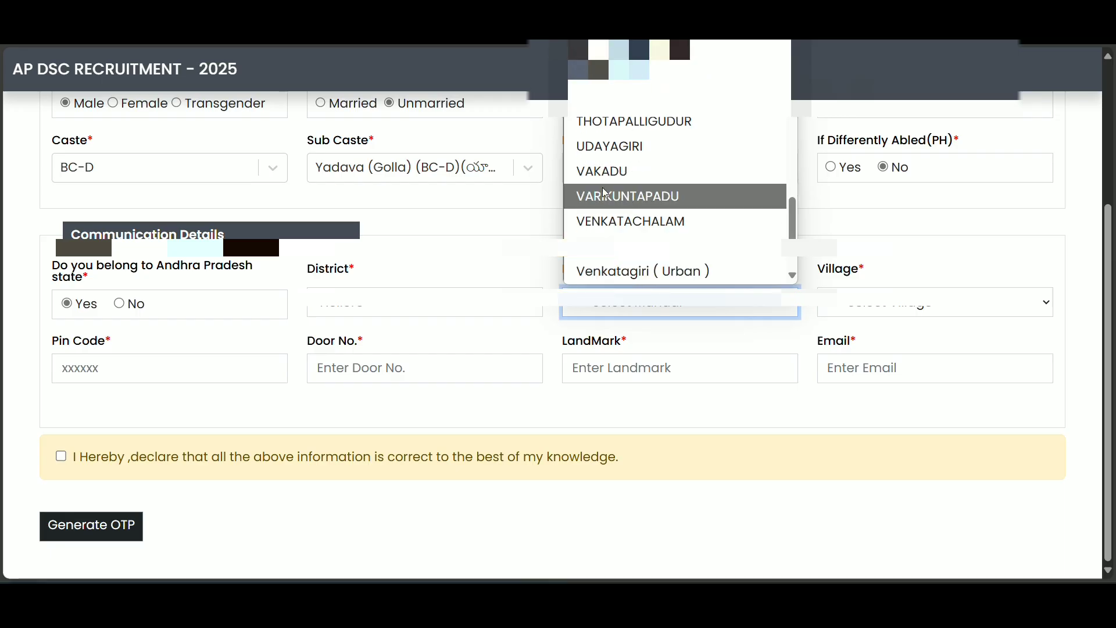
left_click(602, 146)
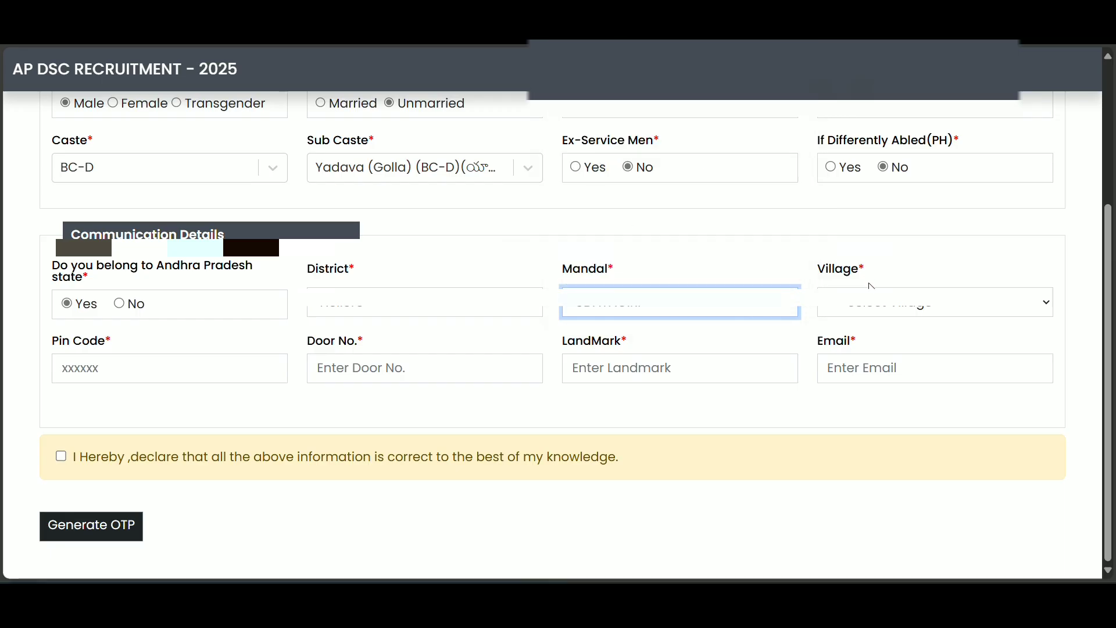
left_click(872, 306)
scroll(863, 192, "down", 3)
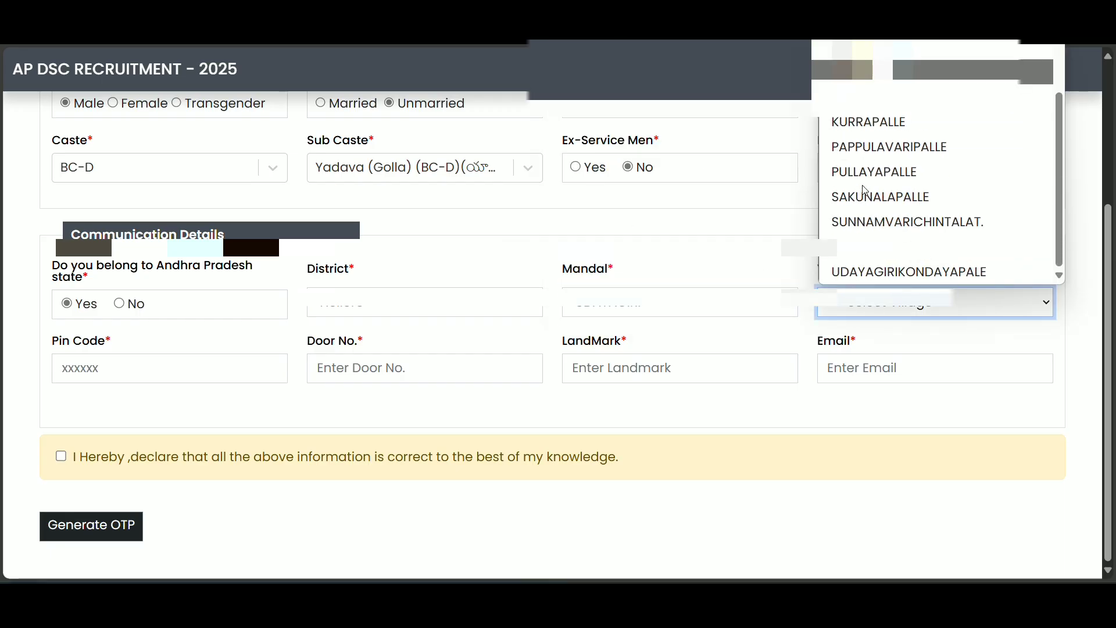
left_click(877, 271)
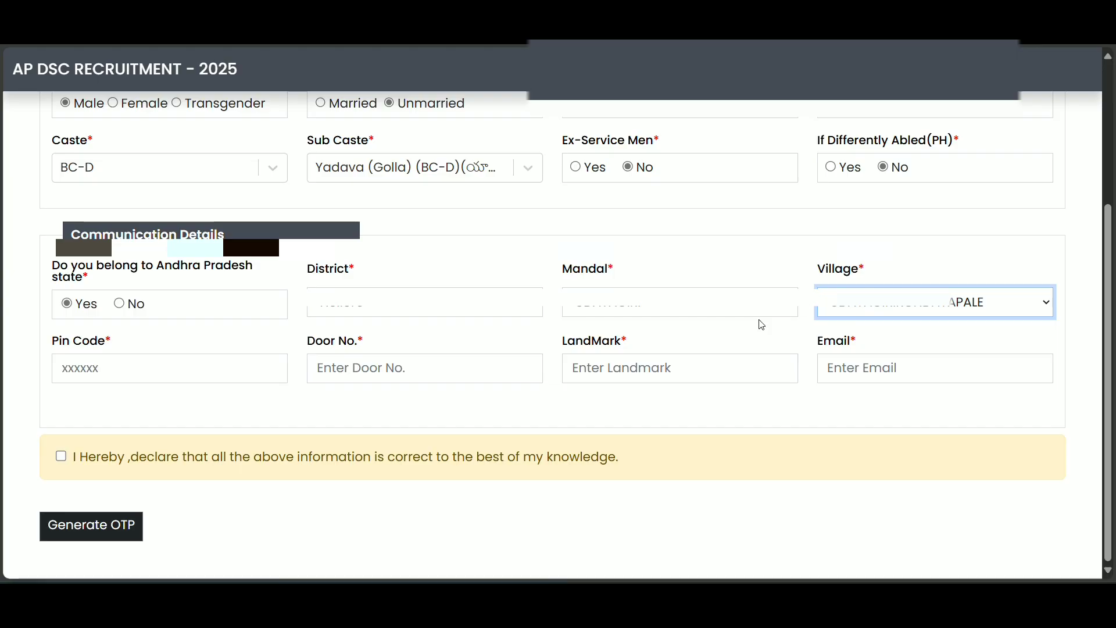
Enter the address pin code and door number
left_click(187, 368)
type("524226")
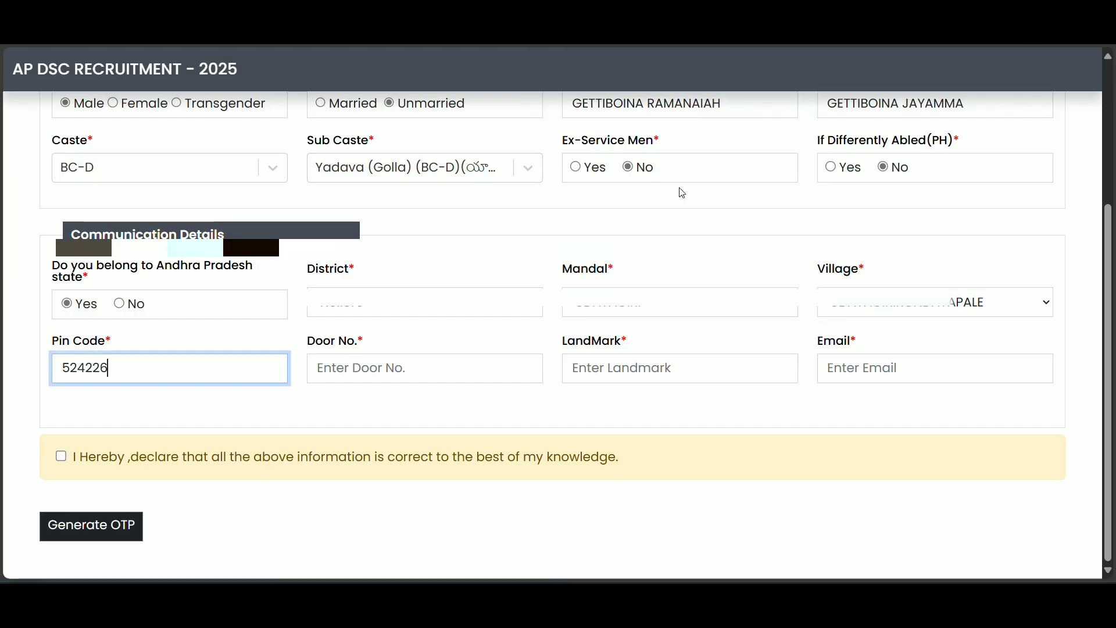
left_click(420, 368)
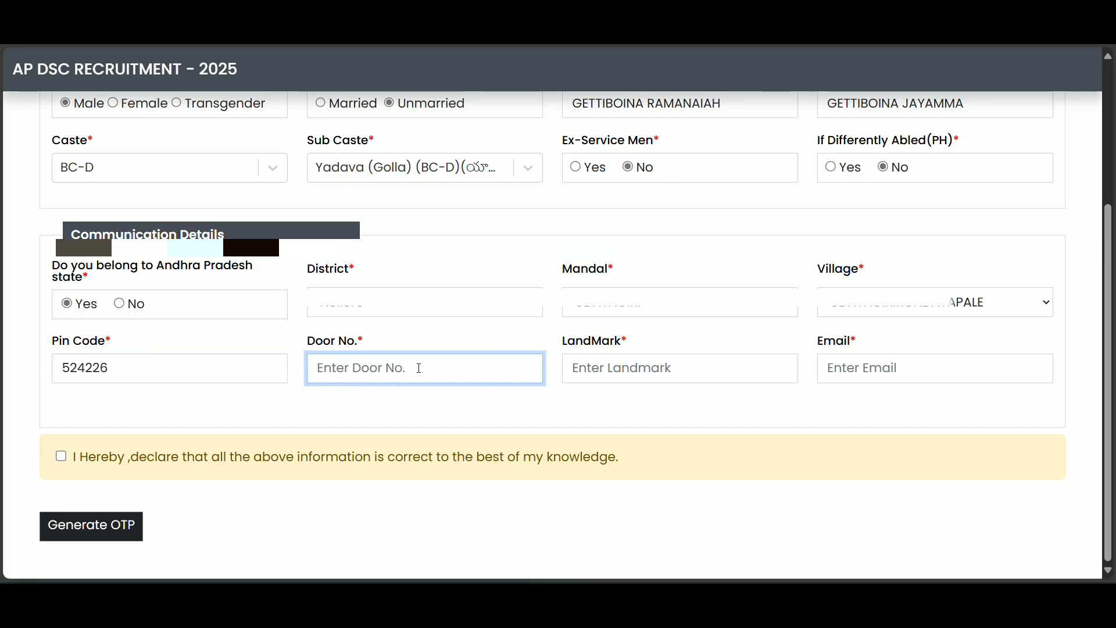
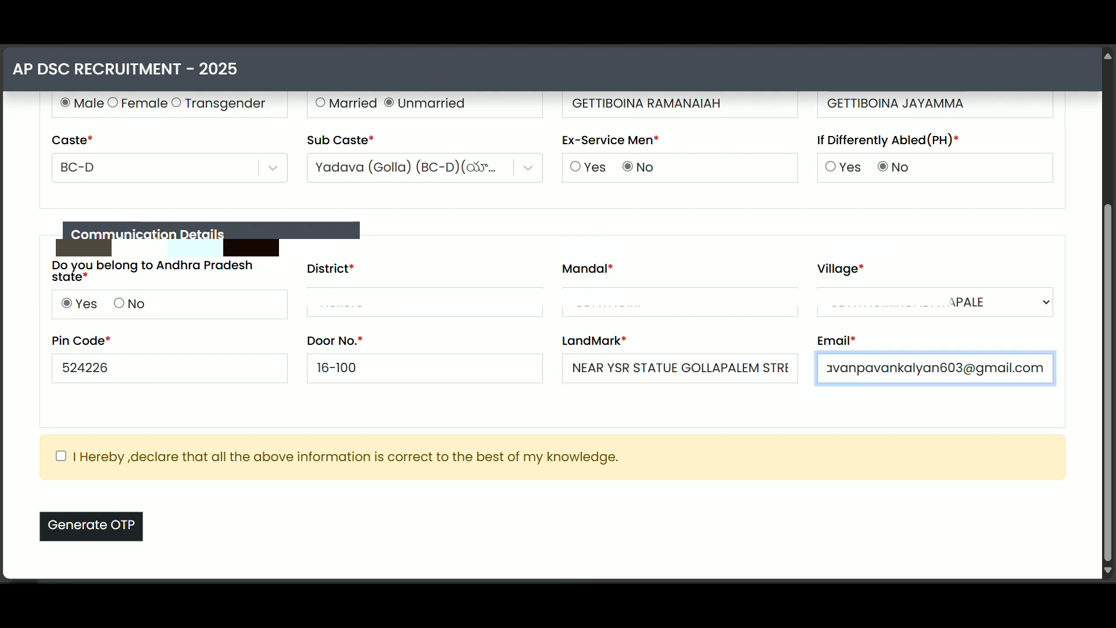
scroll(345, 361, "up", 3)
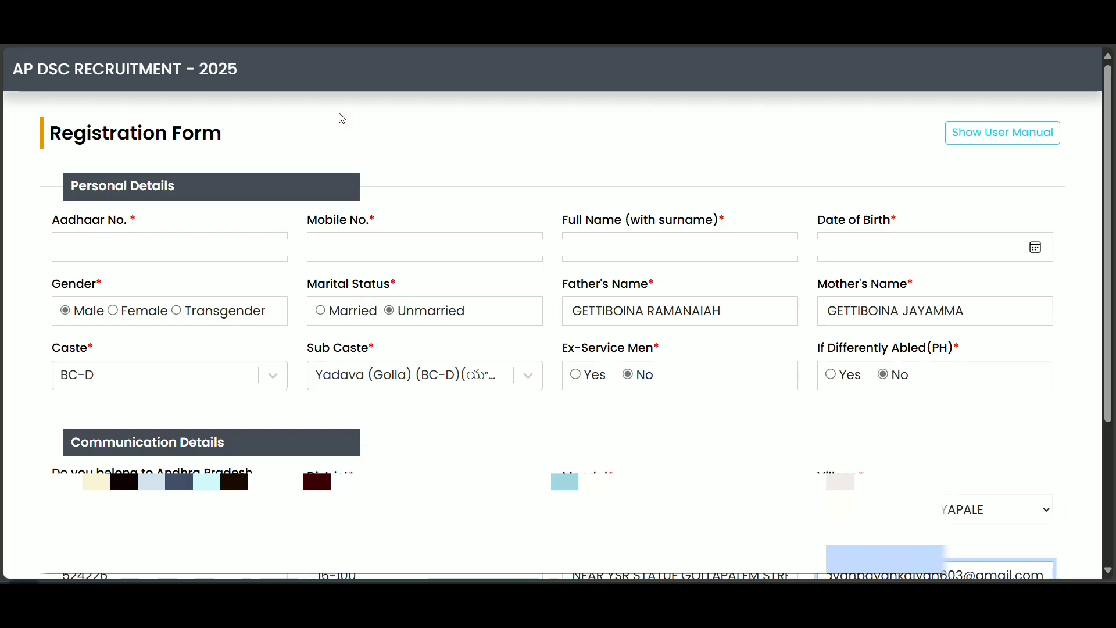
scroll(558, 349, "down", 3)
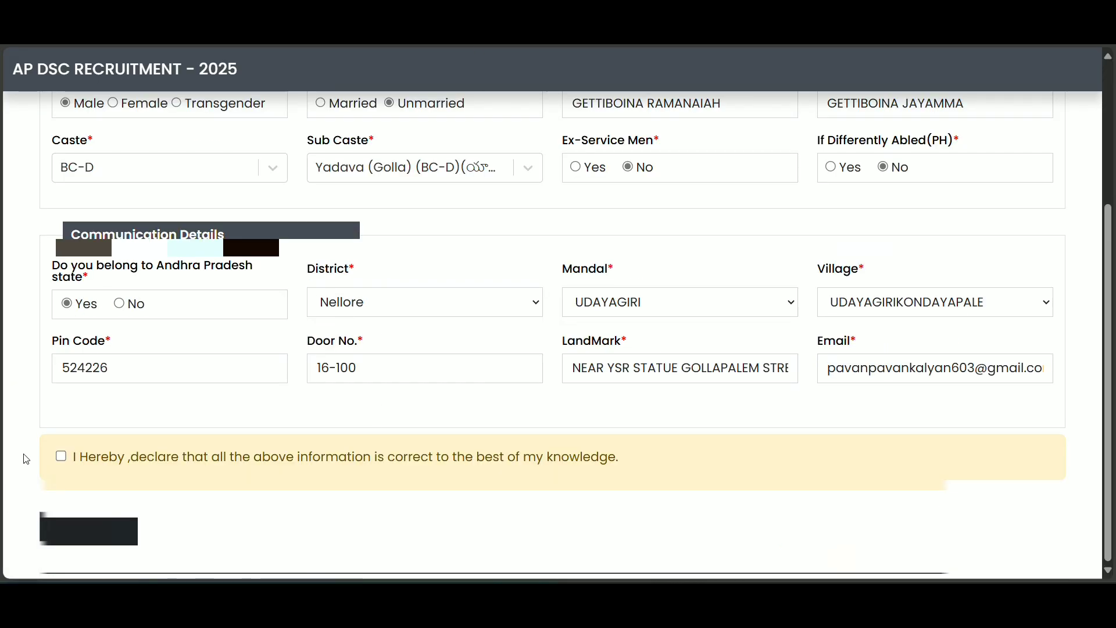
Accept the declaration, send an OTP to the registered mobile, and submit with the received code
left_click(62, 458)
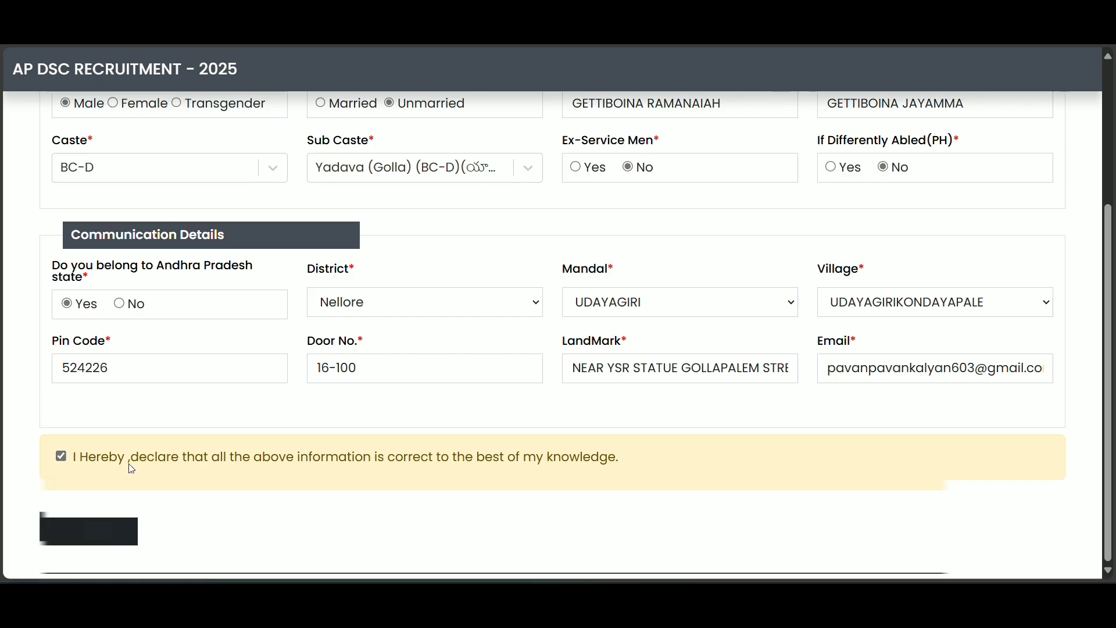
left_click(92, 526)
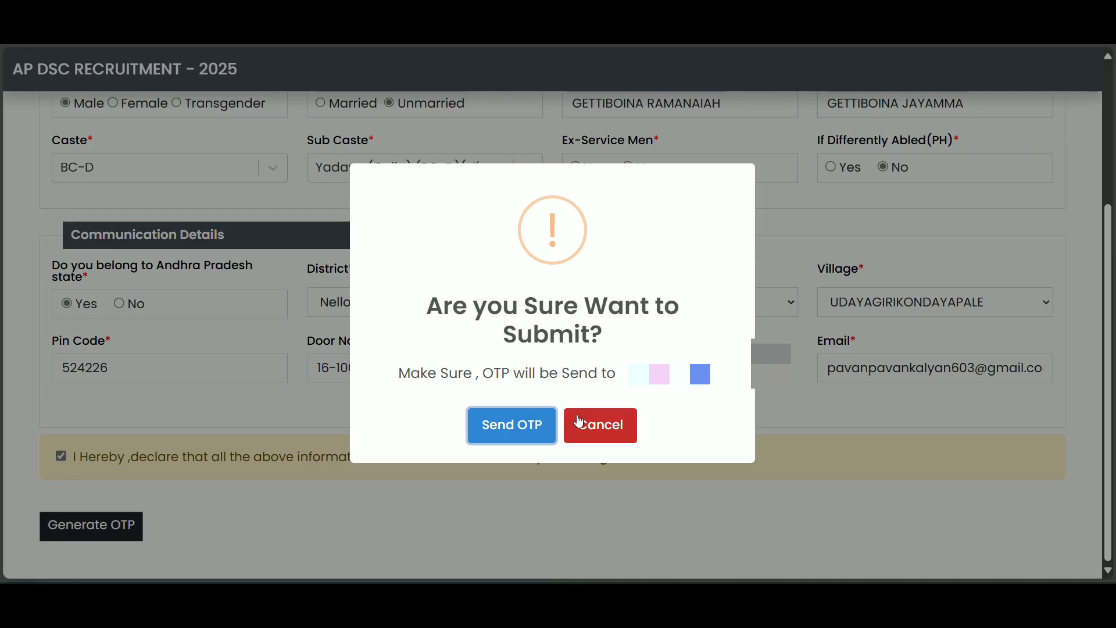
left_click(505, 425)
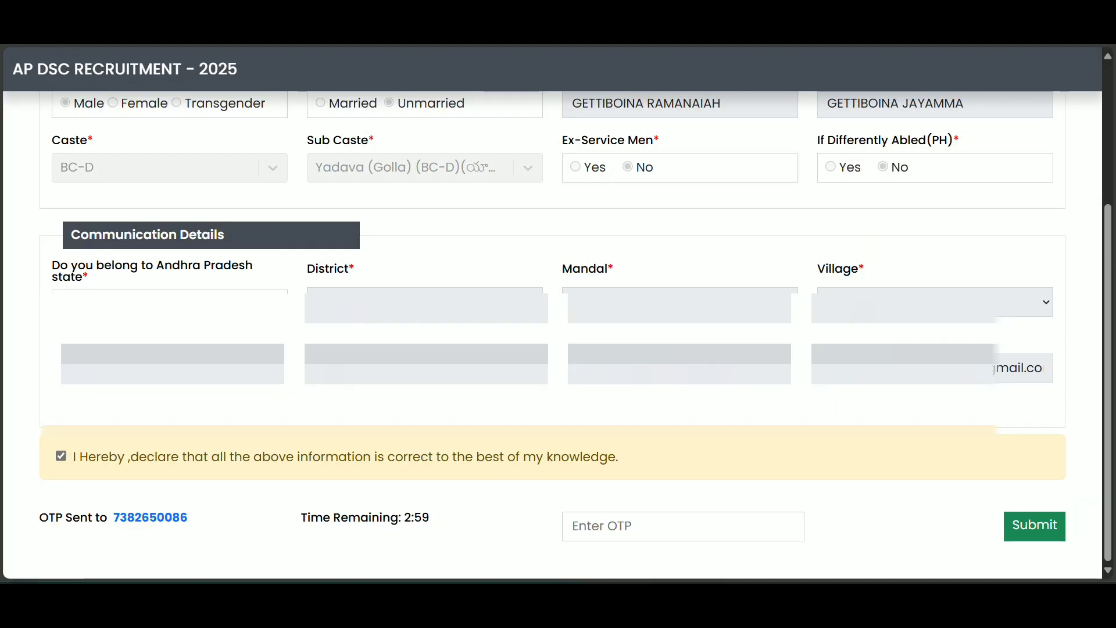
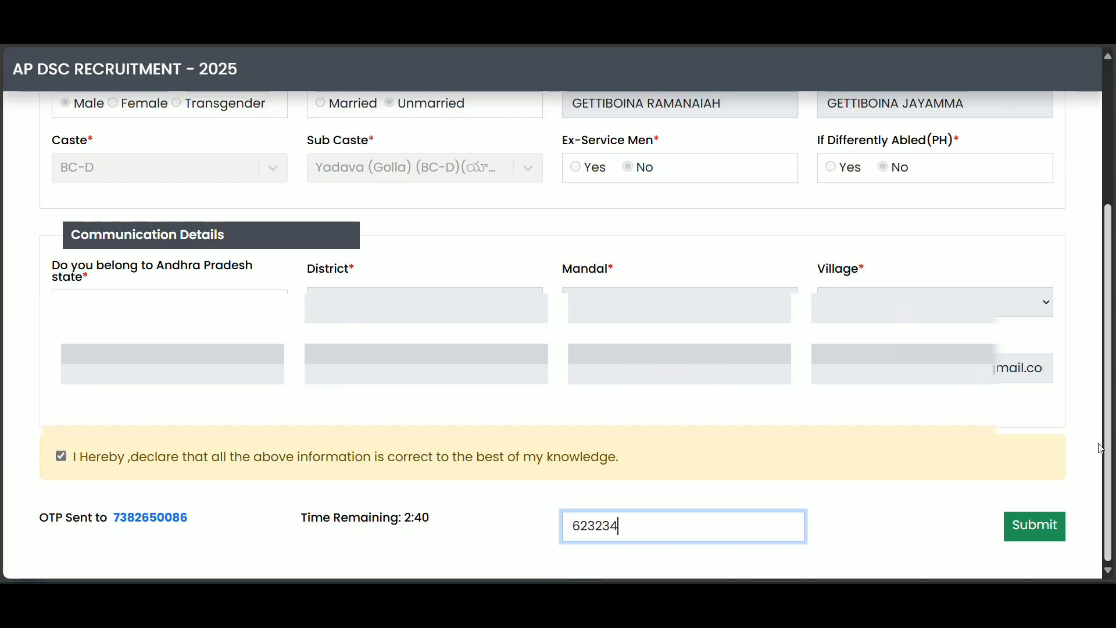
left_click(1042, 526)
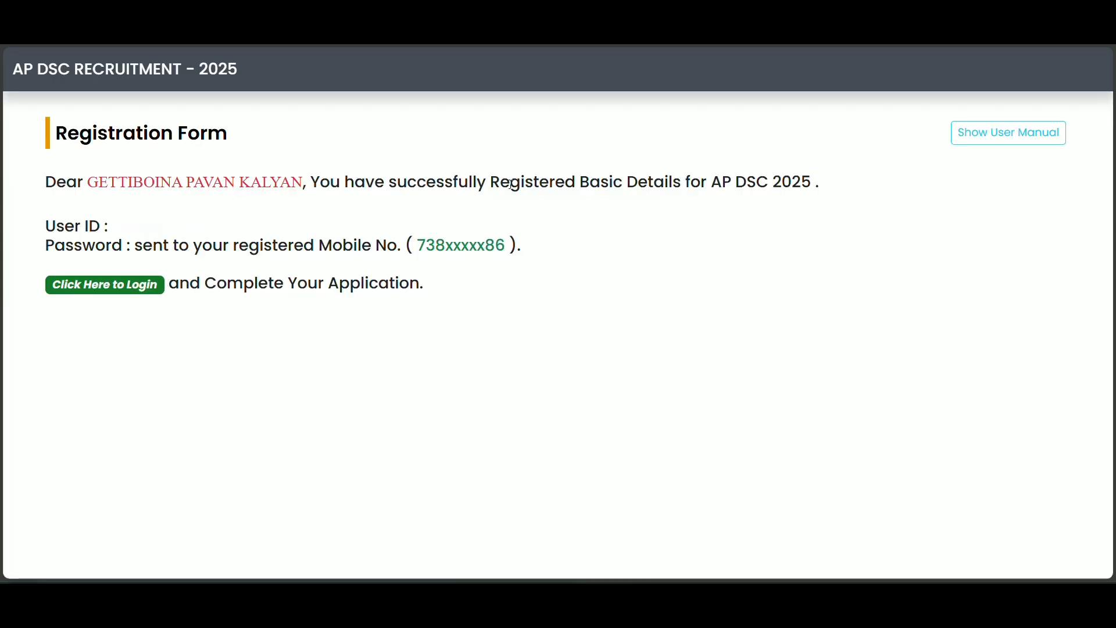
From the registration success page, log in to reach the application's Profile step
left_click_drag(398, 181, 709, 152)
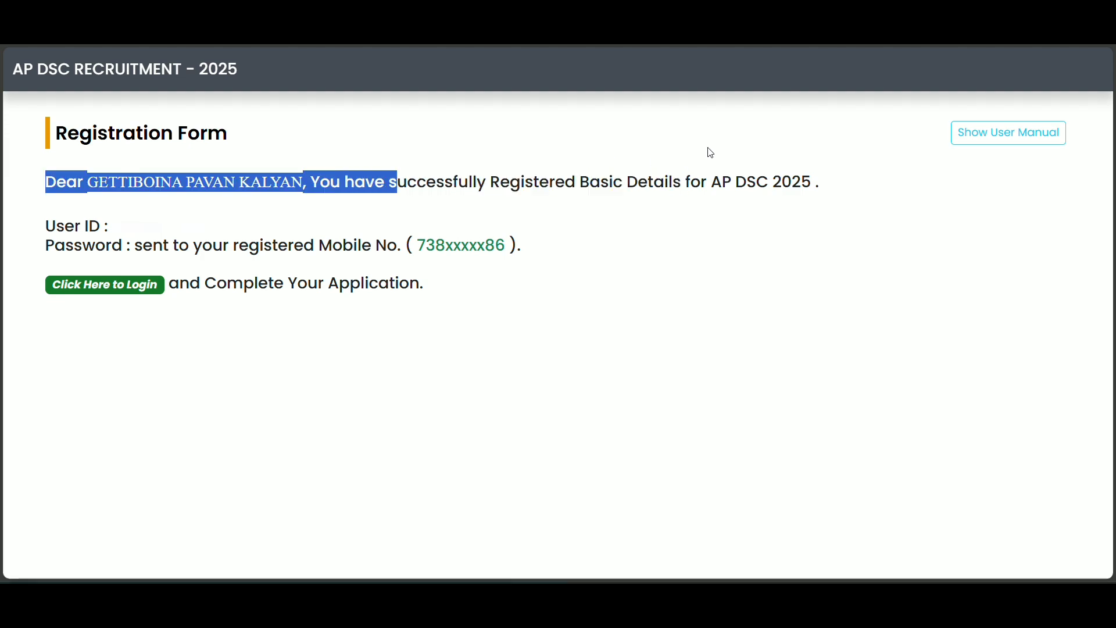
left_click(707, 185)
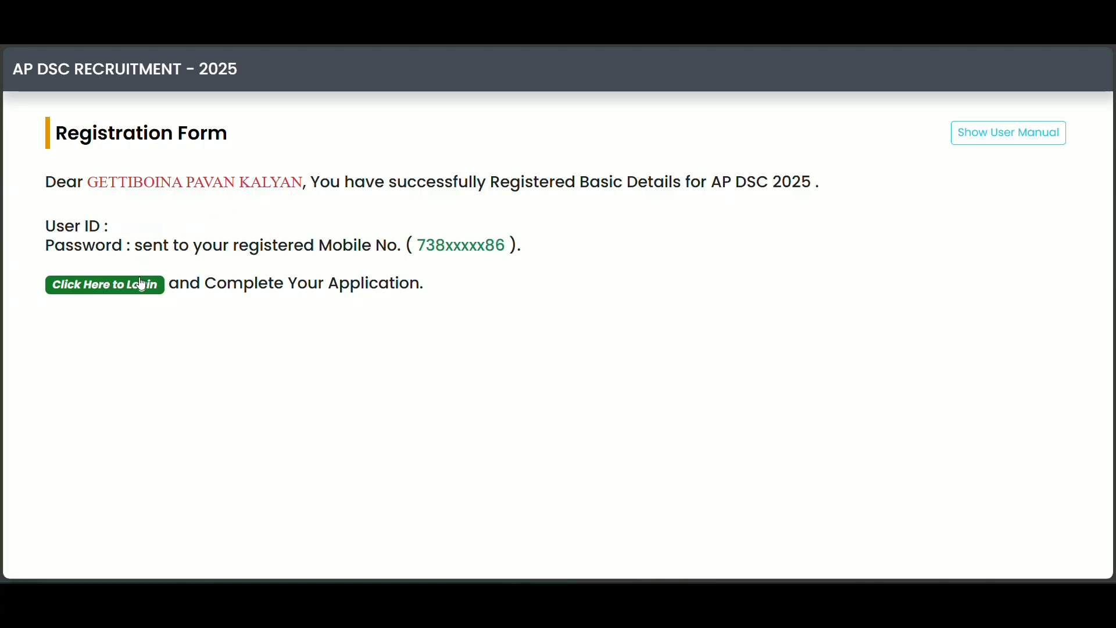
left_click(120, 286)
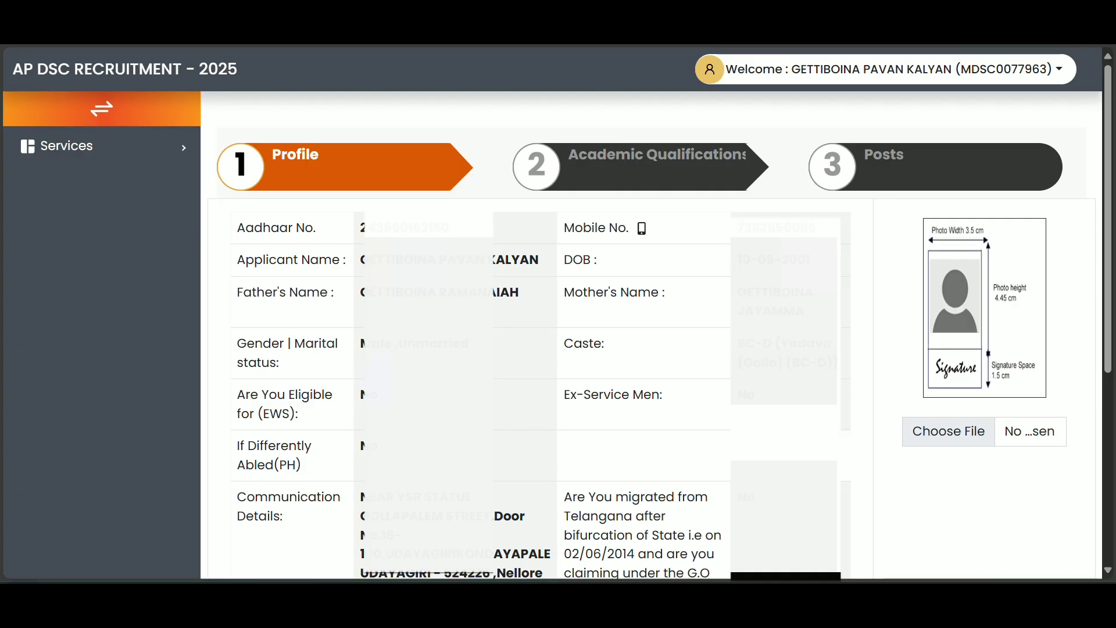
Review the profile notes on photo pasting, the 150 kb limit and unclear photos, then Save & Continue
scroll(659, 334, "down", 4)
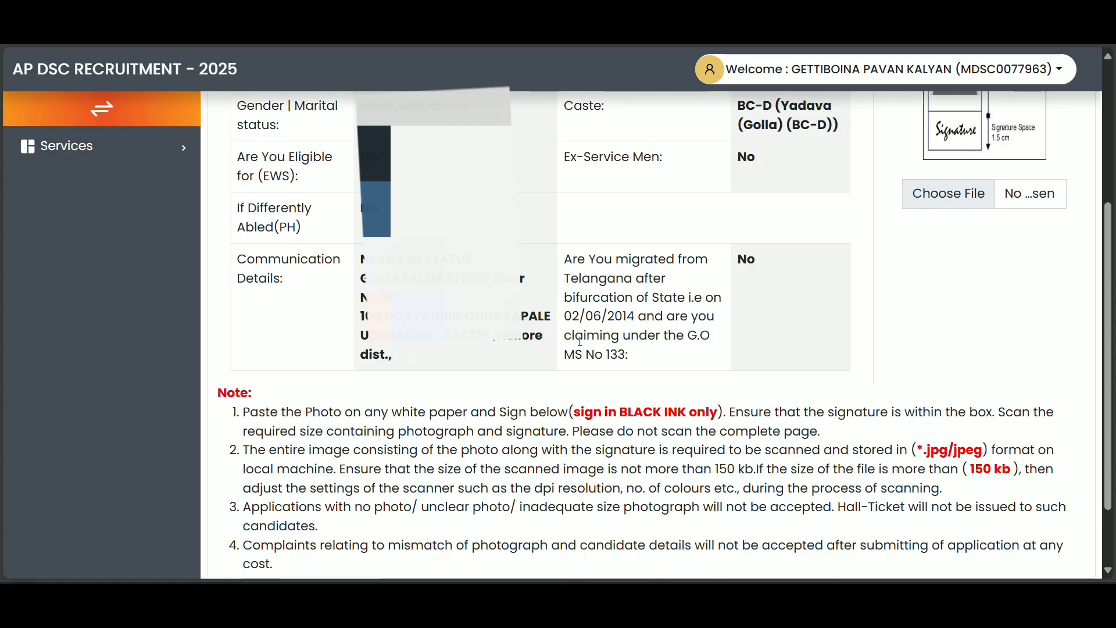
scroll(716, 261, "down", 2)
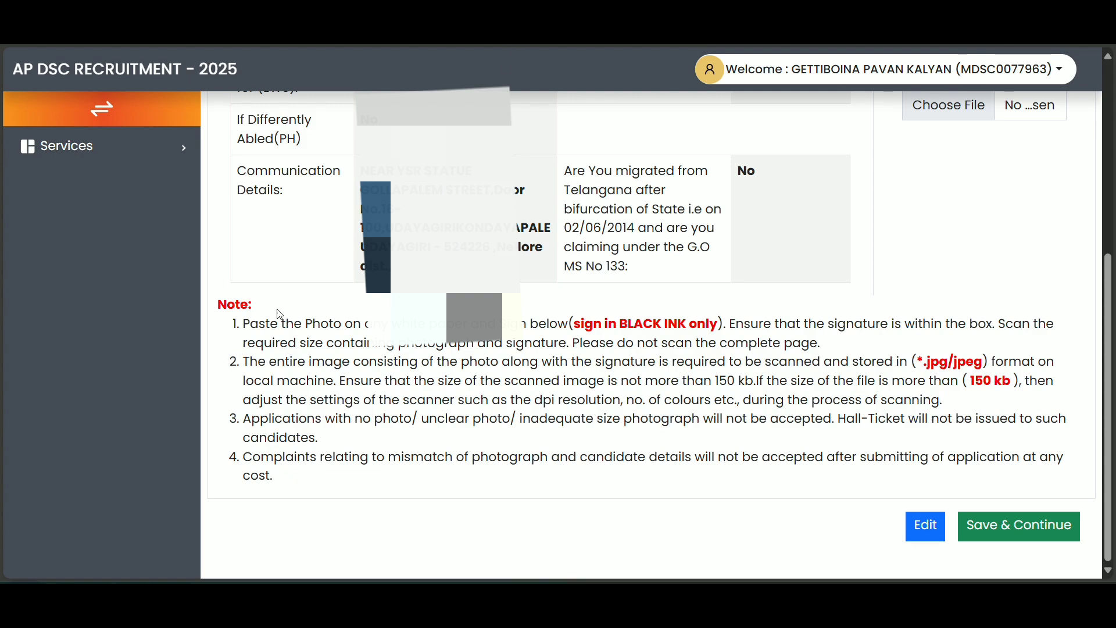
left_click_drag(244, 324, 726, 324)
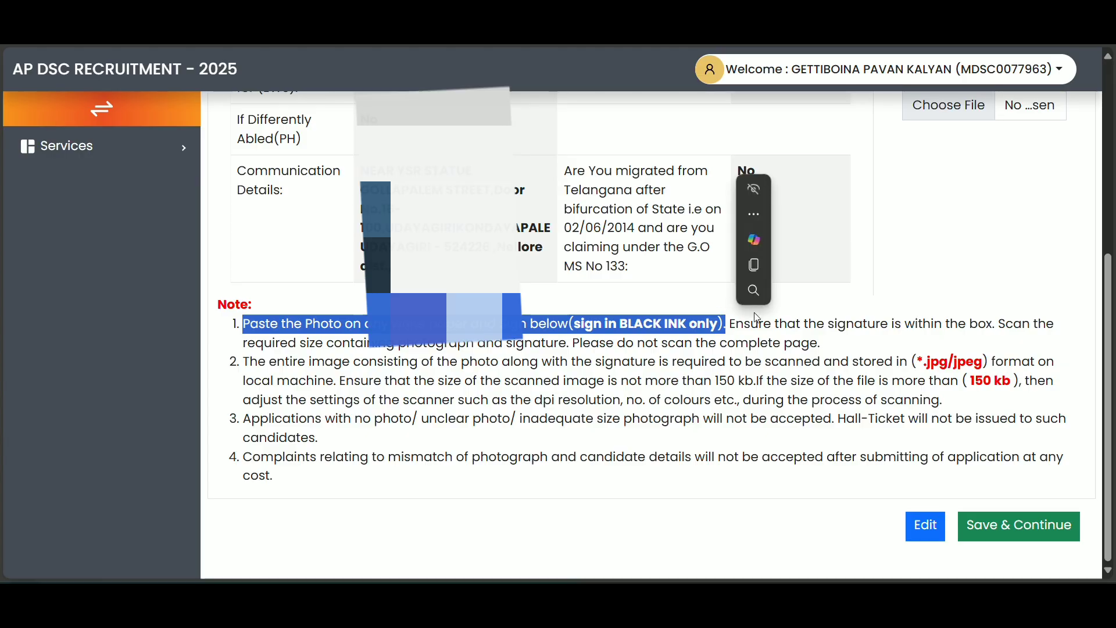
left_click(844, 352)
left_click_drag(963, 381, 1019, 382)
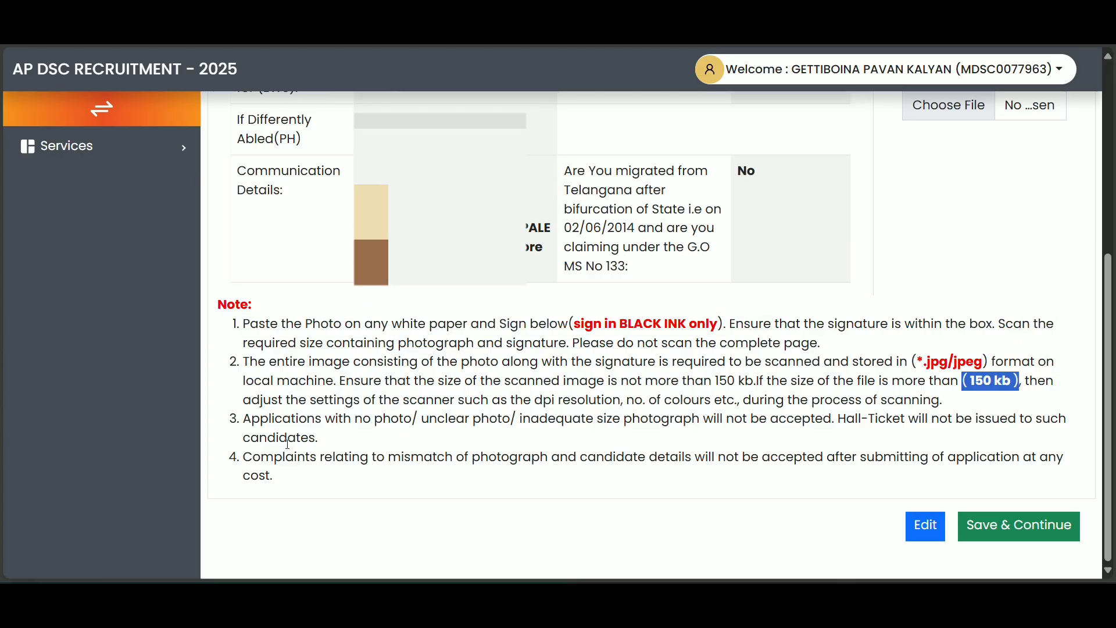
left_click_drag(351, 419, 714, 419)
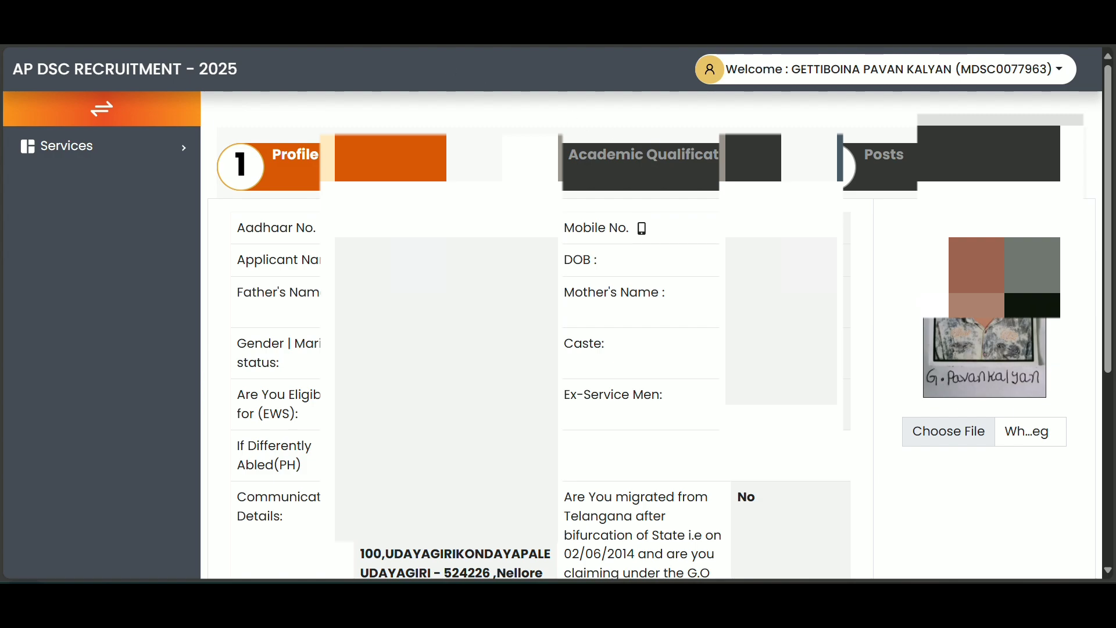
scroll(983, 349, "down", 1)
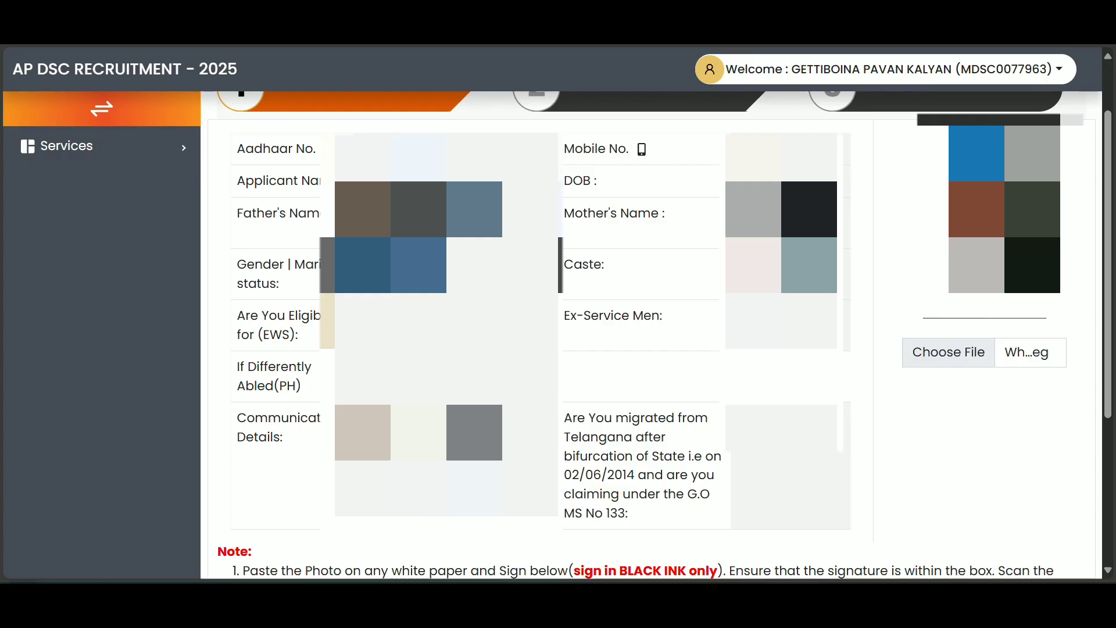
scroll(651, 321, "down", 3)
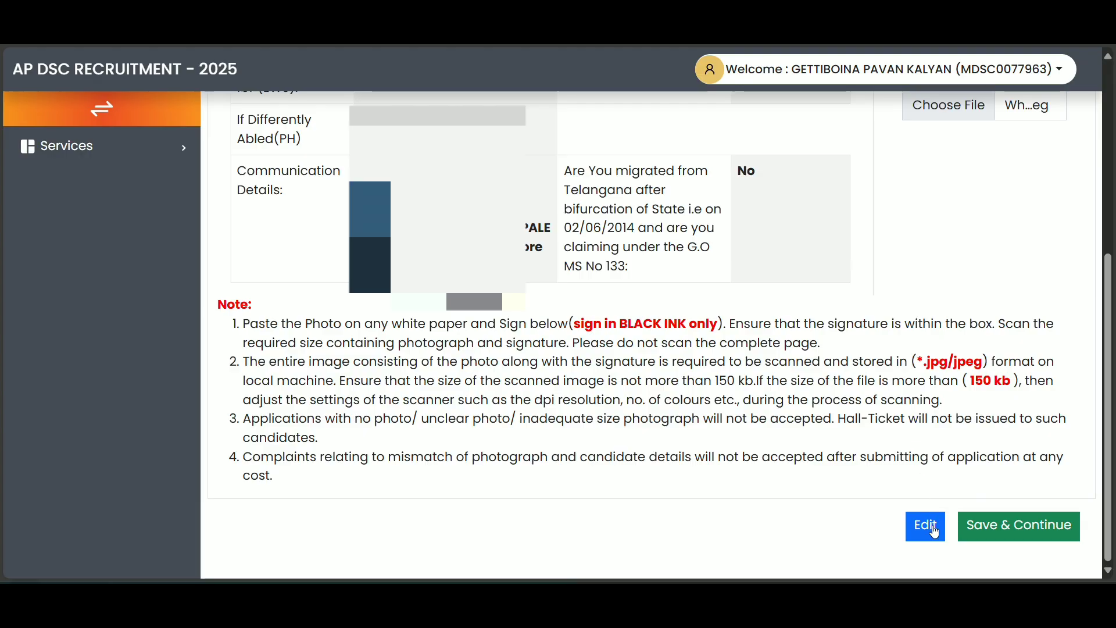
left_click(998, 531)
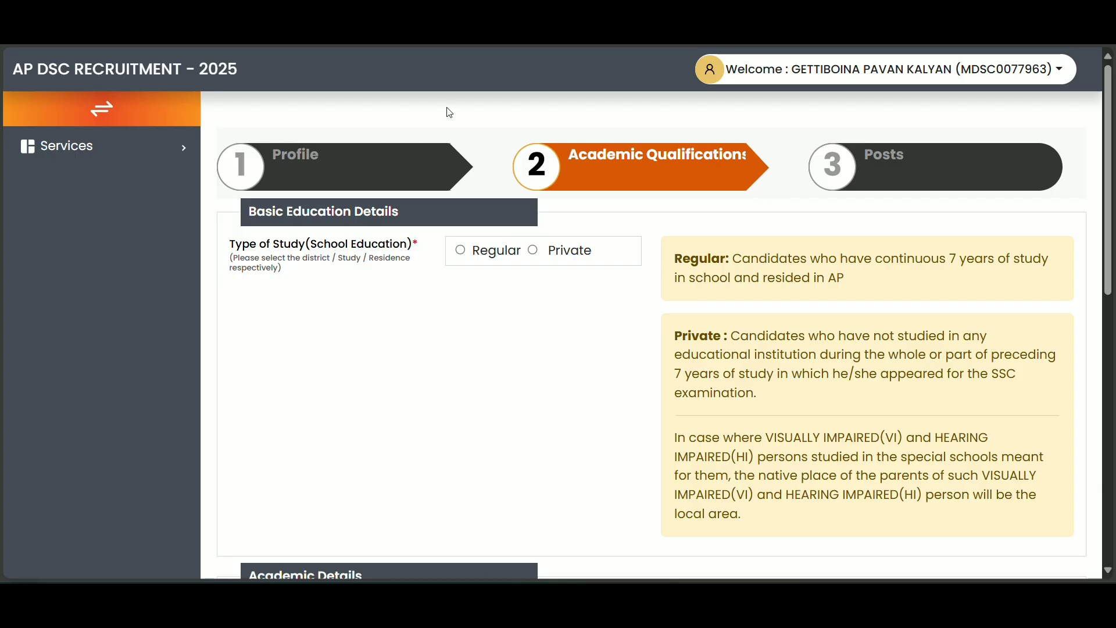
Mark school study Regular, set the 4th and 5th Class districts to Nellore, and answer Telangana migration No
left_click(461, 250)
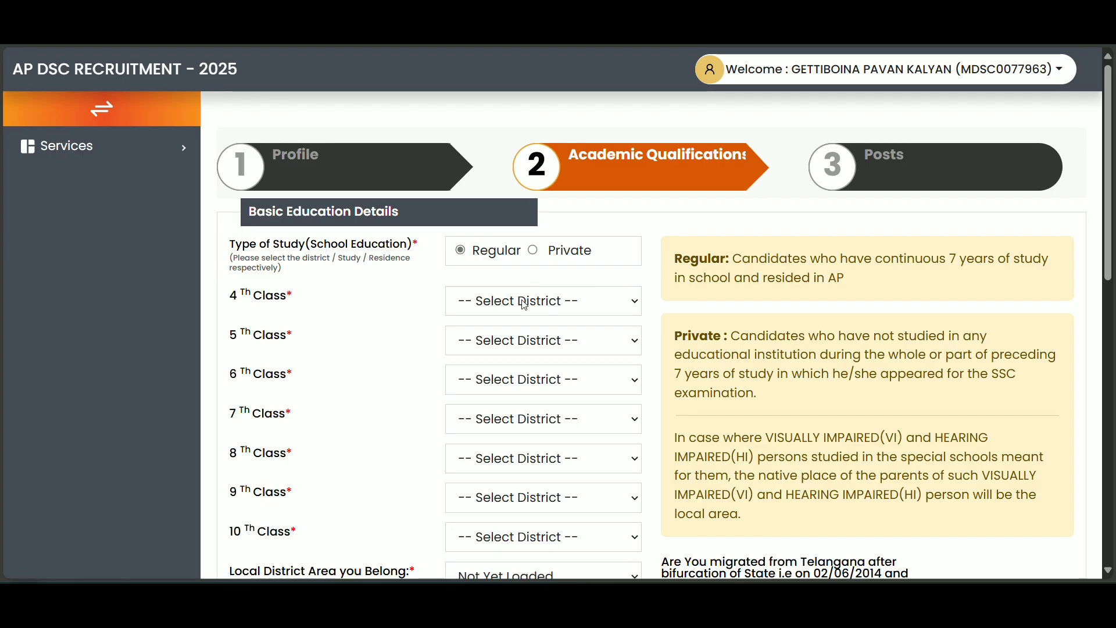
scroll(311, 294, "down", 1)
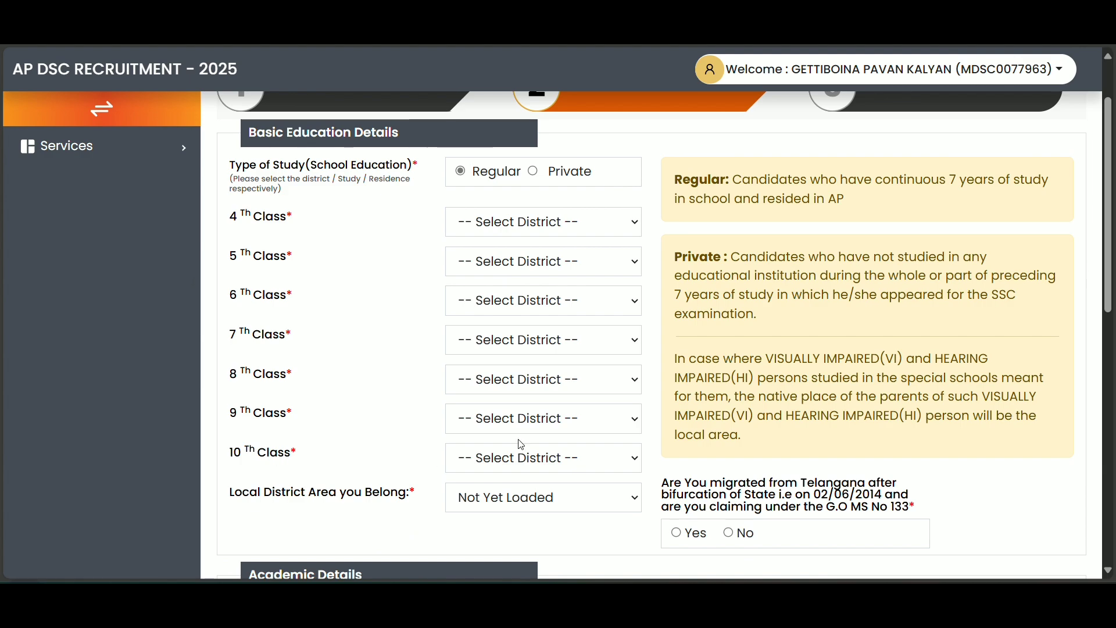
left_click(526, 234)
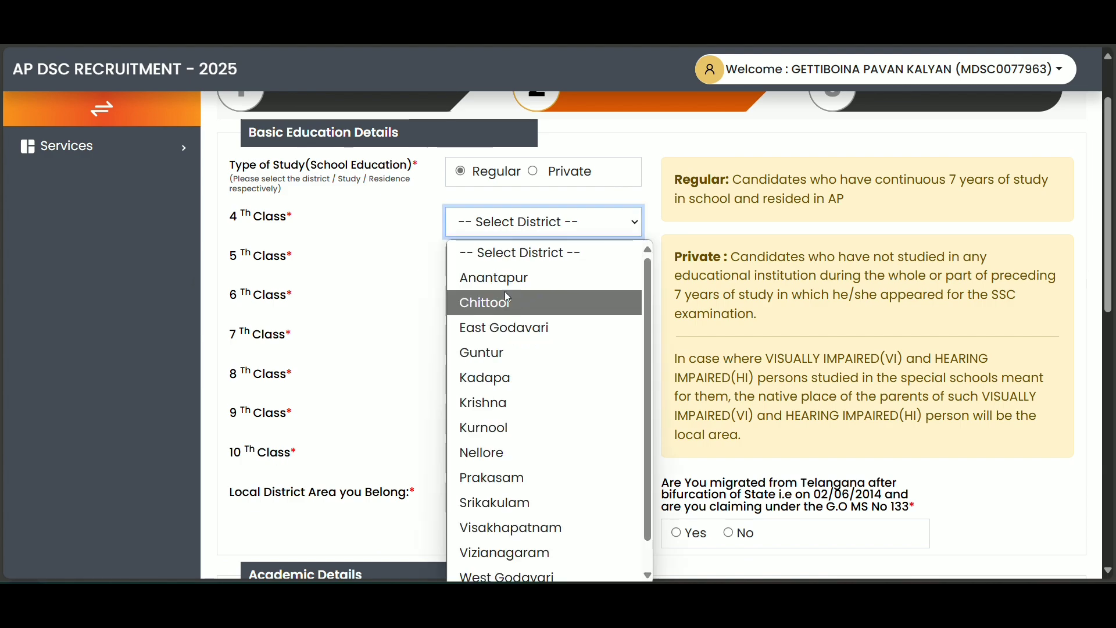
left_click(521, 459)
left_click(553, 262)
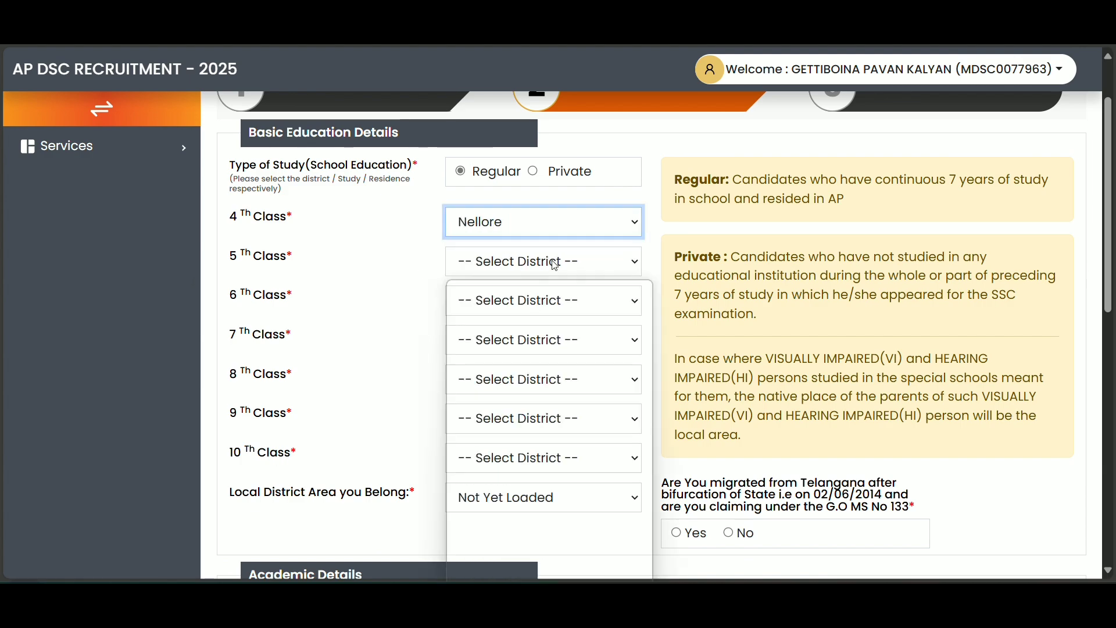
left_click(532, 492)
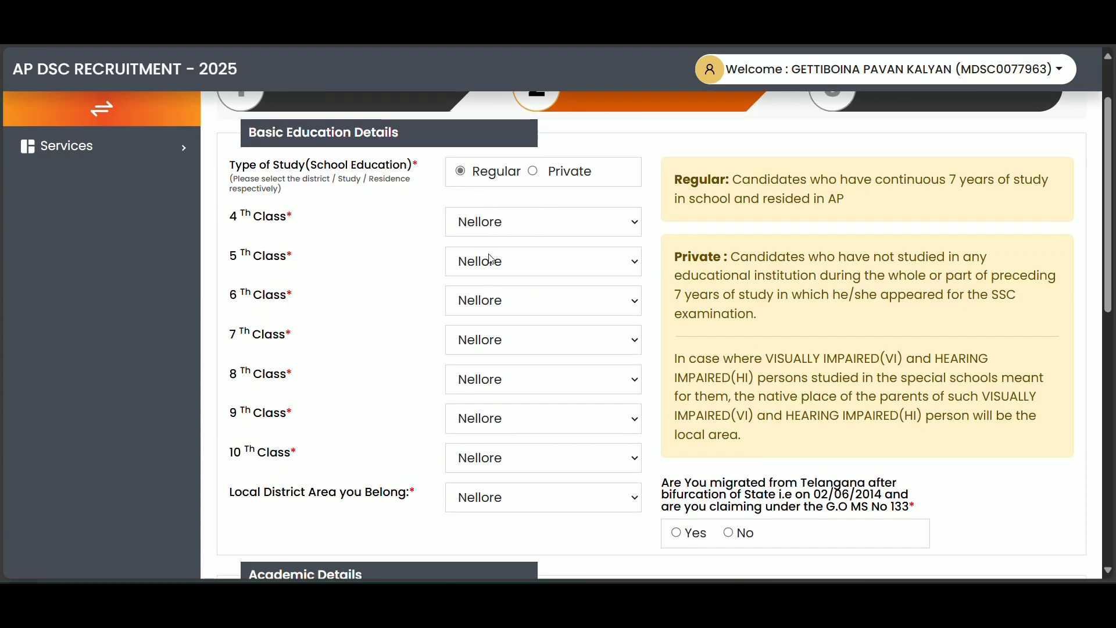
scroll(516, 493, "down", 1)
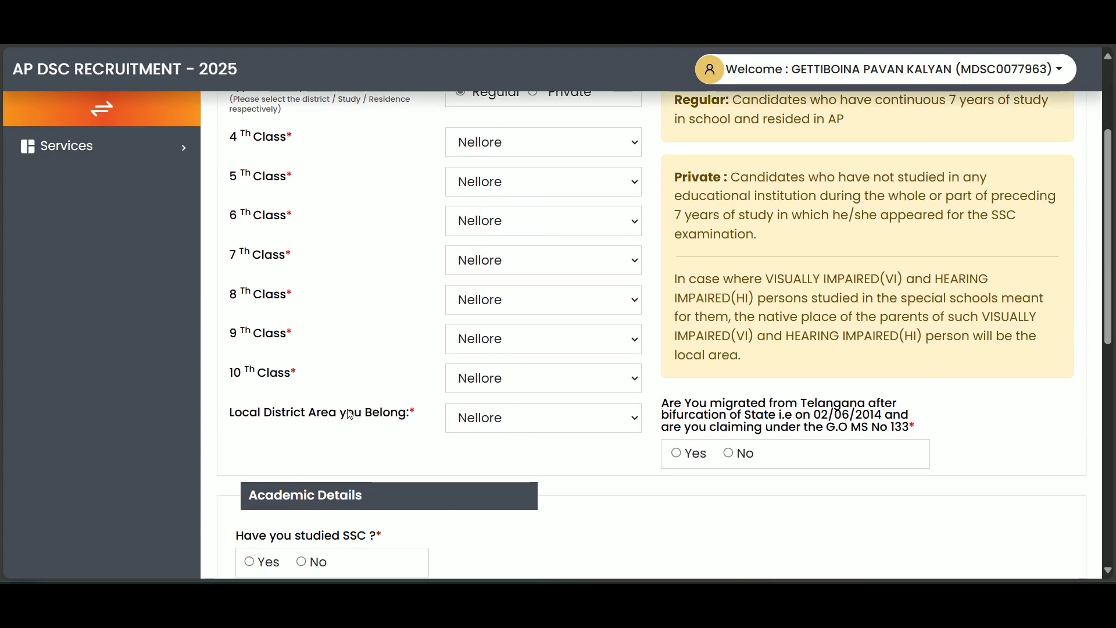
left_click(729, 453)
scroll(630, 451, "down", 4)
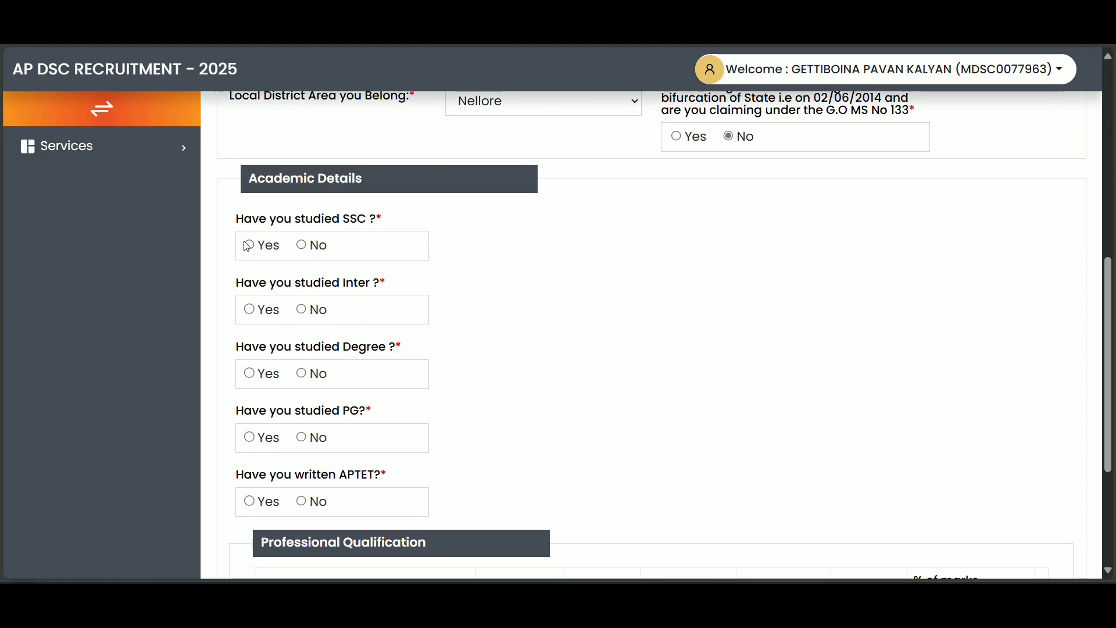
Fill in SSC as studied: Andhra Pradesh board, Telugu medium and first language, passed 2016
left_click(248, 247)
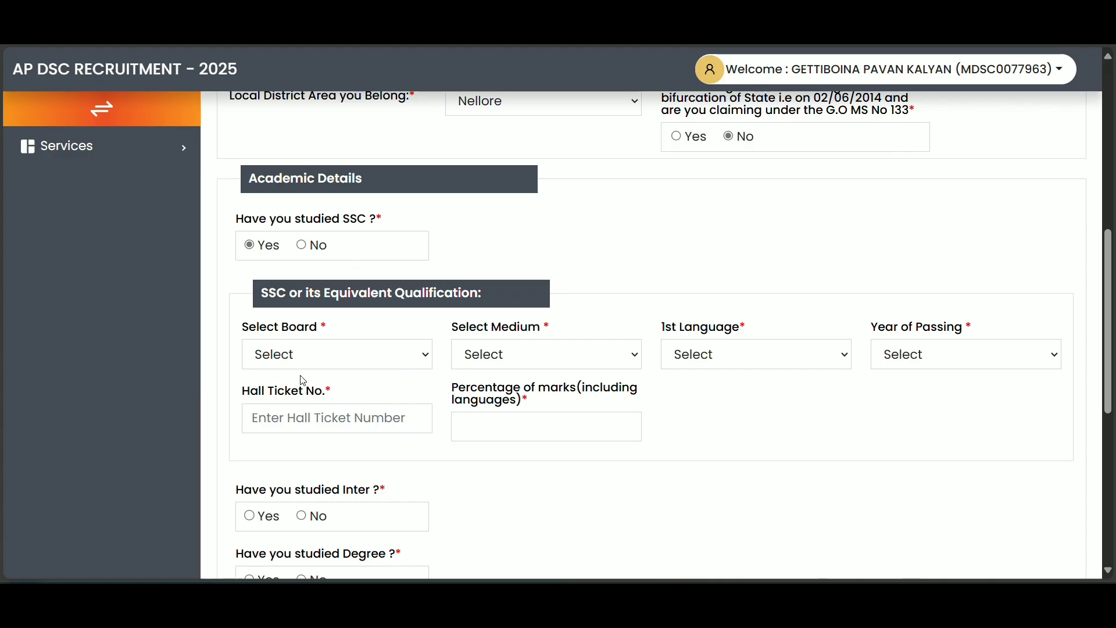
left_click(317, 361)
scroll(317, 360, "down", 1)
left_click(322, 281)
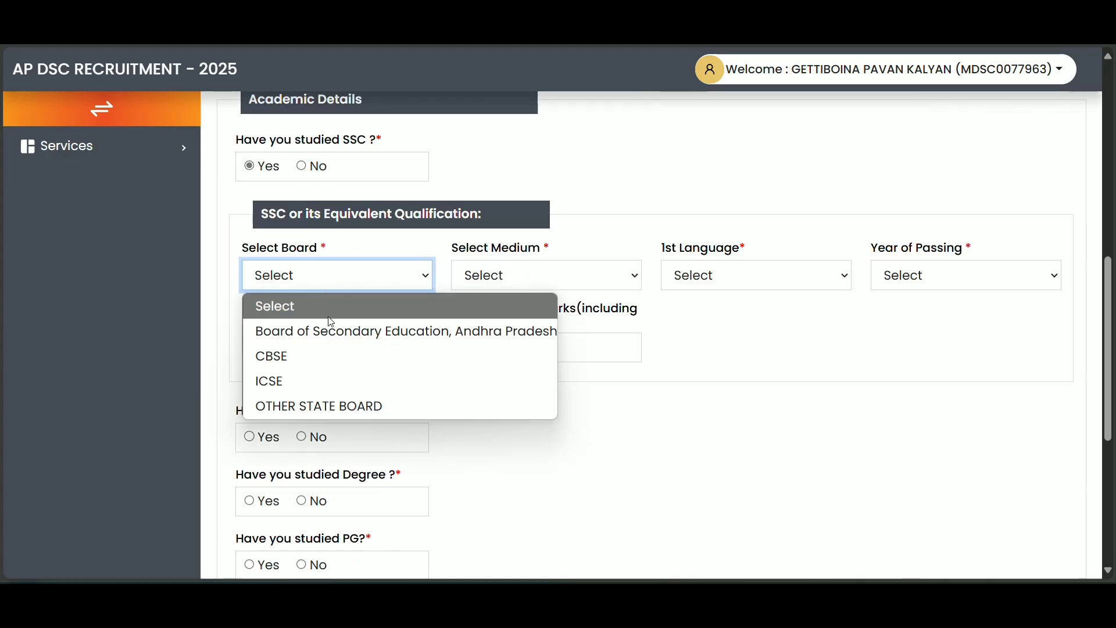
left_click(344, 336)
left_click(518, 275)
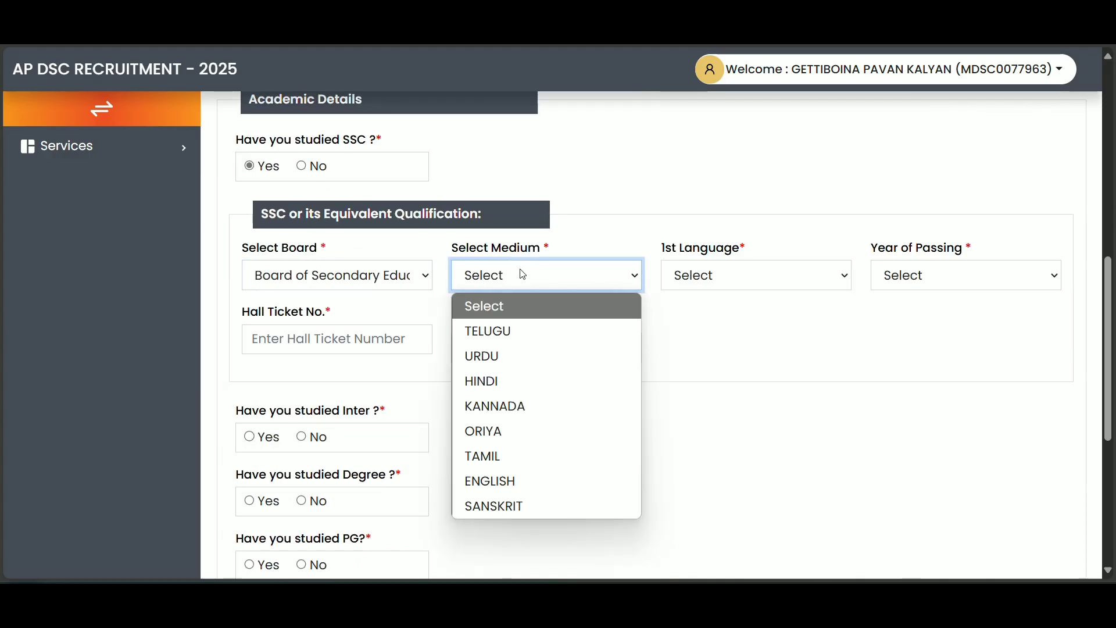
left_click(514, 327)
left_click(689, 273)
left_click(702, 326)
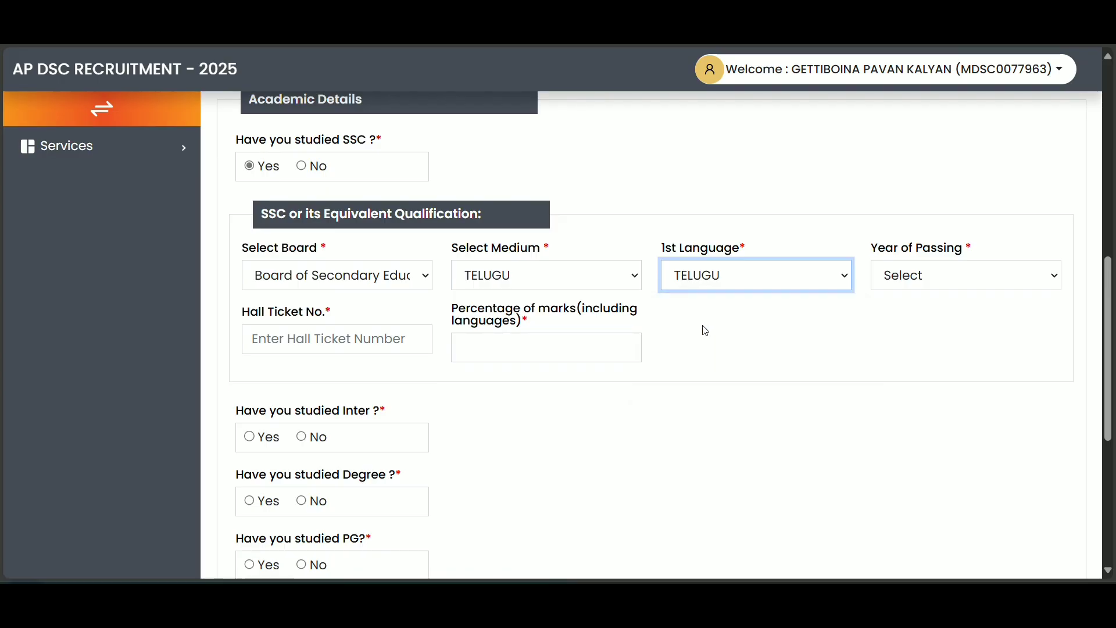
left_click(962, 274)
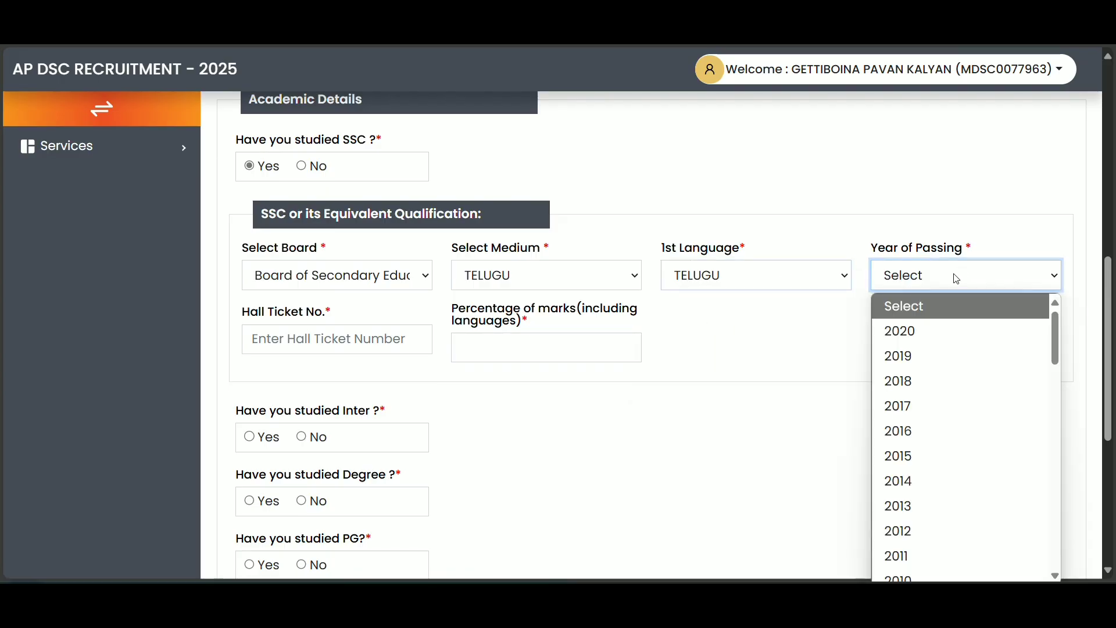
left_click(911, 428)
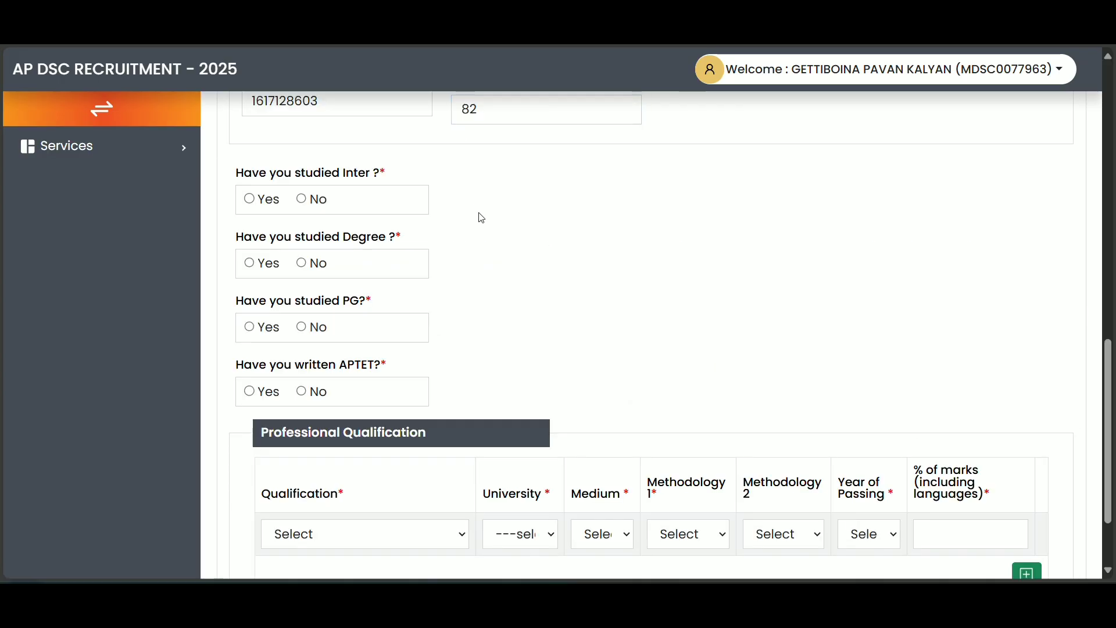
Fill in Intermediate as studied: Intermediate course, Andhra Pradesh State Board of Intermediate Education, Telugu medium
scroll(482, 217, "up", 2)
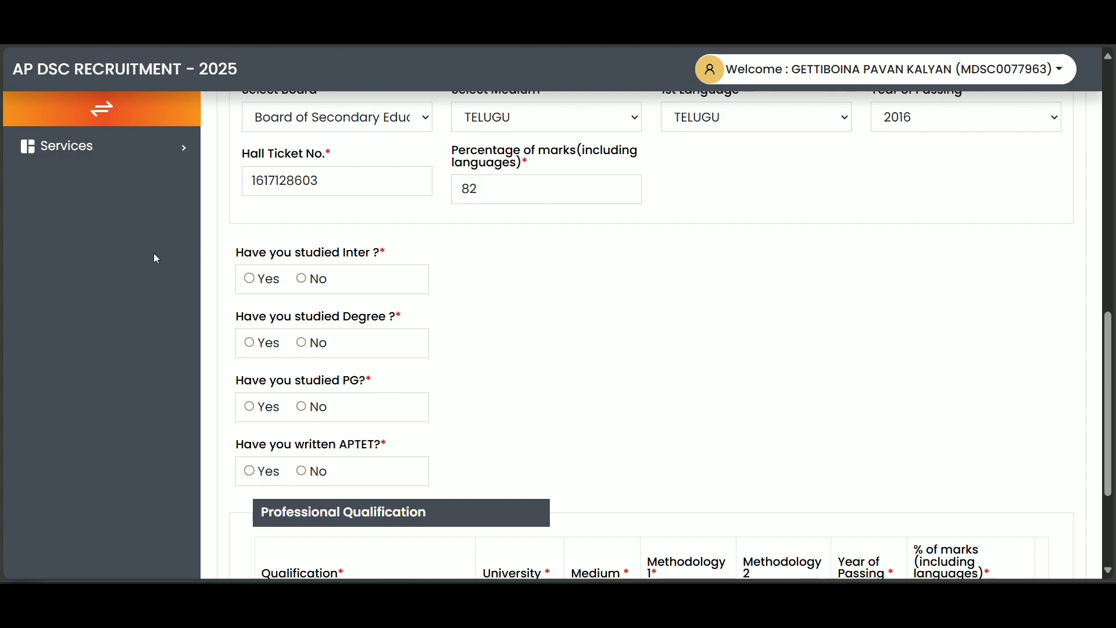
scroll(498, 181, "down", 3)
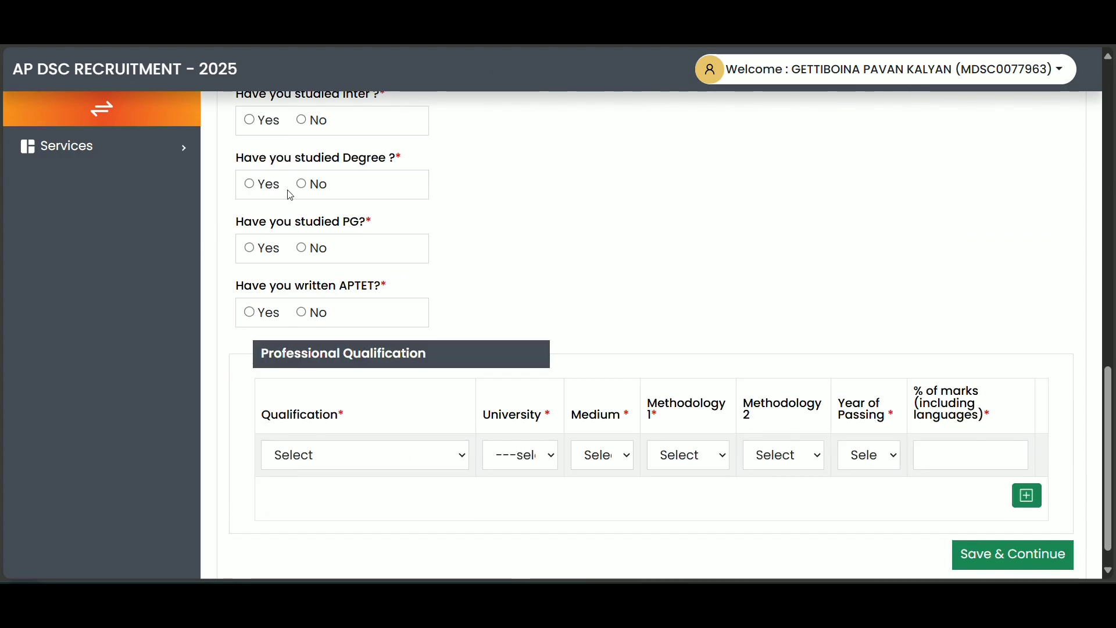
scroll(270, 197, "up", 2)
left_click(250, 200)
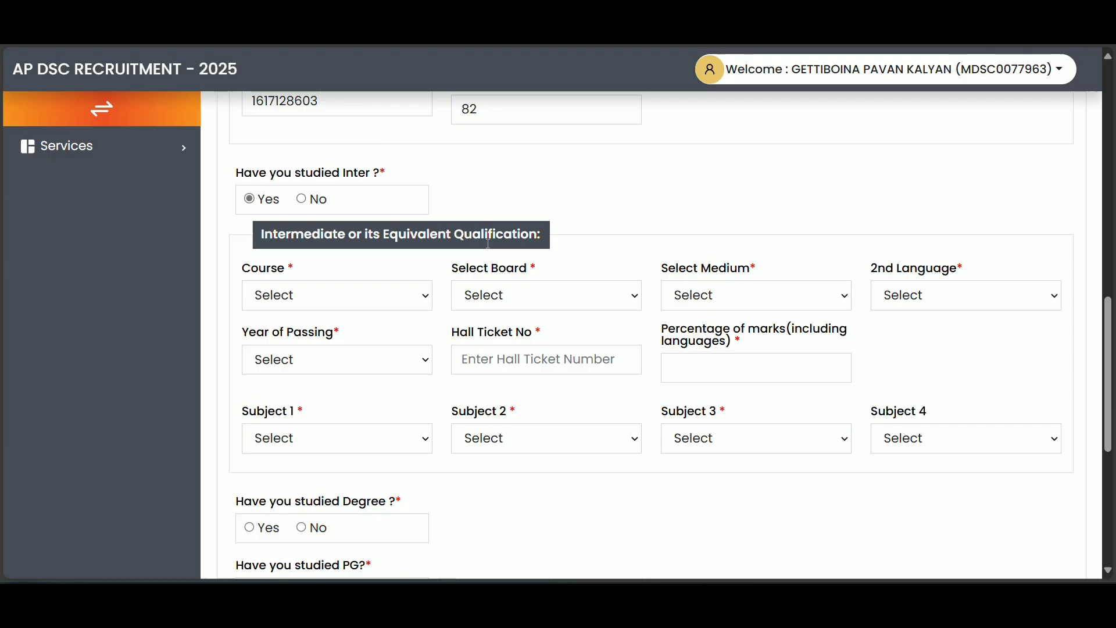
left_click(340, 298)
left_click(330, 362)
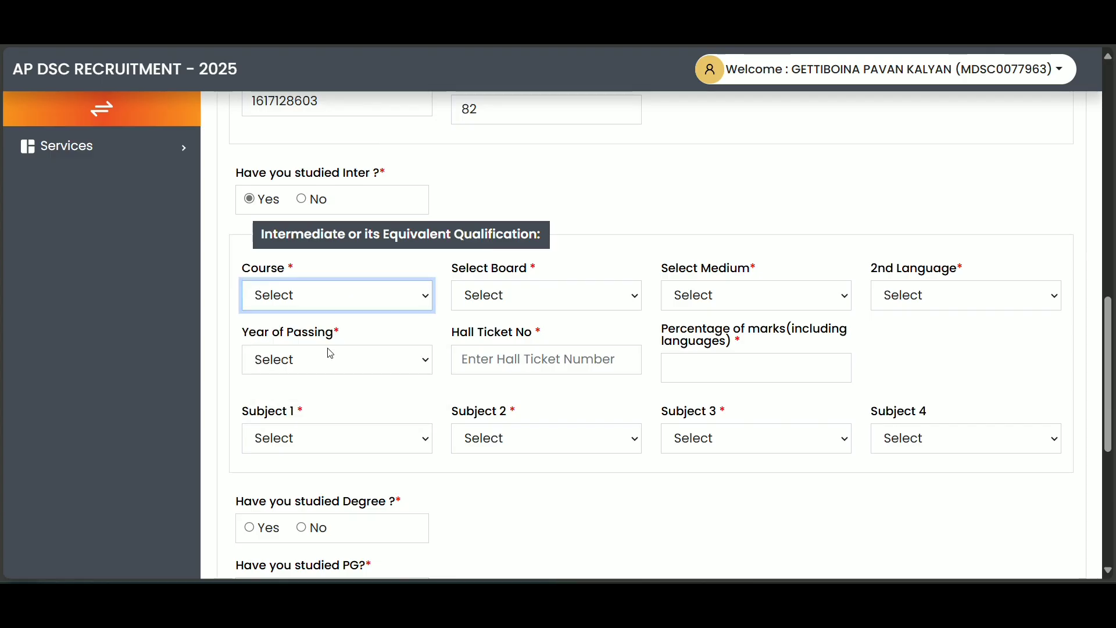
left_click(465, 296)
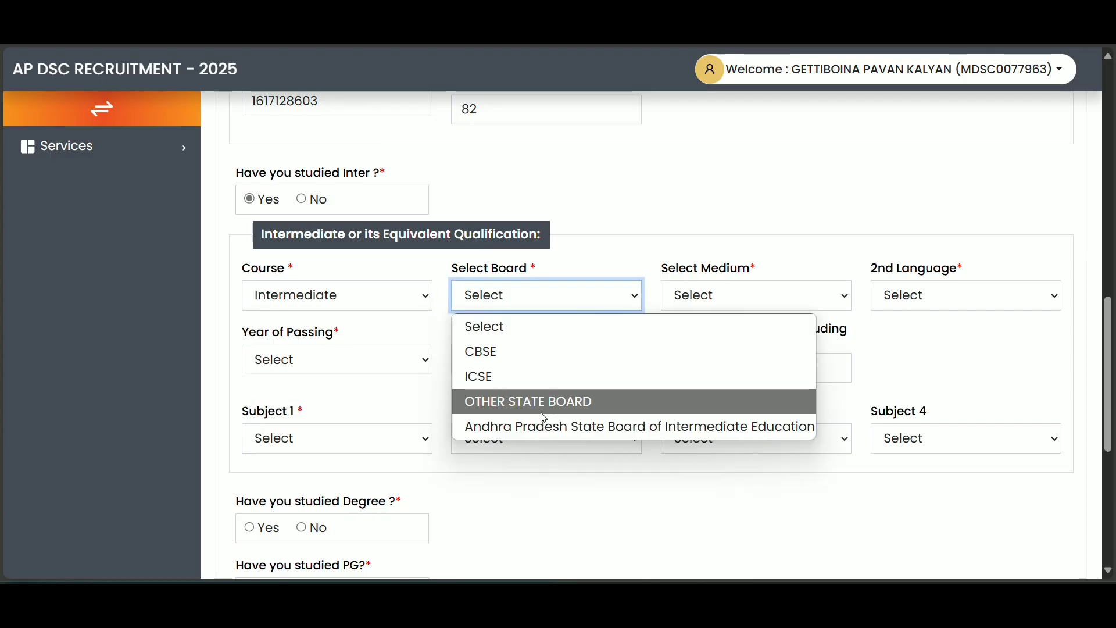
left_click(546, 426)
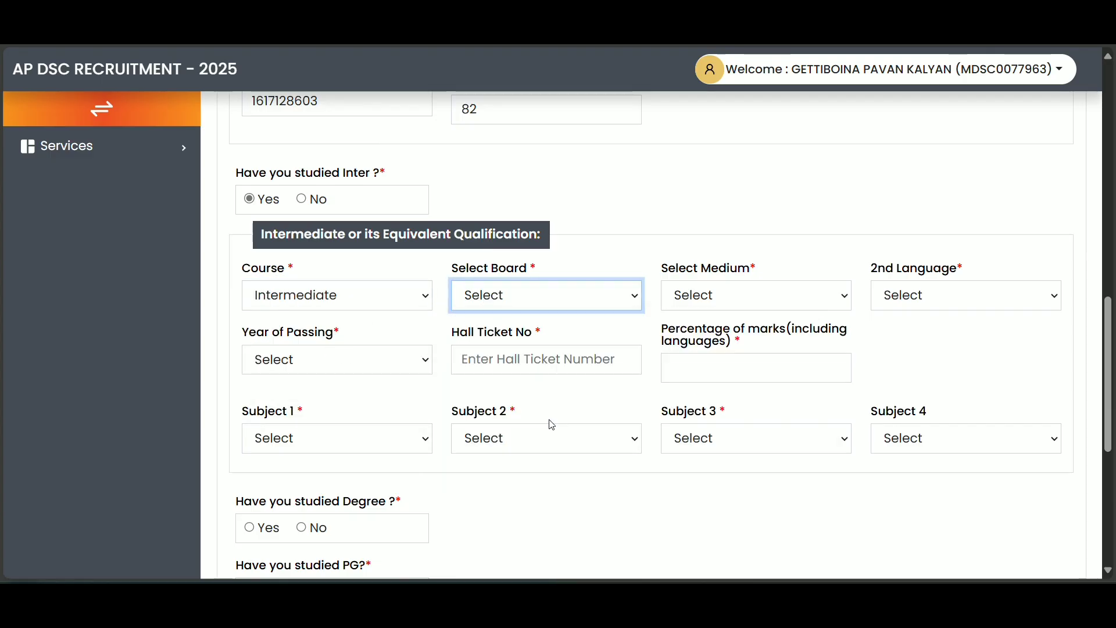
left_click(730, 303)
left_click(710, 357)
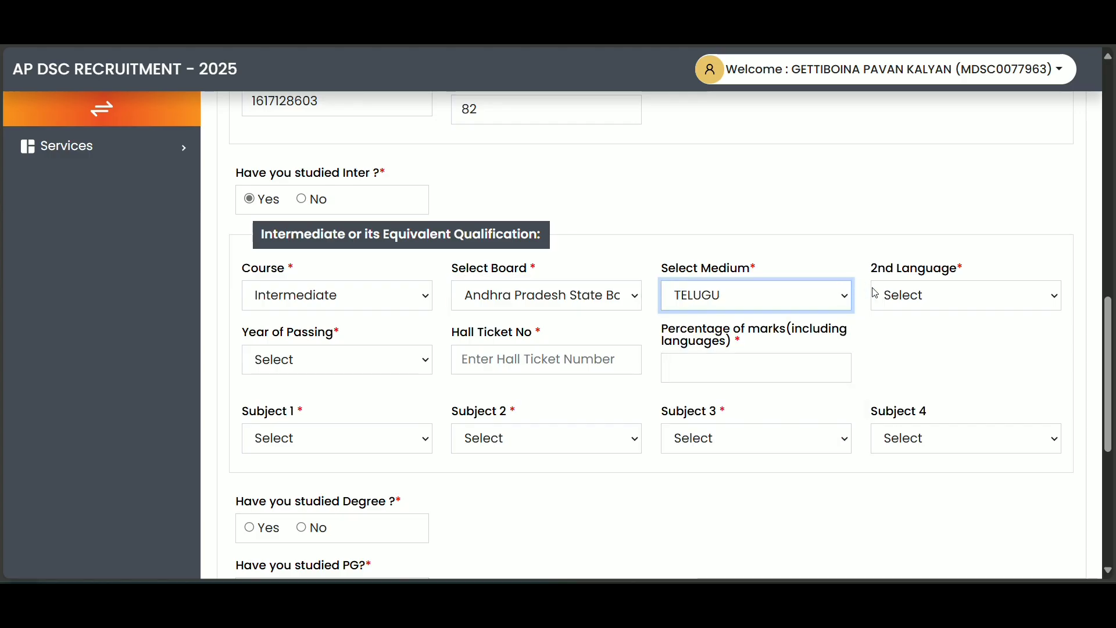
left_click(884, 295)
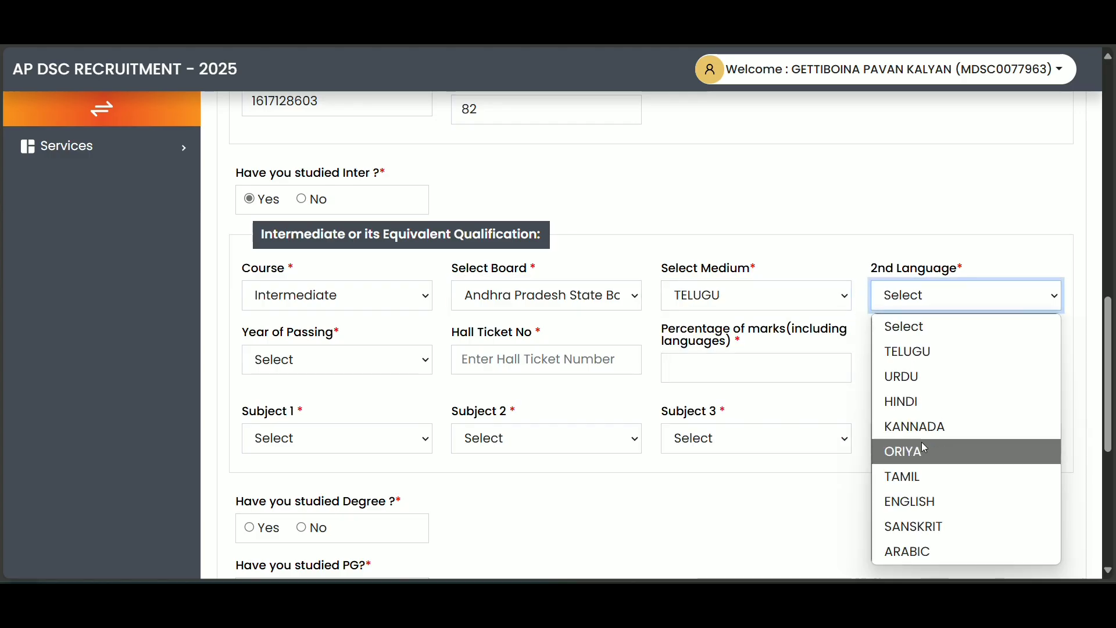
scroll(401, 200, "down", 6)
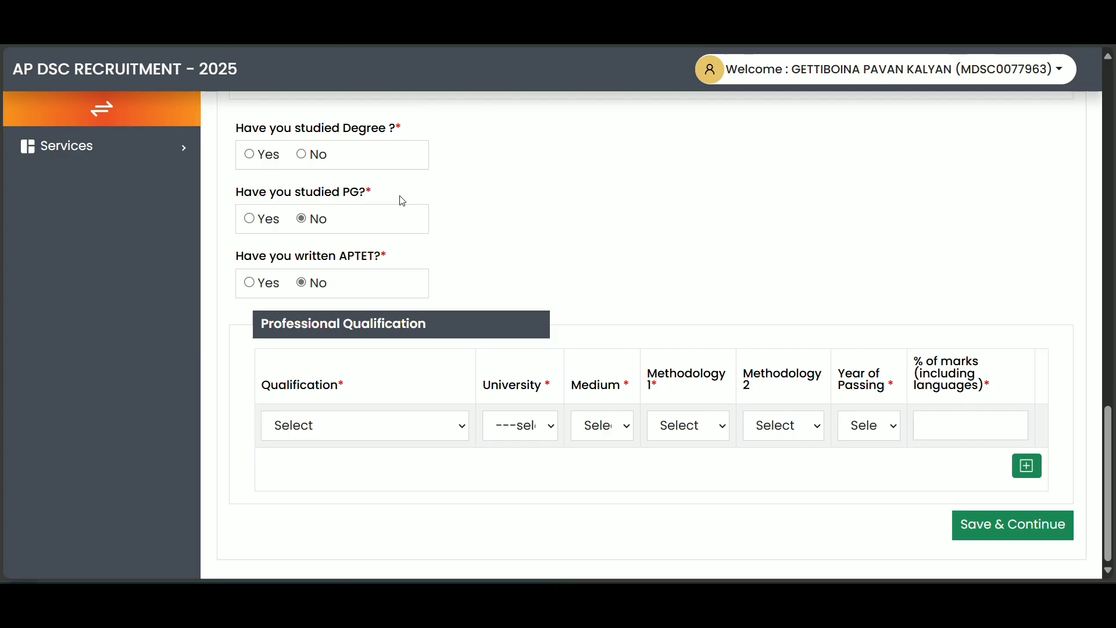
Answer Yes to APTET with AP TET, Paper 1(A), passed 2024, and the hall ticket number
left_click(250, 283)
scroll(484, 257, "down", 3)
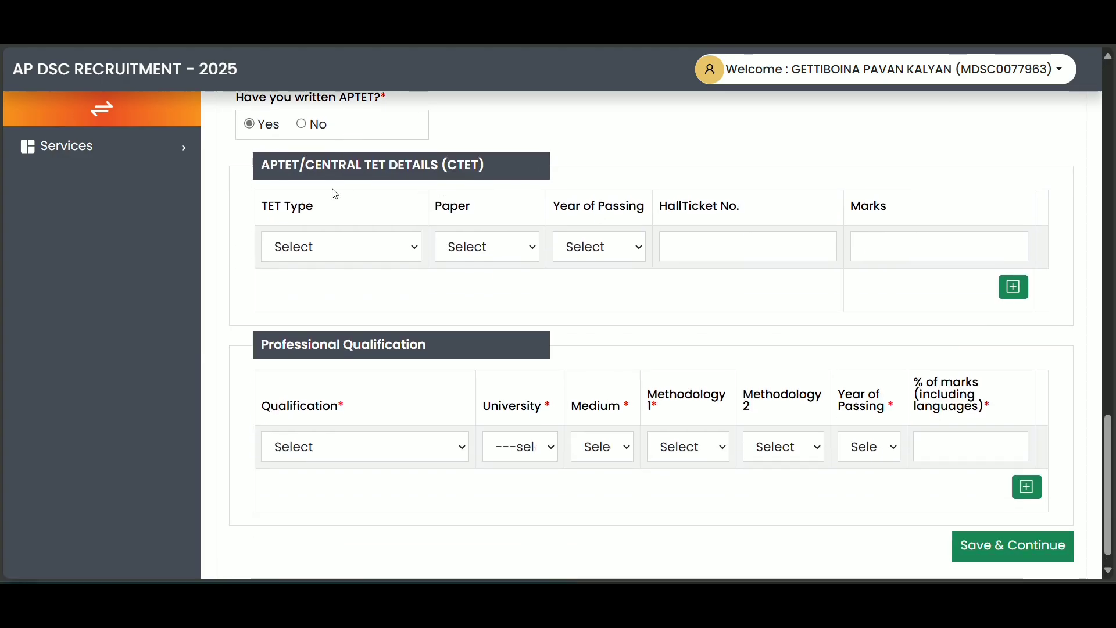
left_click(364, 250)
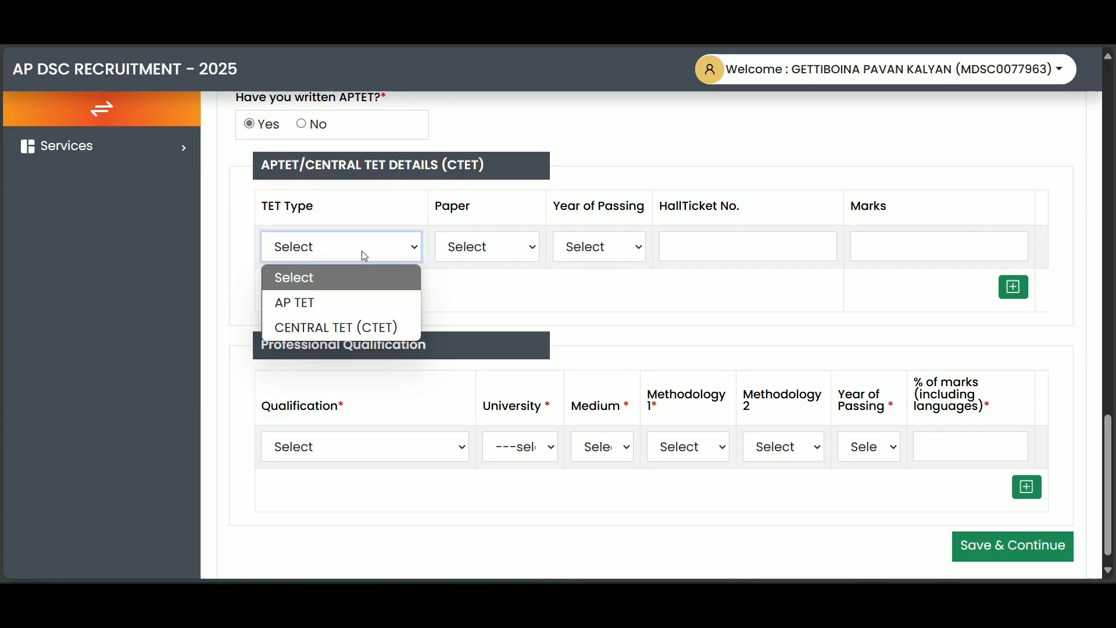
left_click(344, 303)
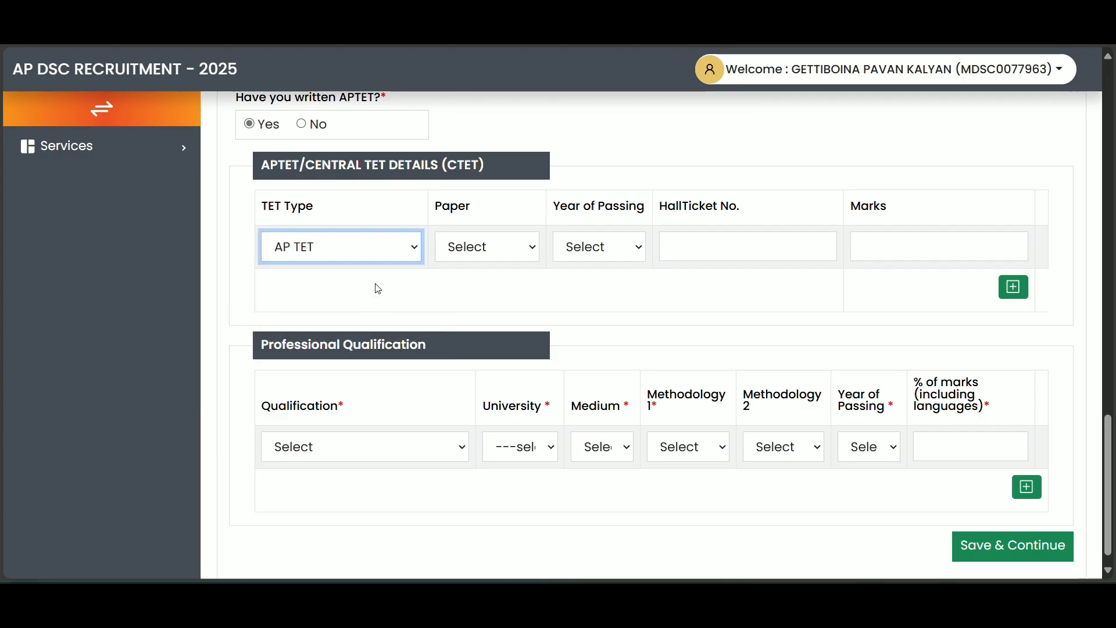
left_click(494, 254)
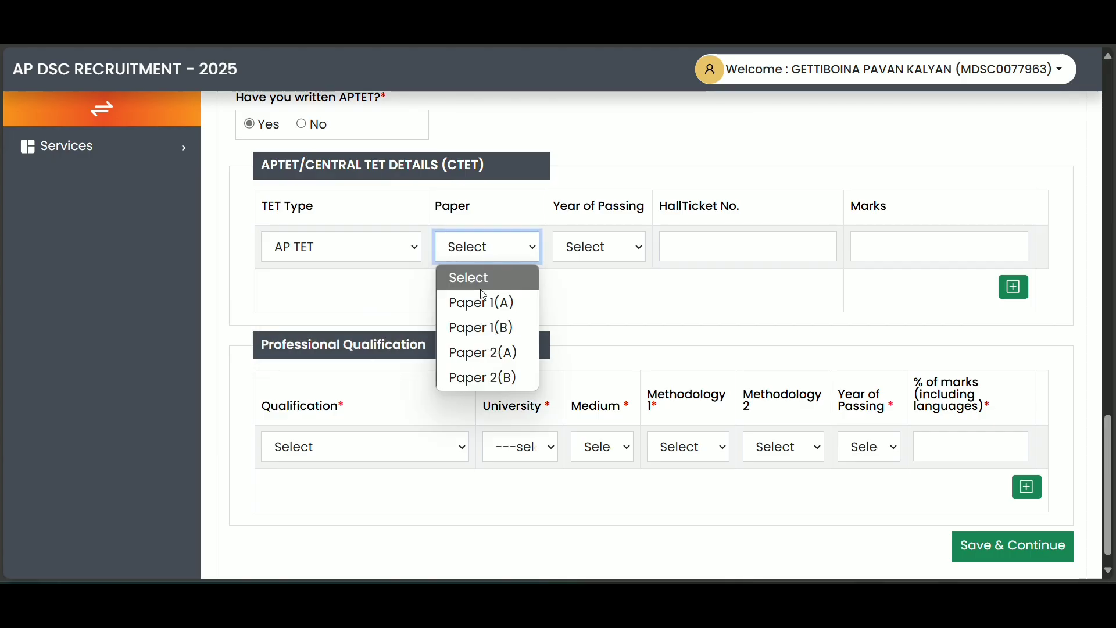
left_click(507, 314)
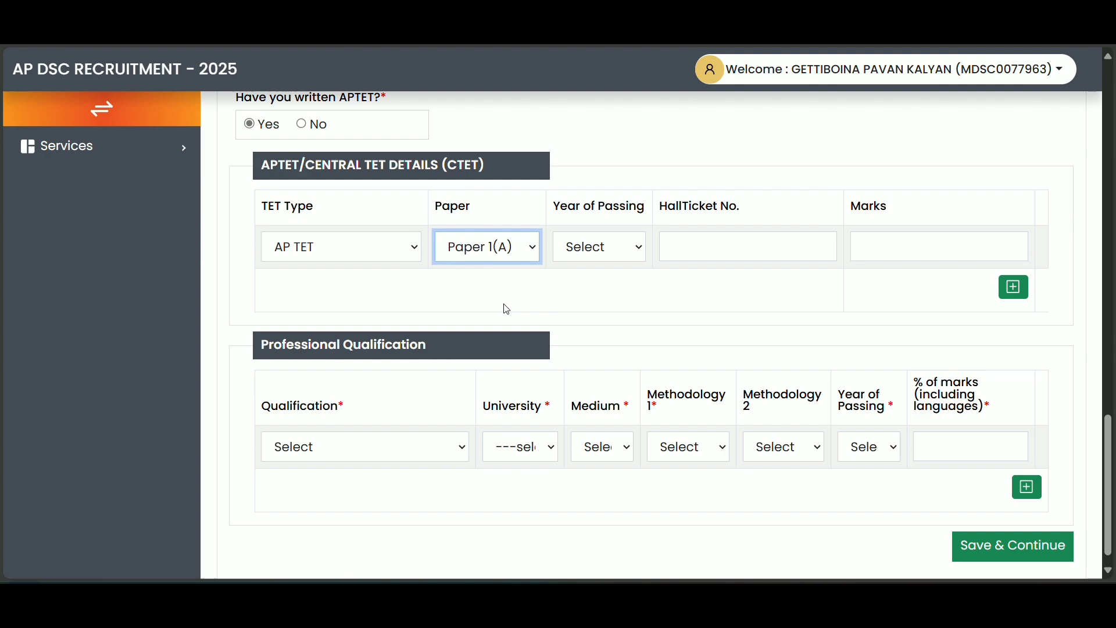
left_click(594, 254)
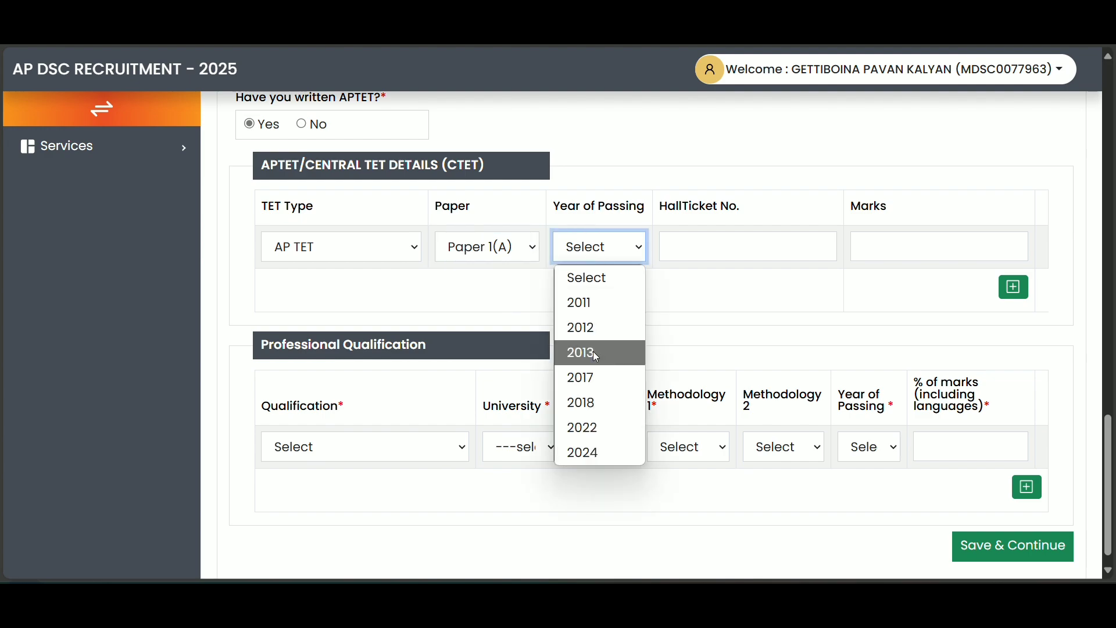
left_click(584, 452)
left_click(702, 246)
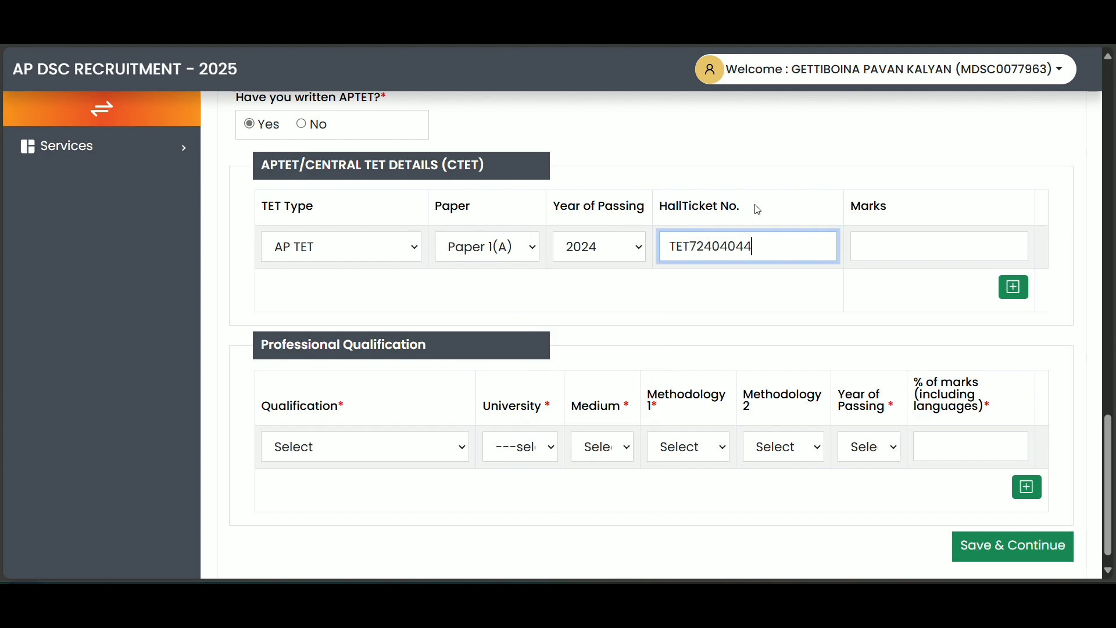
Bring up the degree course choices in the qualification section
scroll(396, 238, "up", 6)
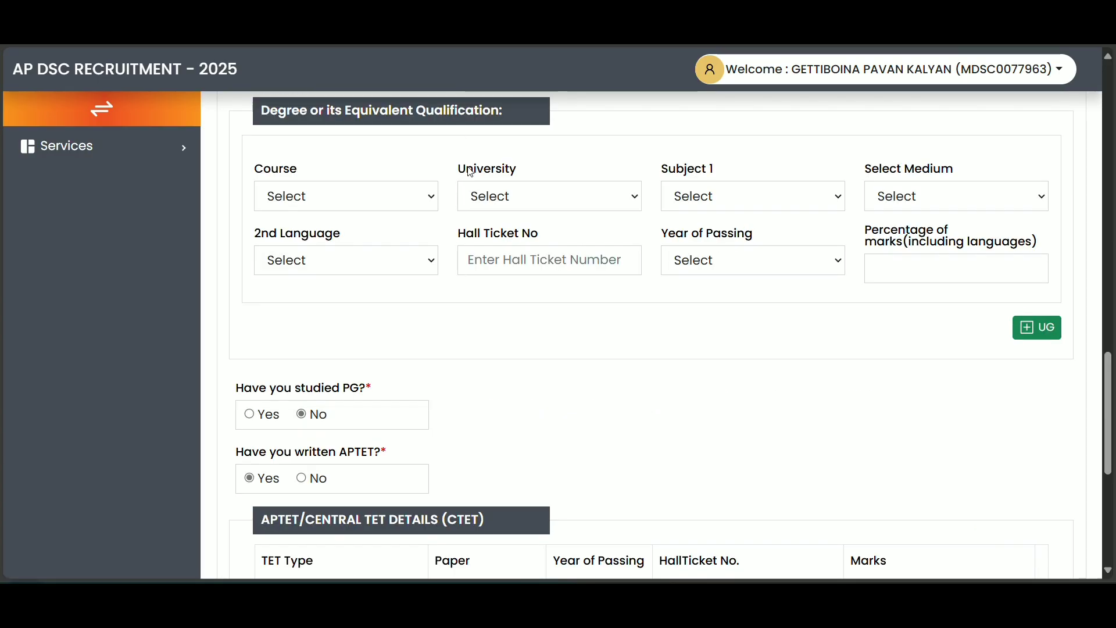
left_click(423, 196)
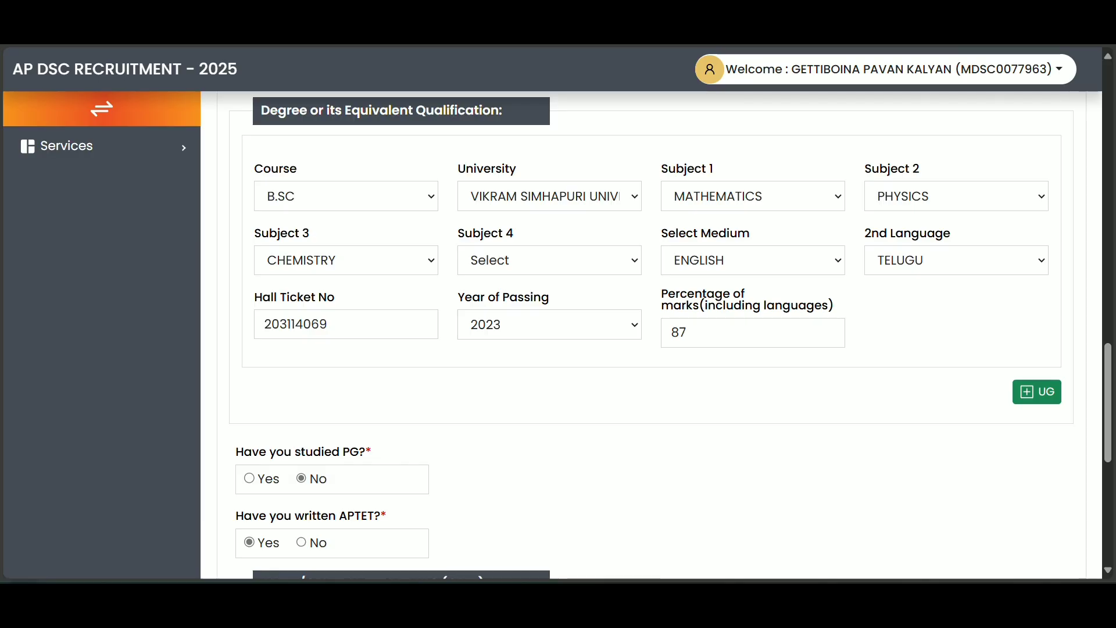
scroll(657, 334, "down", 8)
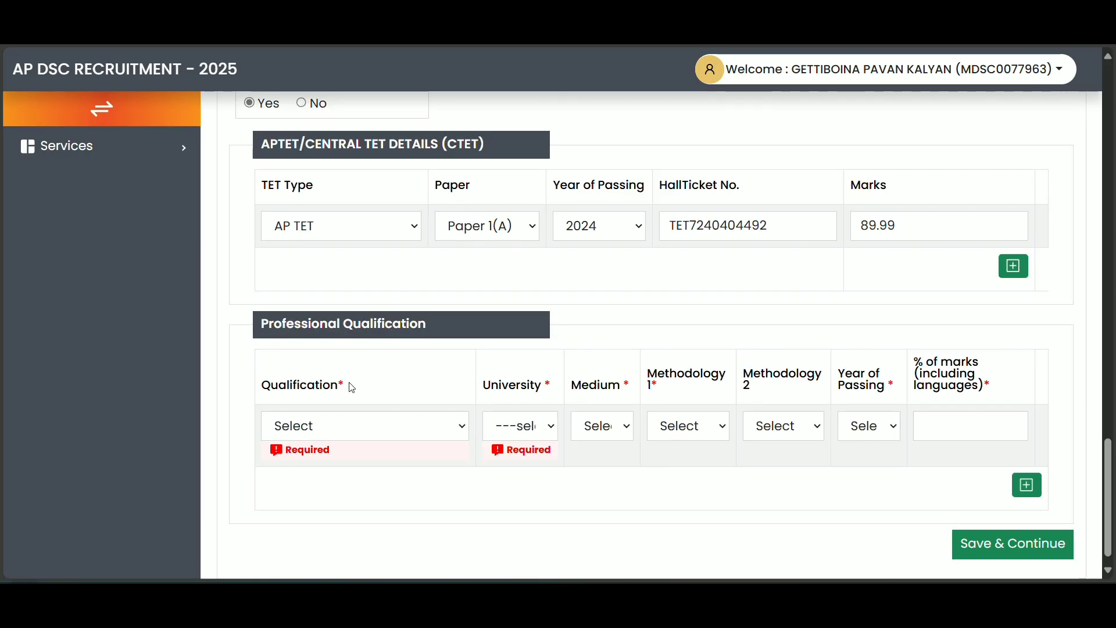
Set the Professional Qualification row to D.EL.ED. with NO SUBJECT as methodology 1
left_click(394, 429)
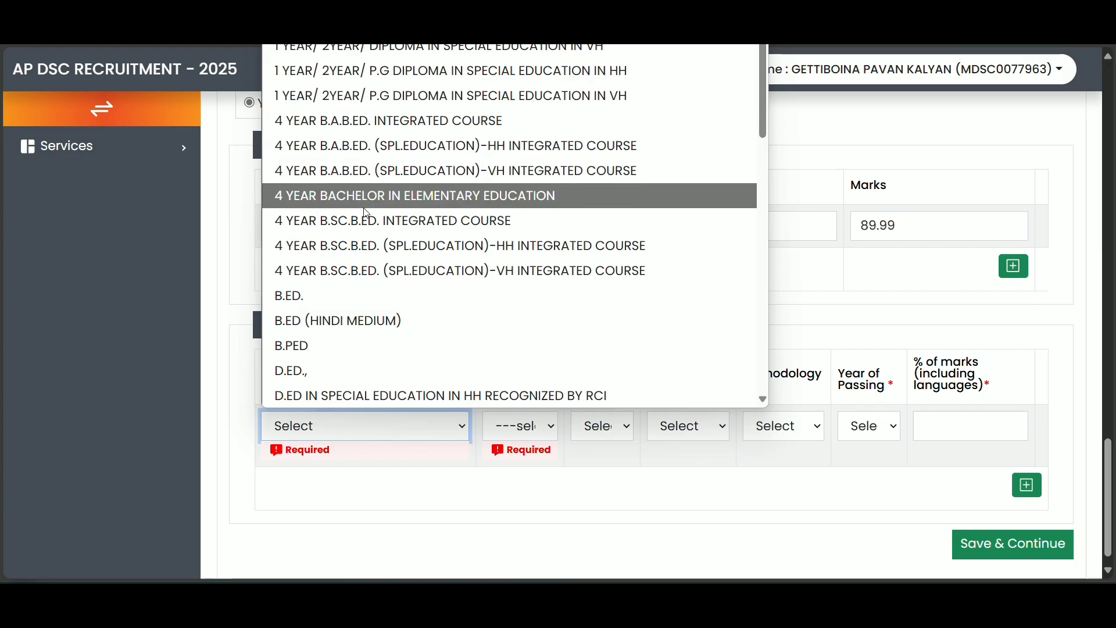
scroll(400, 215, "down", 1)
scroll(400, 216, "down", 3)
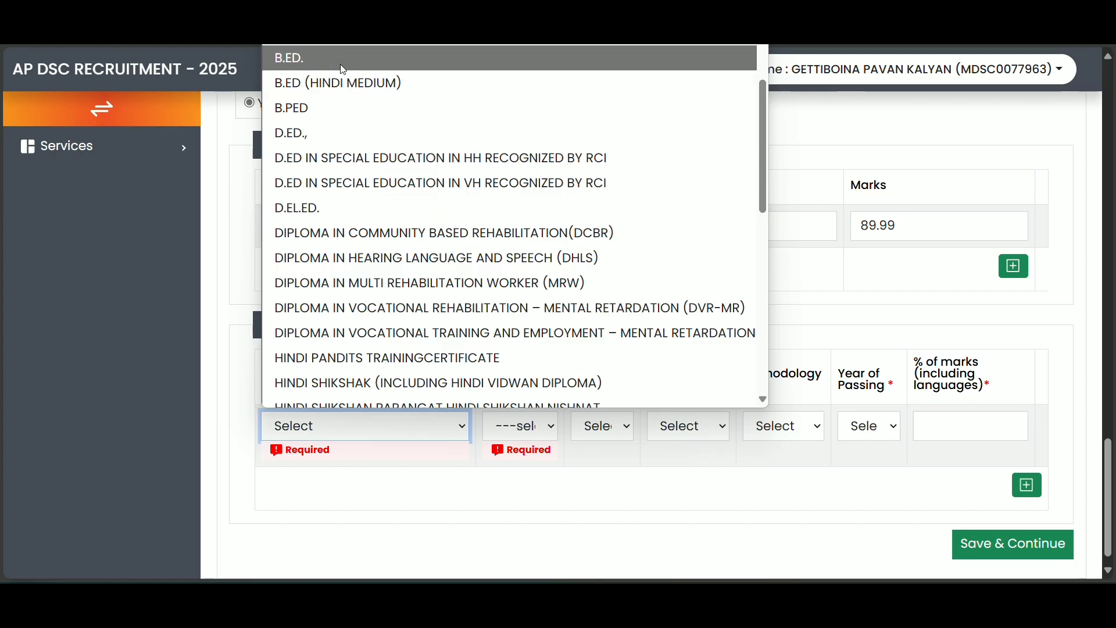
left_click(340, 208)
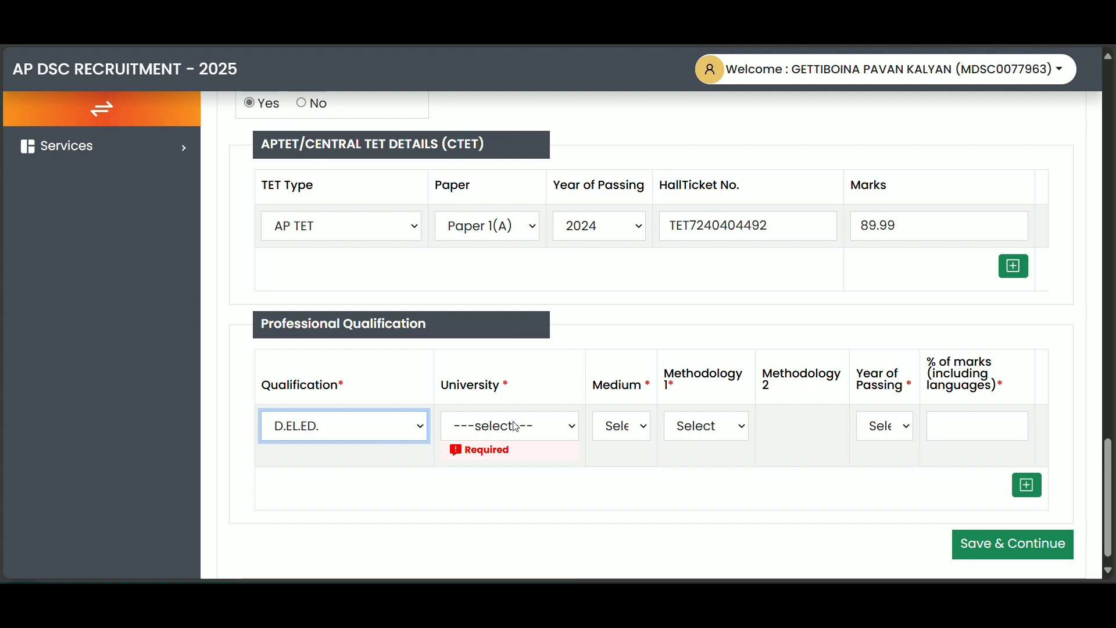
left_click(516, 427)
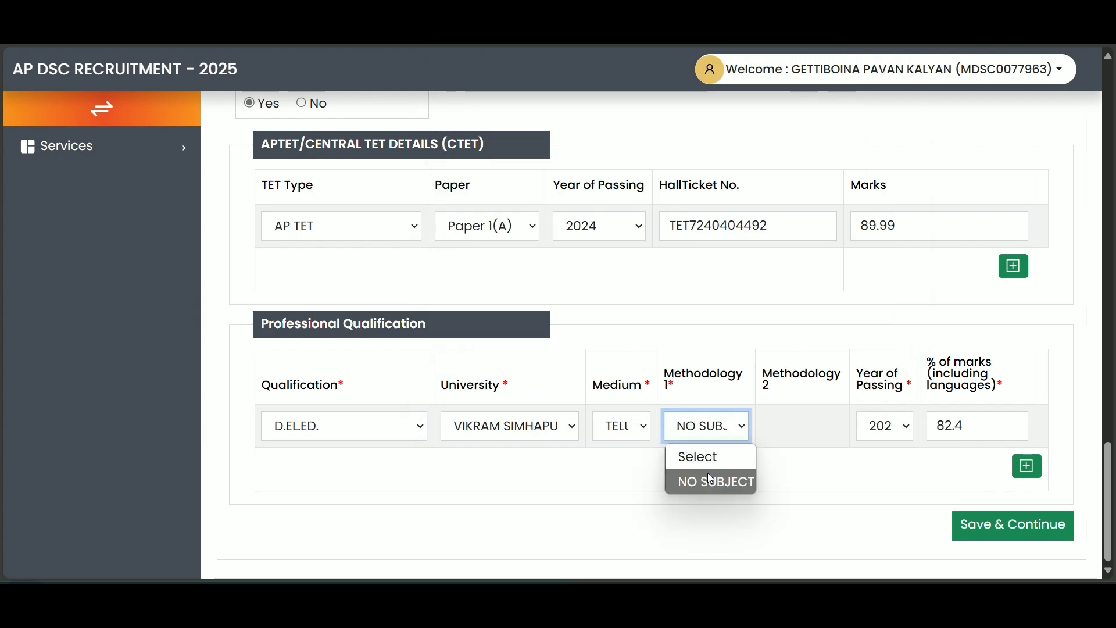
left_click(718, 480)
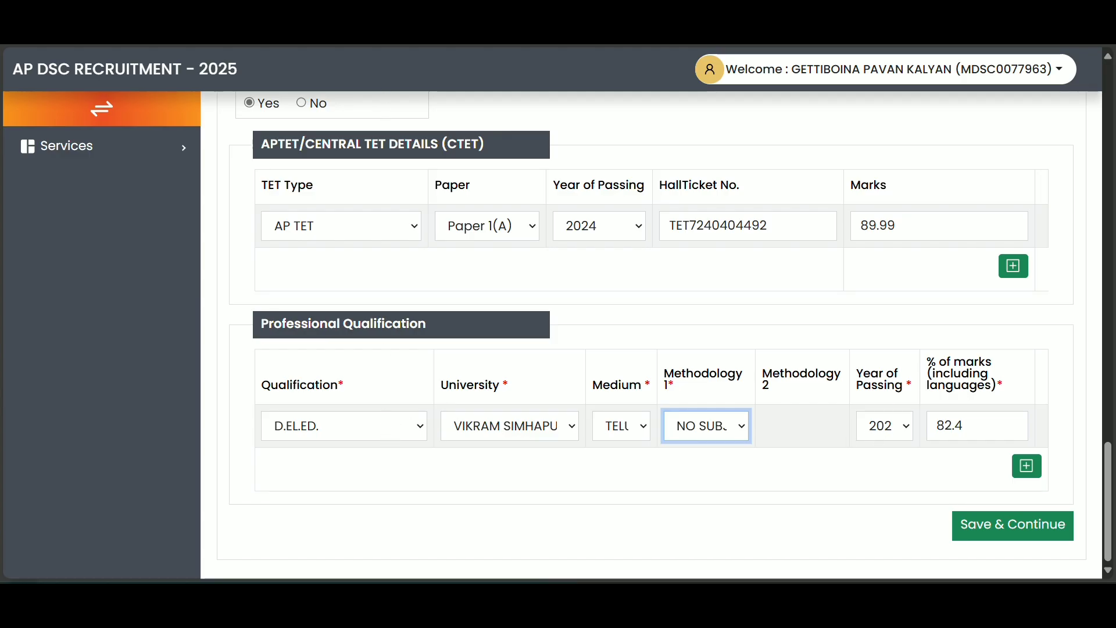
scroll(581, 314, "up", 7)
scroll(588, 356, "down", 7)
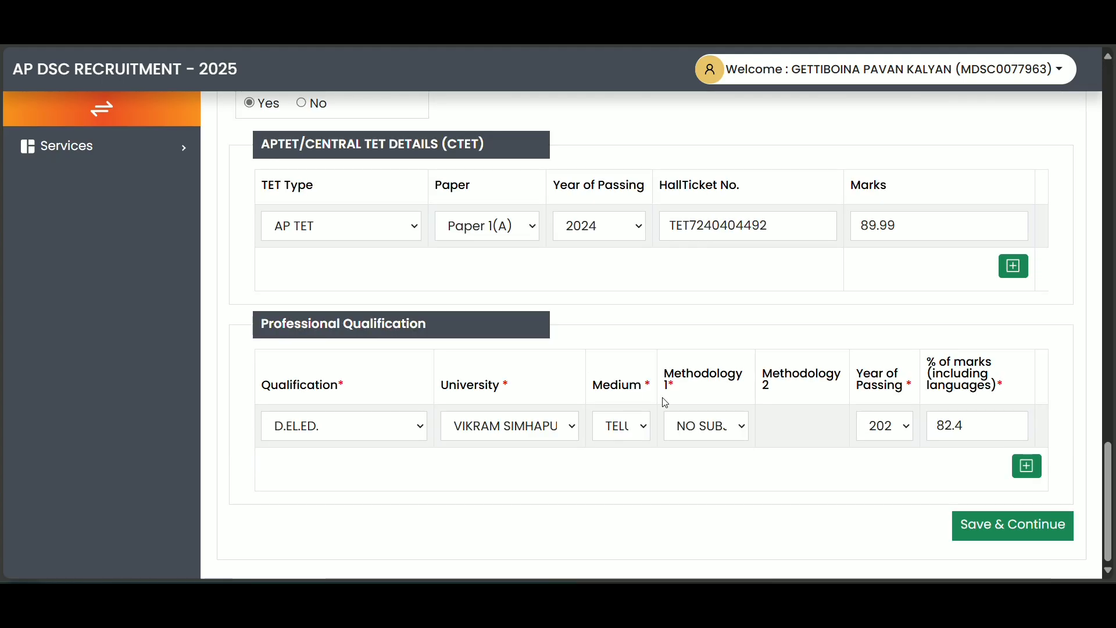
Save the qualification details, proceed to confirm, and expand the Services list
left_click(1001, 526)
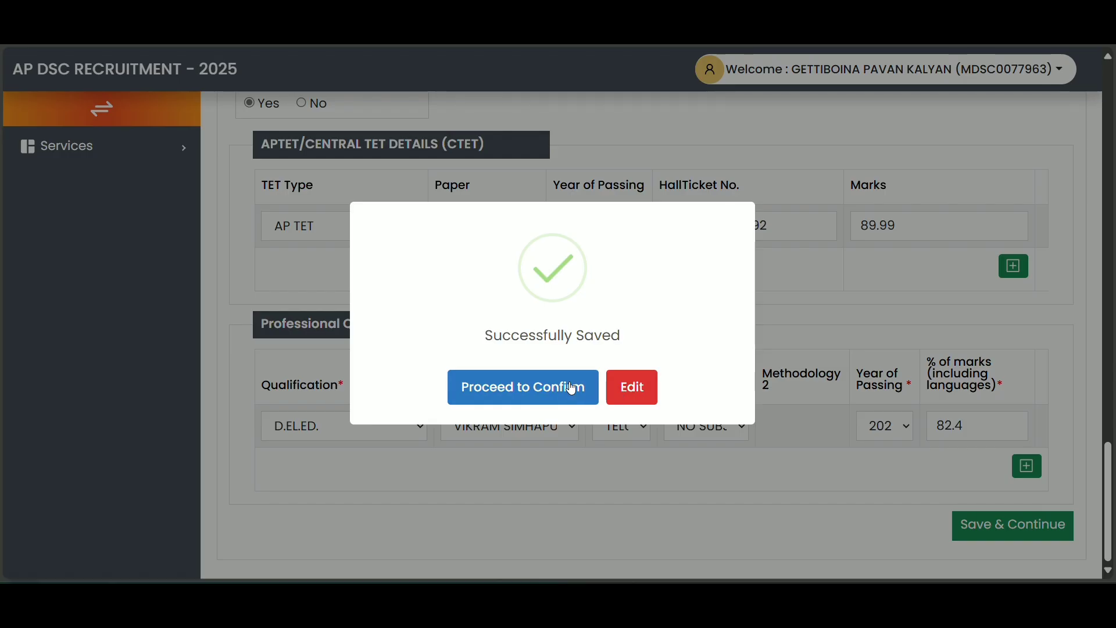
left_click(531, 388)
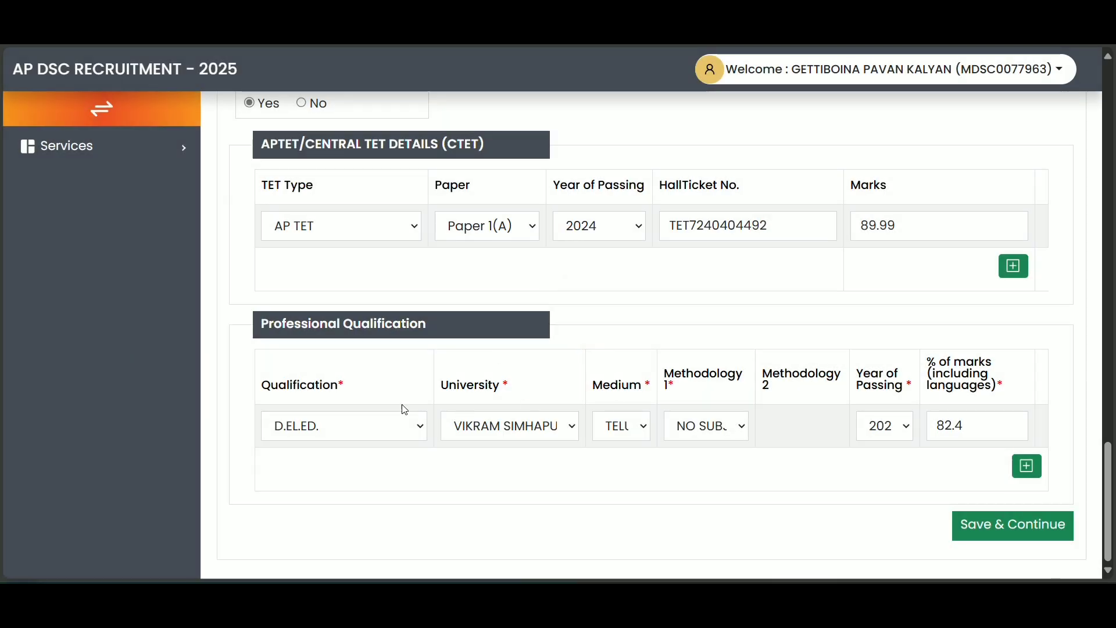
left_click(92, 156)
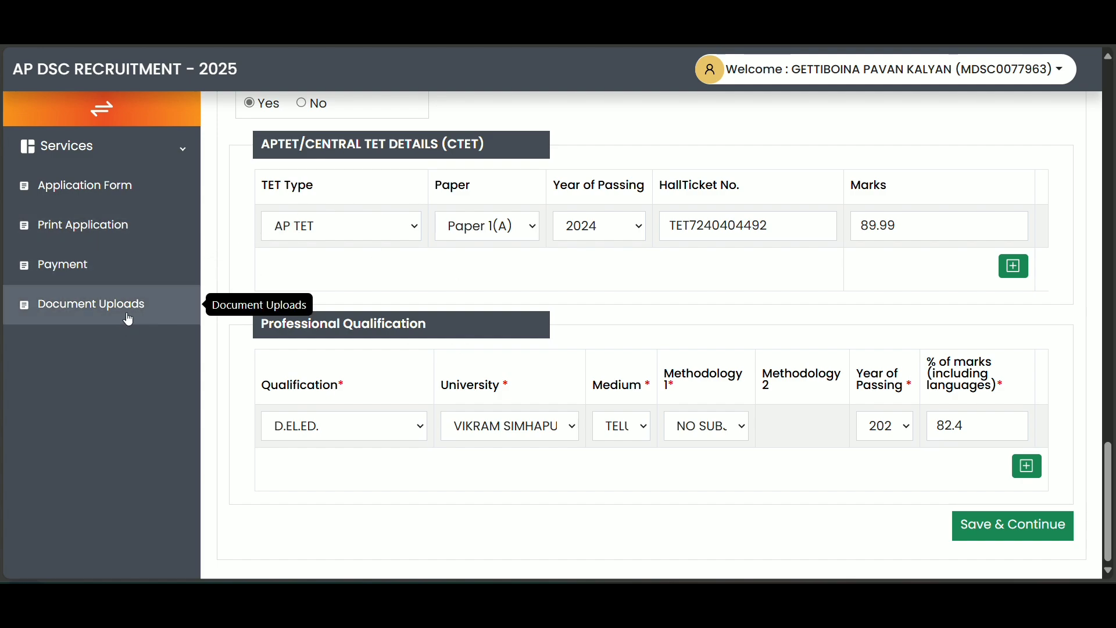
scroll(686, 331, "up", 10)
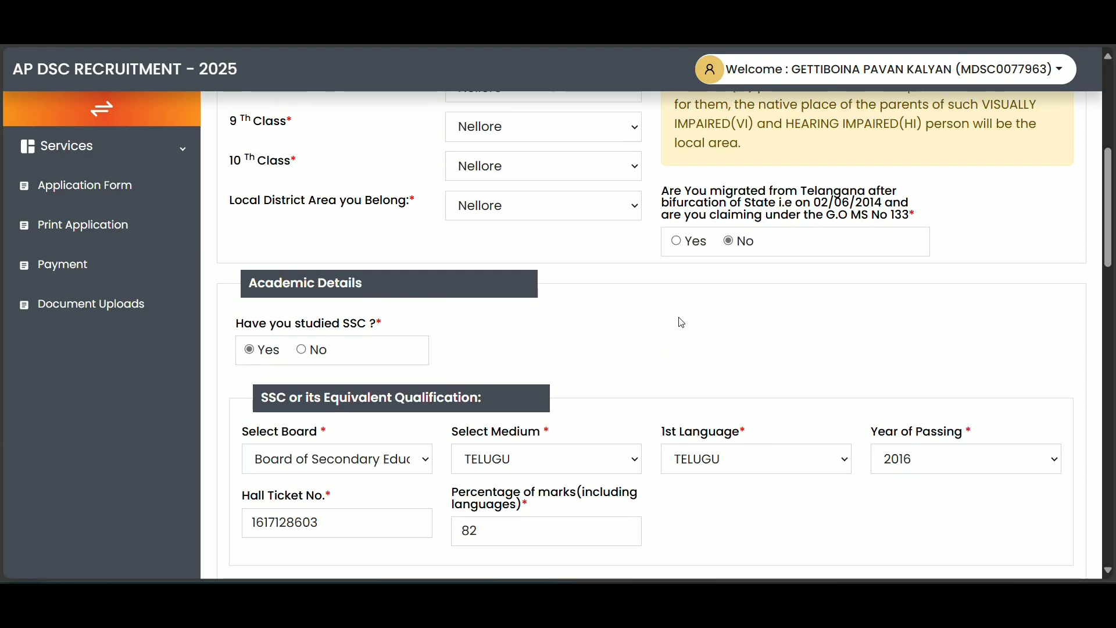
scroll(681, 320, "up", 5)
In the application preview, mark the APTET details Verified & Correct, then confirm, save and submit
left_click(1056, 70)
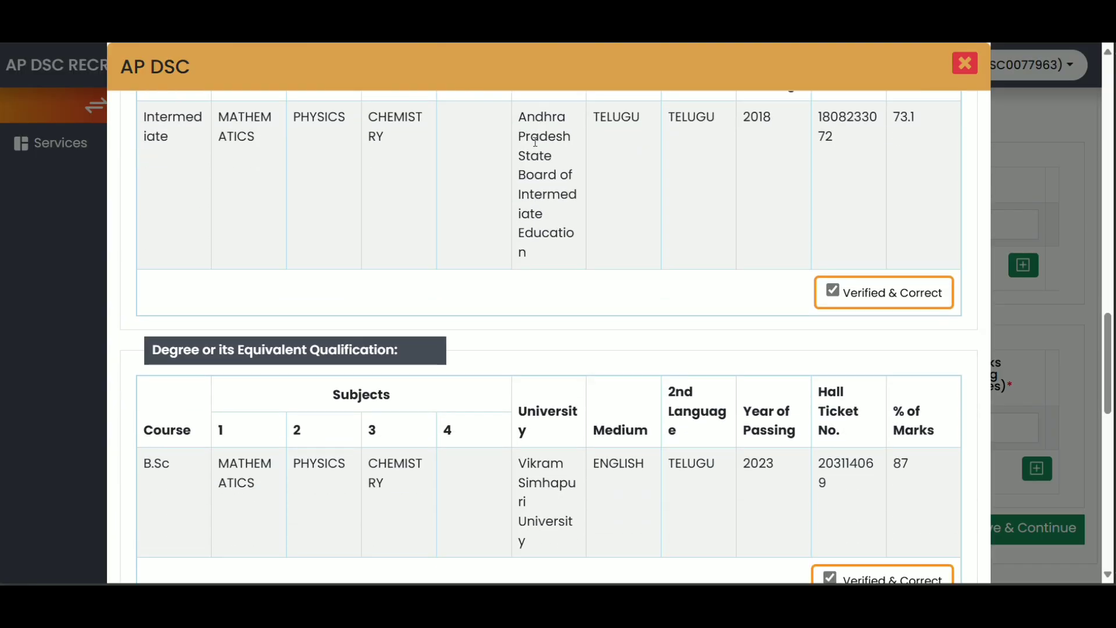
scroll(533, 138, "up", 3)
scroll(849, 371, "down", 4)
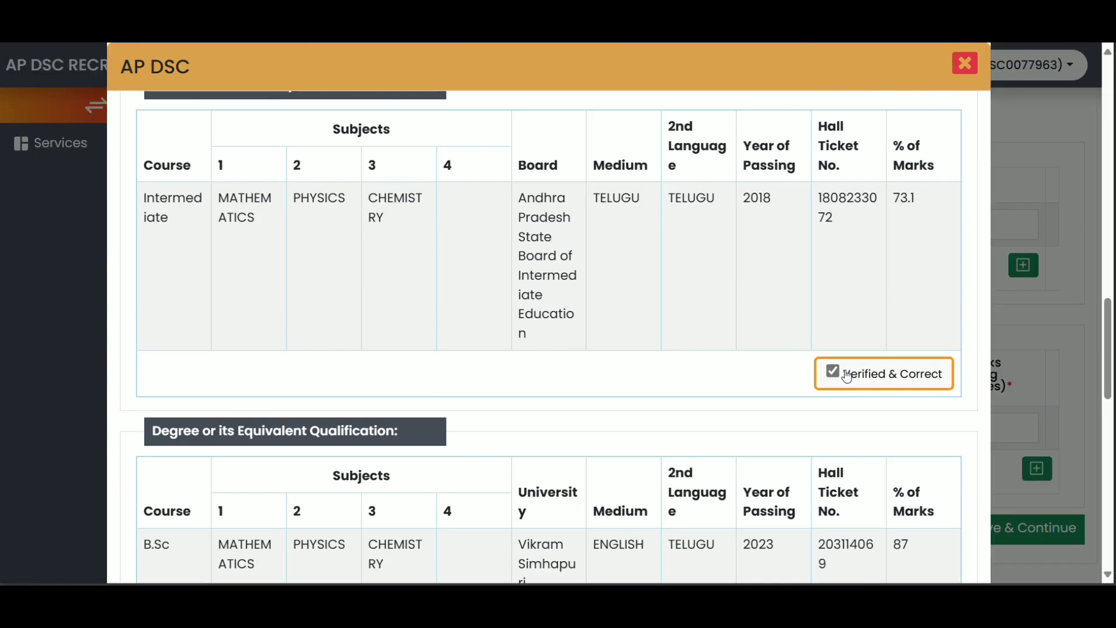
scroll(833, 401, "down", 8)
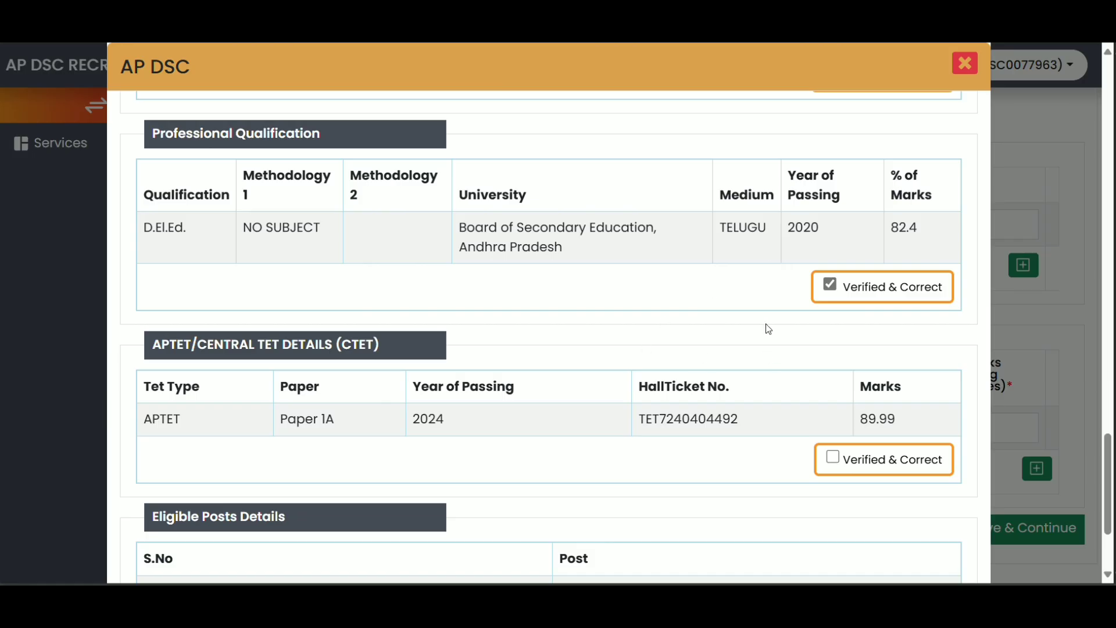
scroll(549, 326, "down", 3)
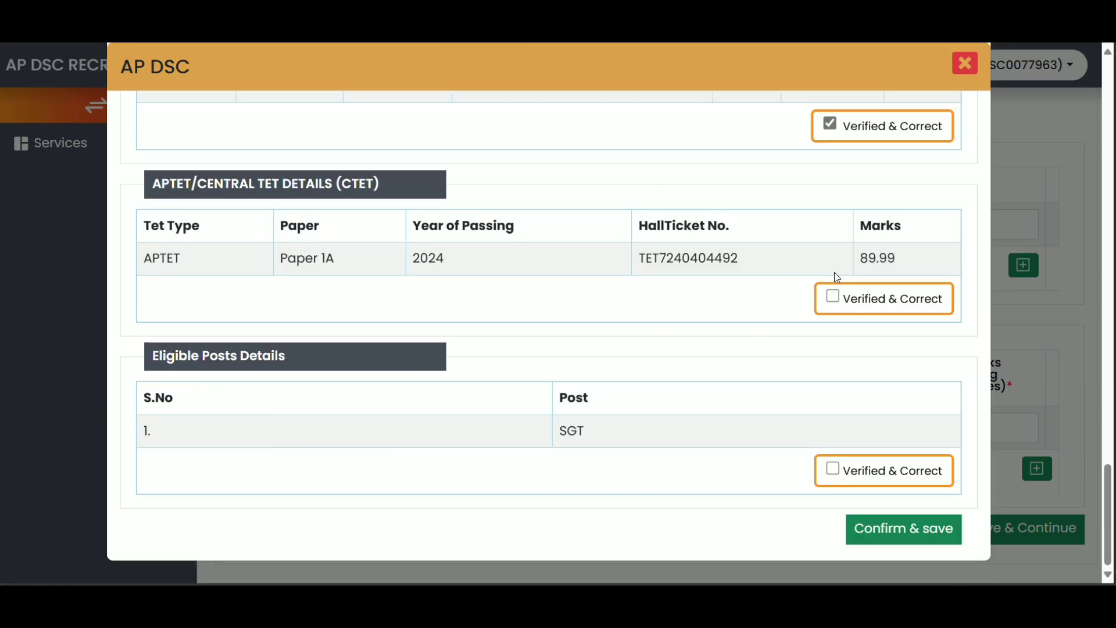
left_click(858, 305)
left_click(901, 530)
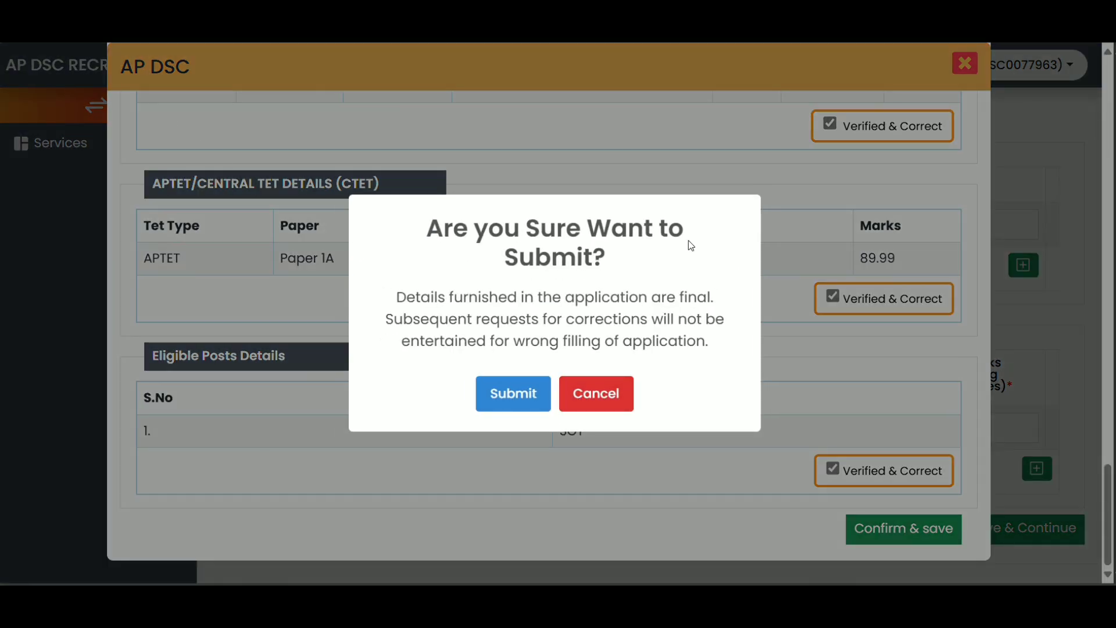
left_click(515, 393)
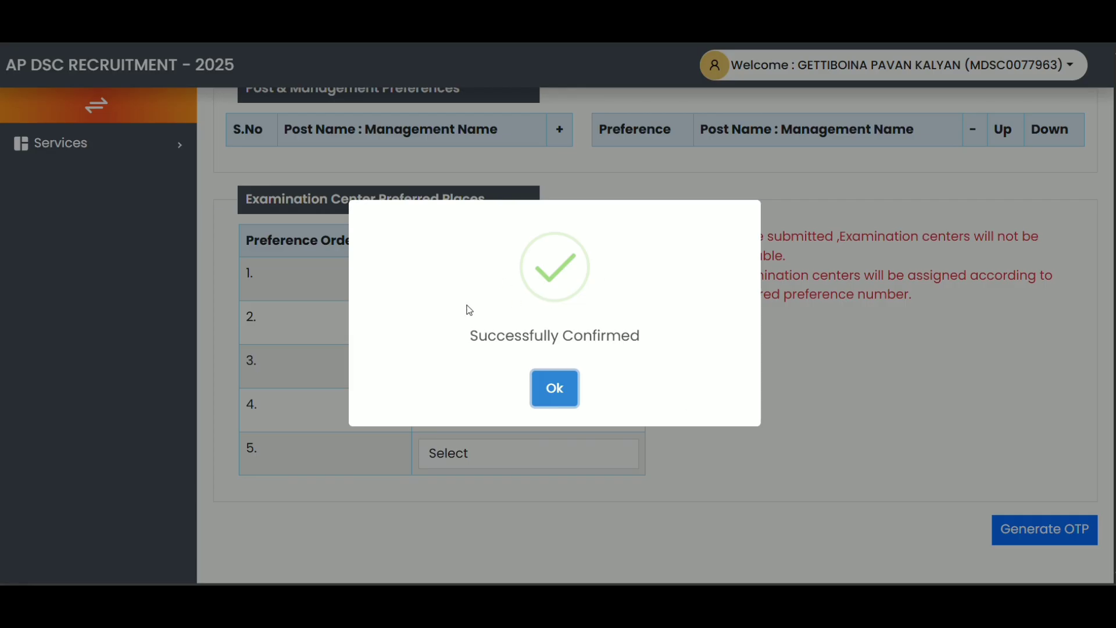
Apply for the SGT post in Kurnool district as non-local, with its 750 Rs. fee
left_click(553, 388)
scroll(638, 301, "up", 2)
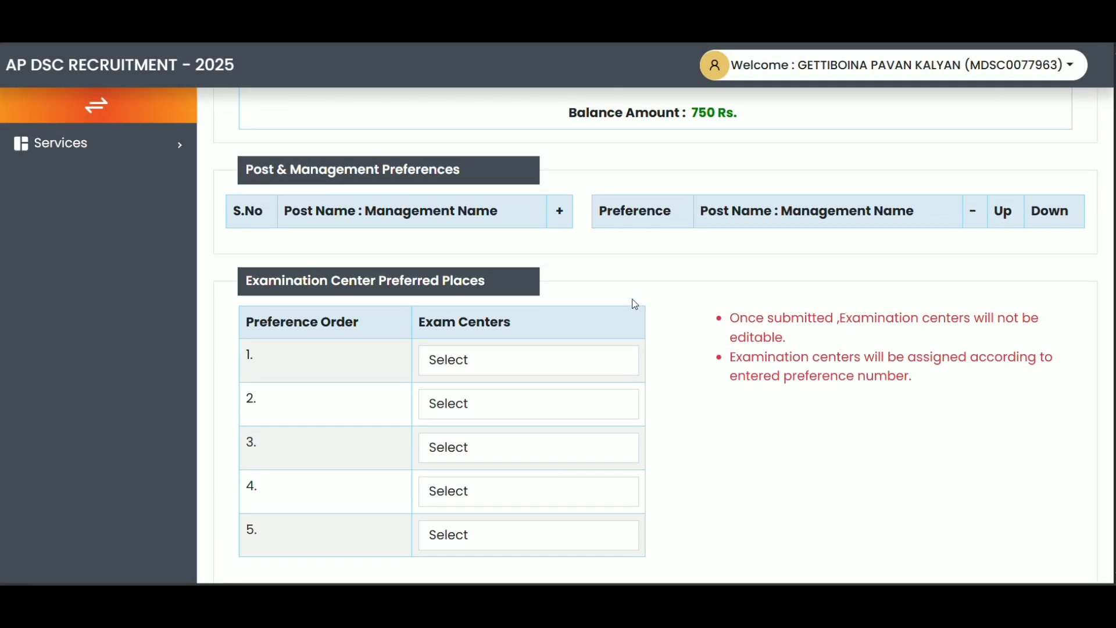
scroll(635, 304, "up", 4)
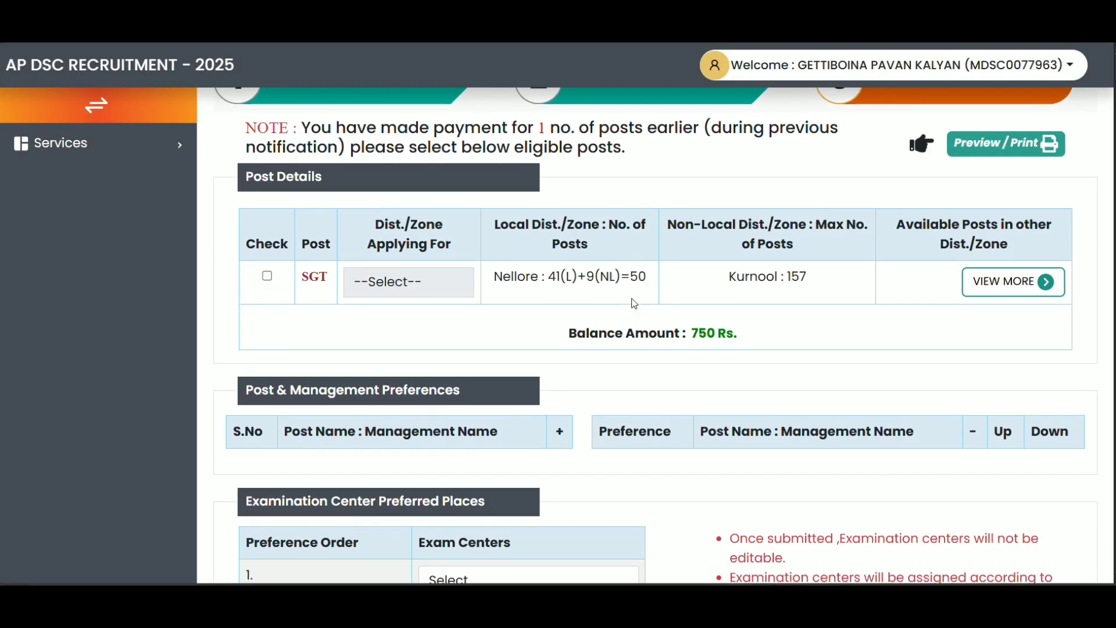
scroll(634, 303, "up", 2)
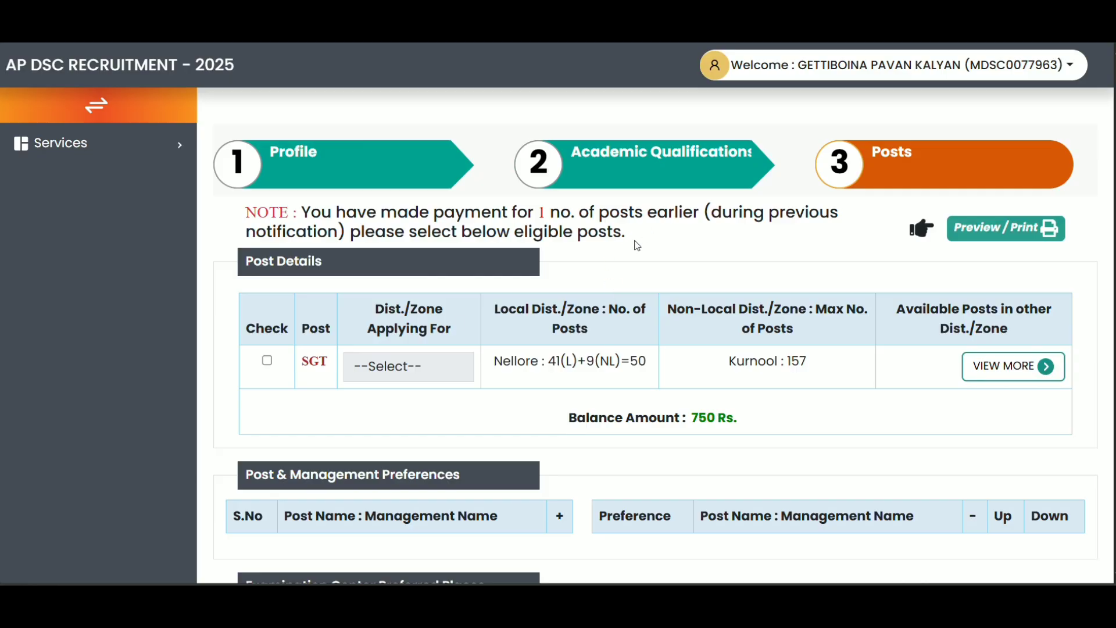
left_click(269, 361)
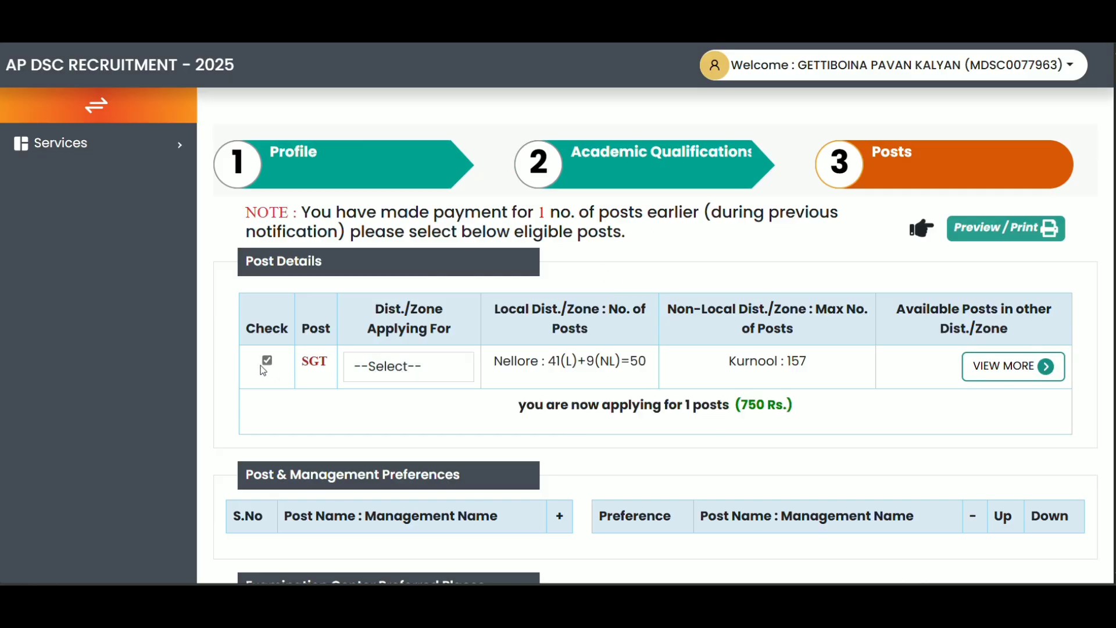
left_click(402, 372)
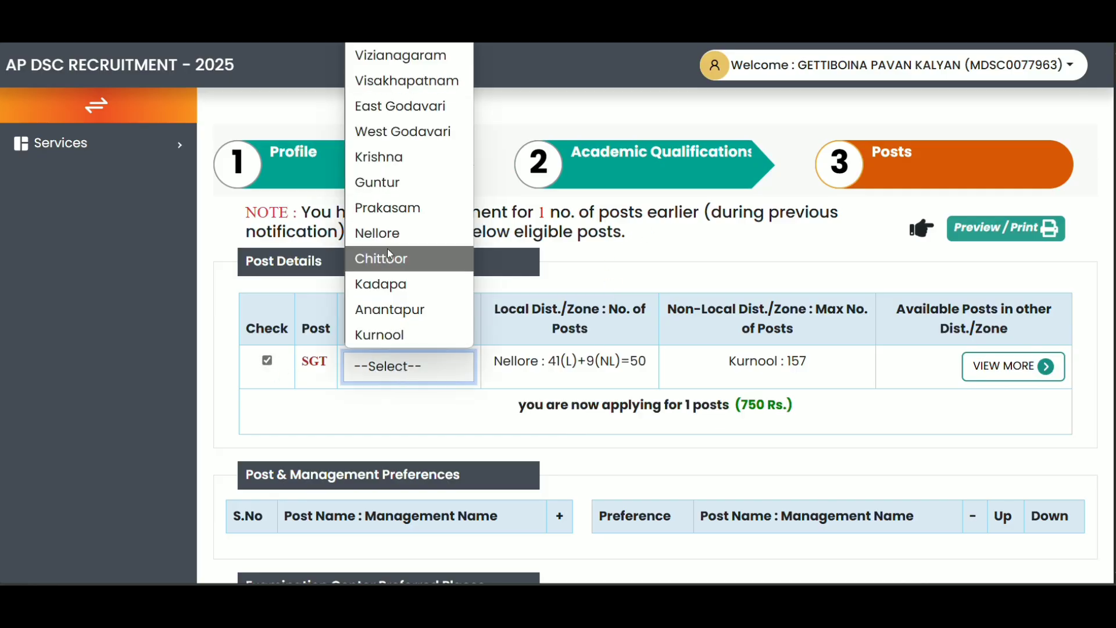
left_click(387, 335)
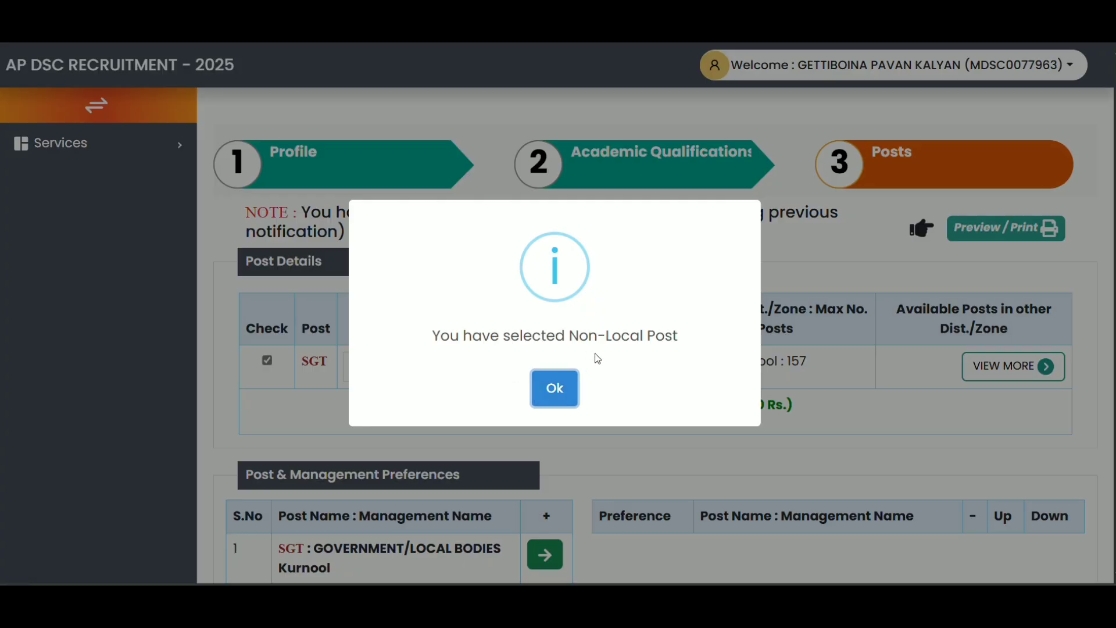
left_click(560, 389)
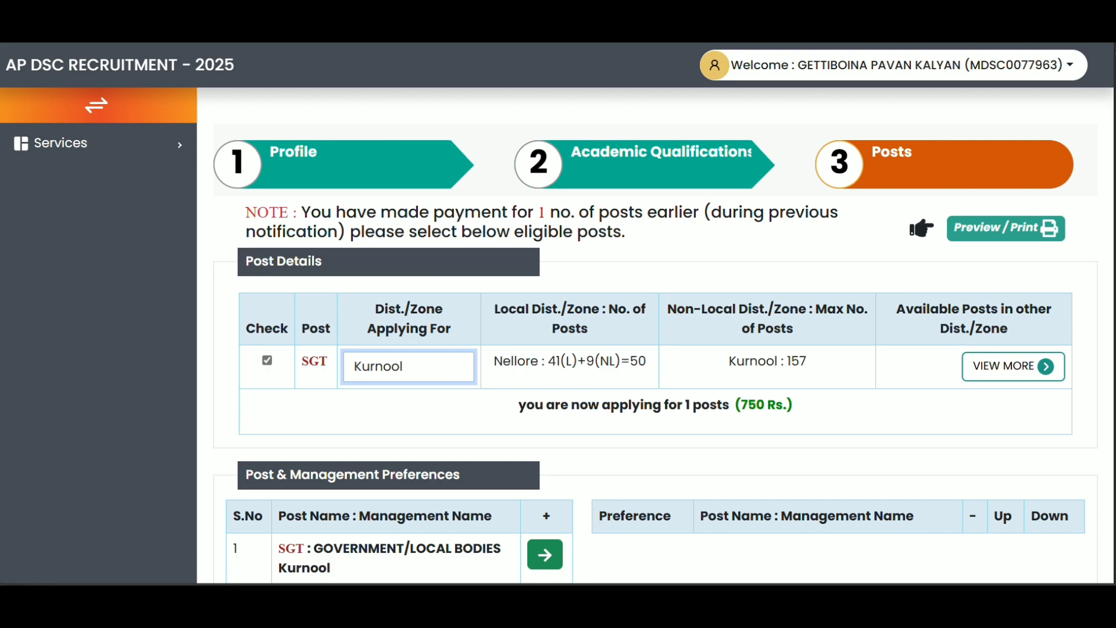
scroll(575, 344, "down", 1)
left_click_drag(741, 323, 794, 326)
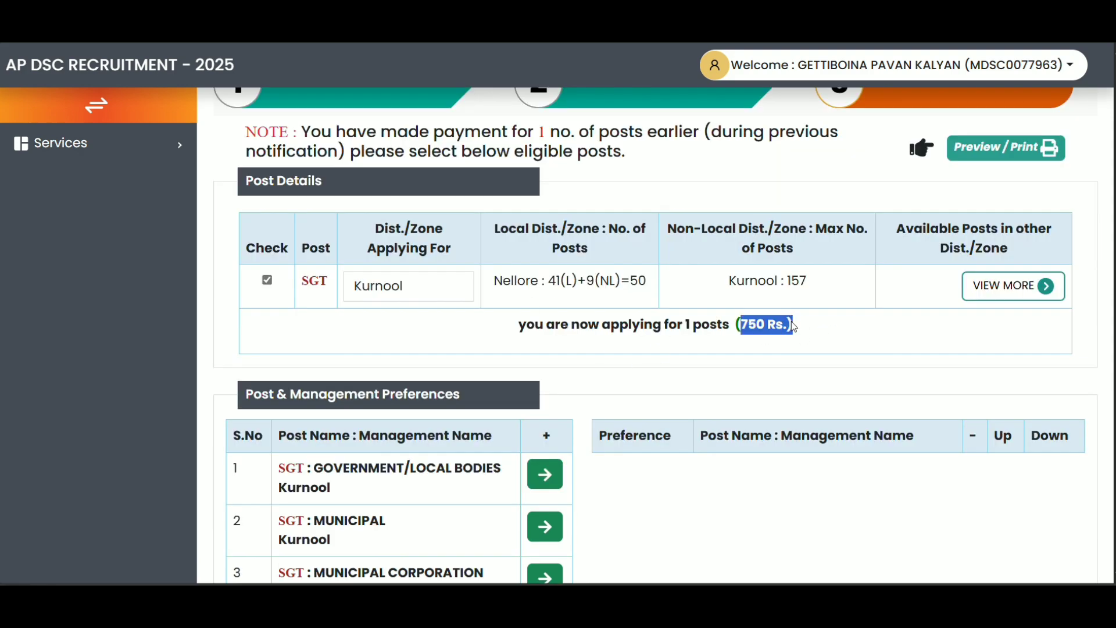
Rank SGT GOVERNMENT/LOCAL BODIES, MUNICIPAL and MUNICIPAL CORPORATION as preferences 1, 2 and 3
scroll(661, 351, "down", 2)
left_click(662, 352)
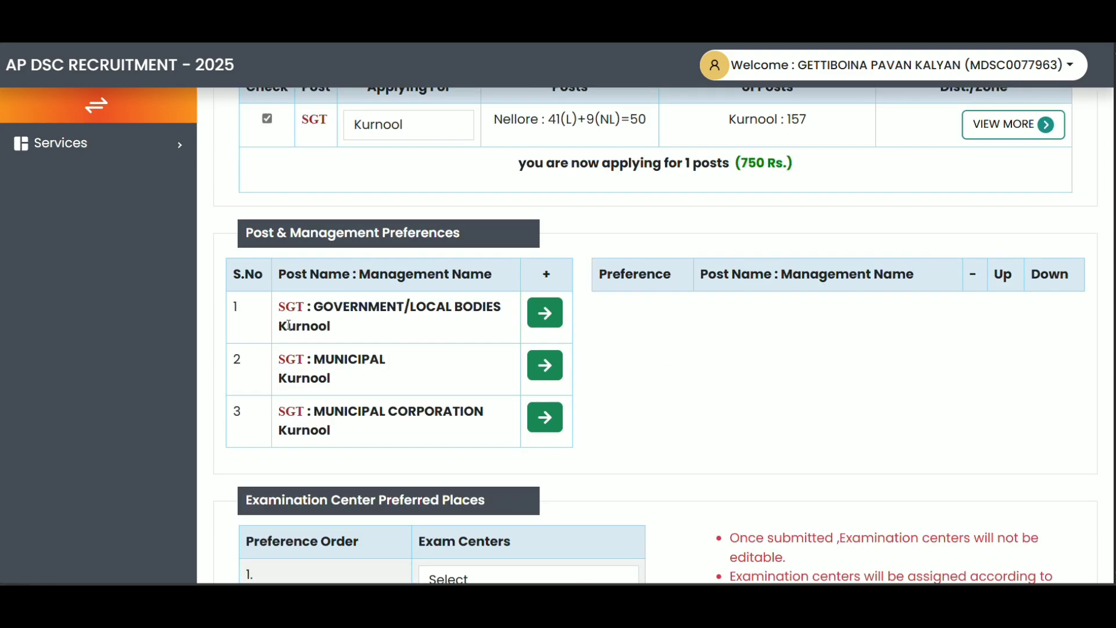
left_click(547, 314)
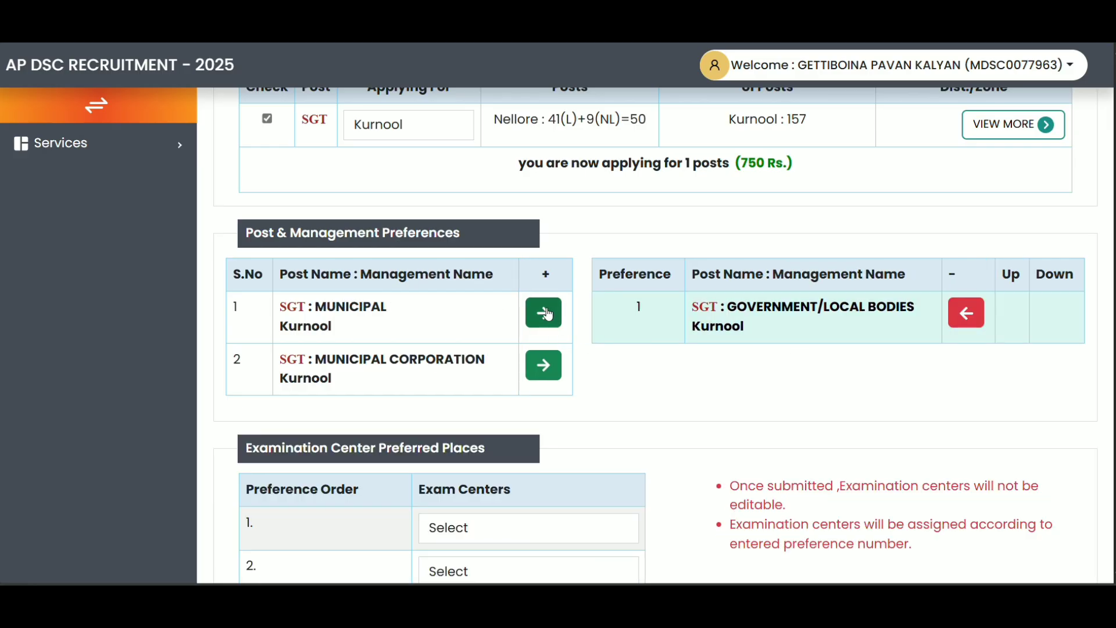
left_click(546, 314)
left_click(546, 314)
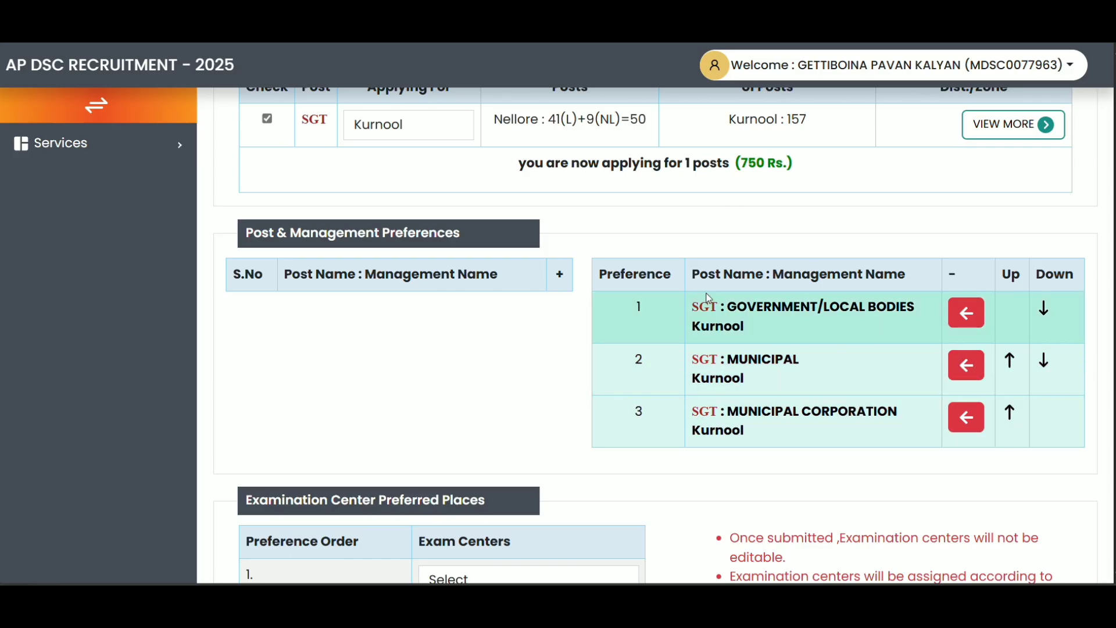
scroll(492, 281, "down", 5)
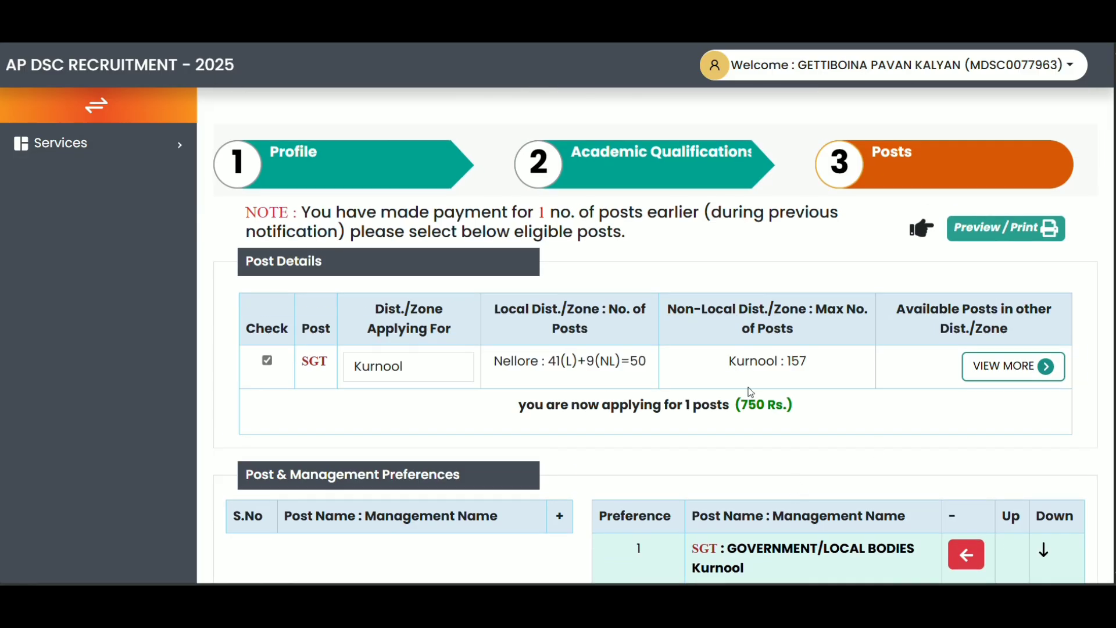
Submit the application for 1 post using the OTP sent to the registered mobile
scroll(750, 392, "down", 7)
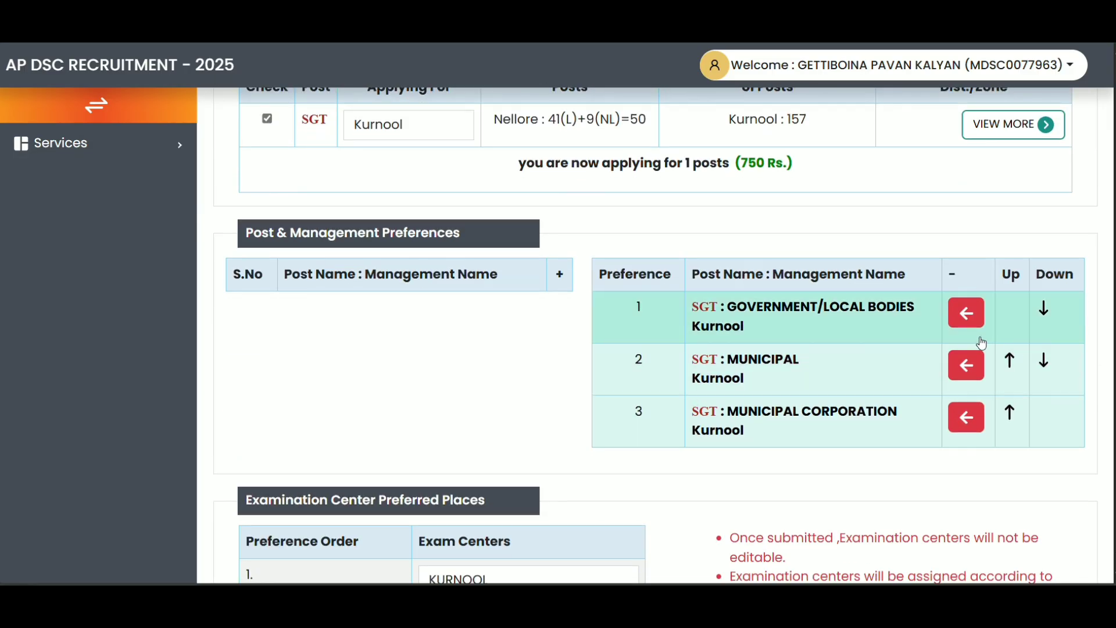
scroll(441, 393, "down", 3)
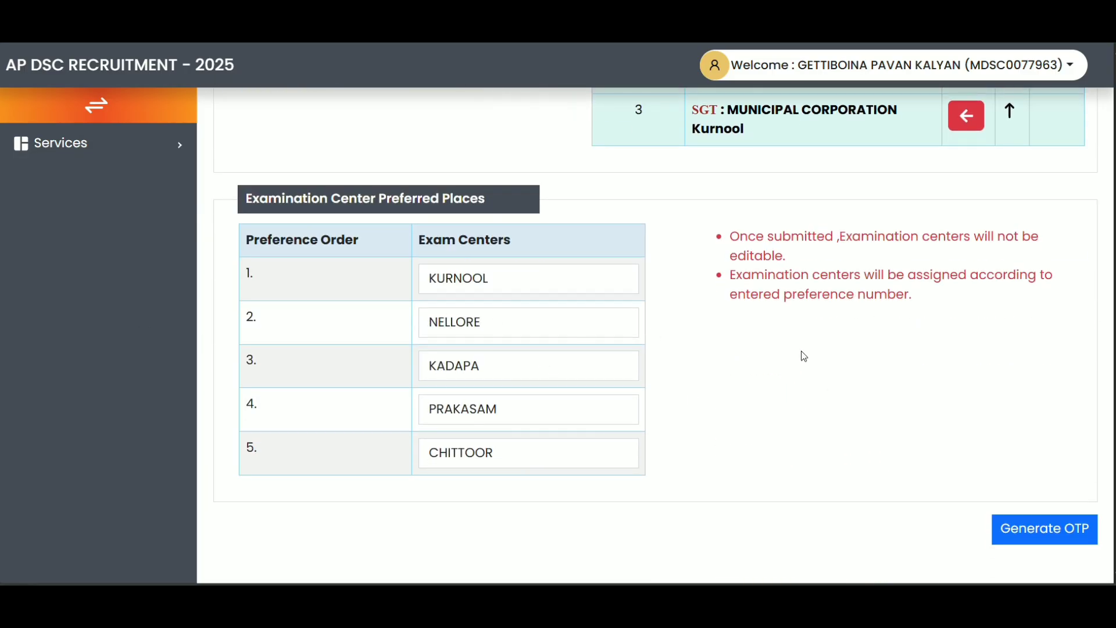
left_click(1031, 529)
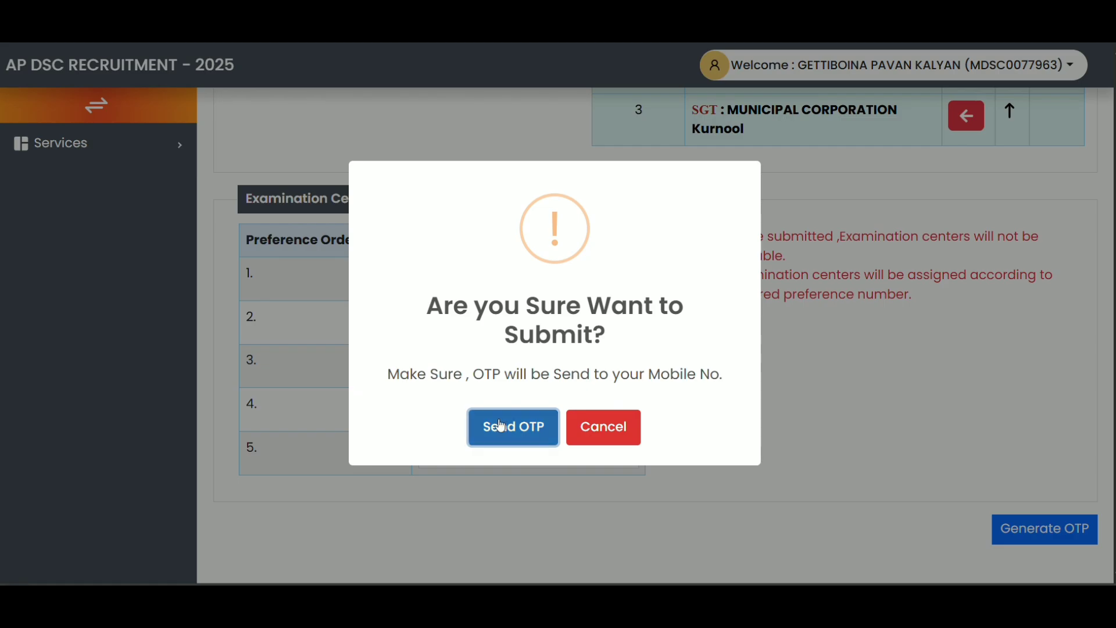
left_click(501, 426)
scroll(842, 484, "down", 1)
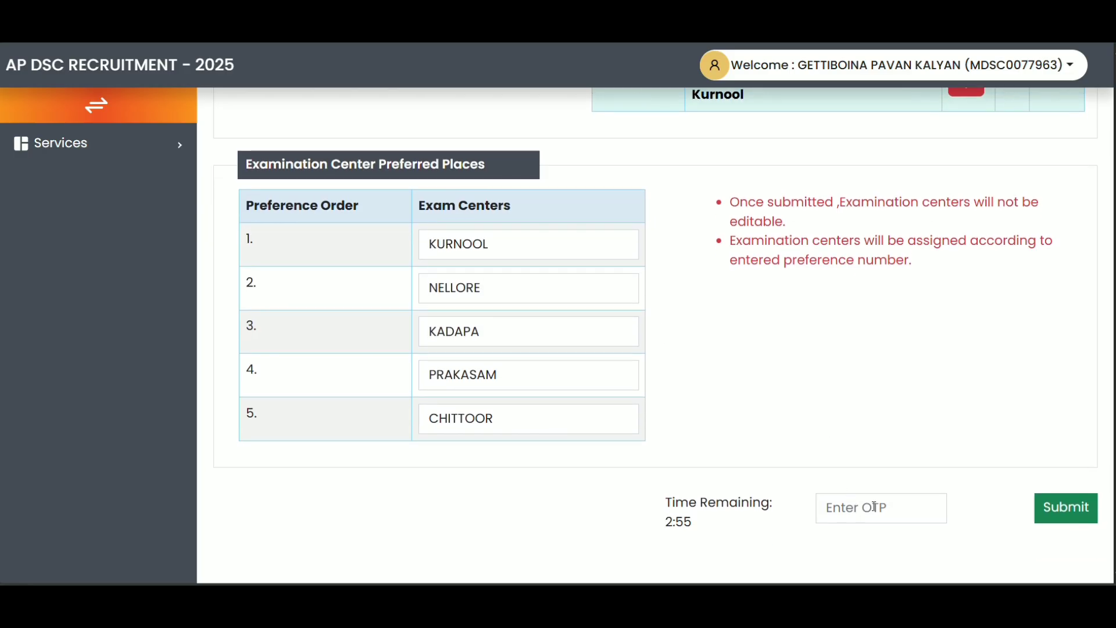
left_click(1063, 511)
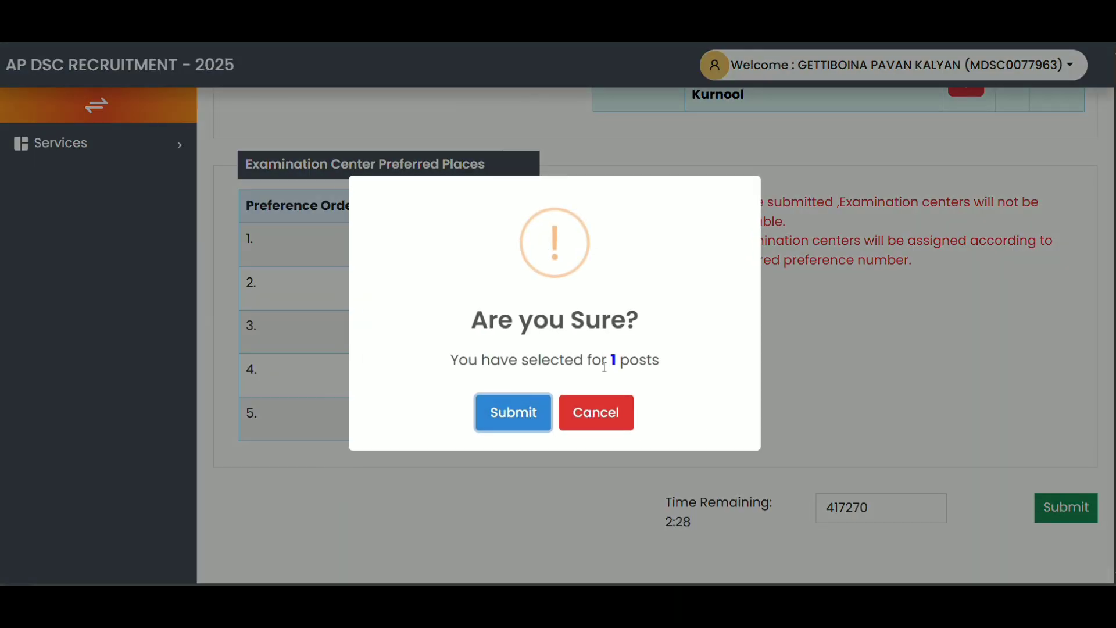
left_click(601, 413)
Go from the success message to the Upload Candidate Documents page
scroll(648, 374, "up", 4)
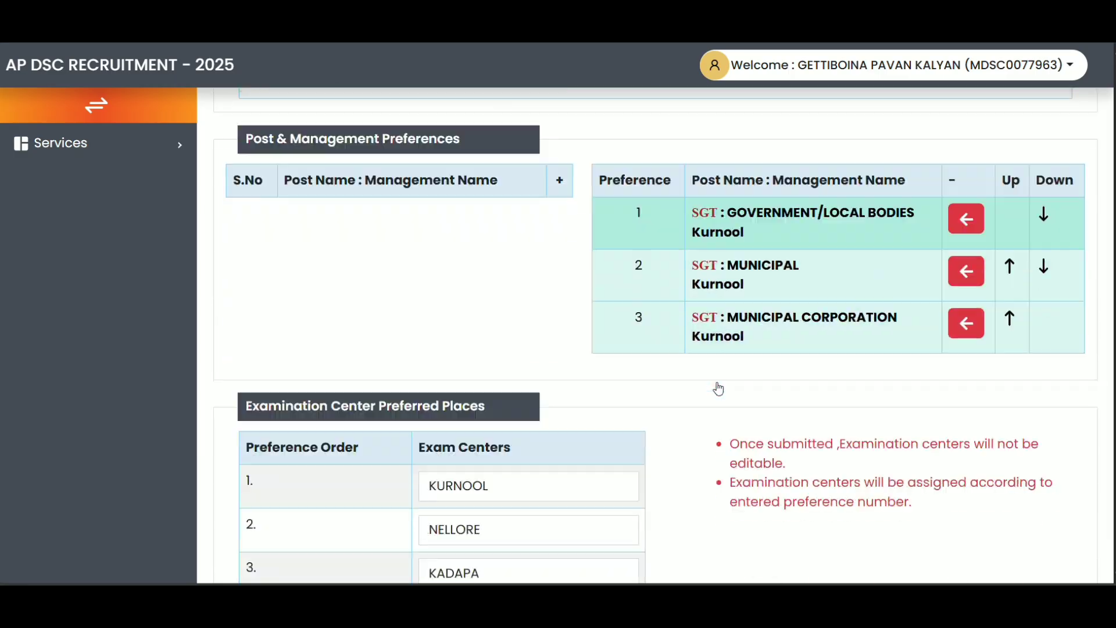
scroll(493, 313, "up", 1)
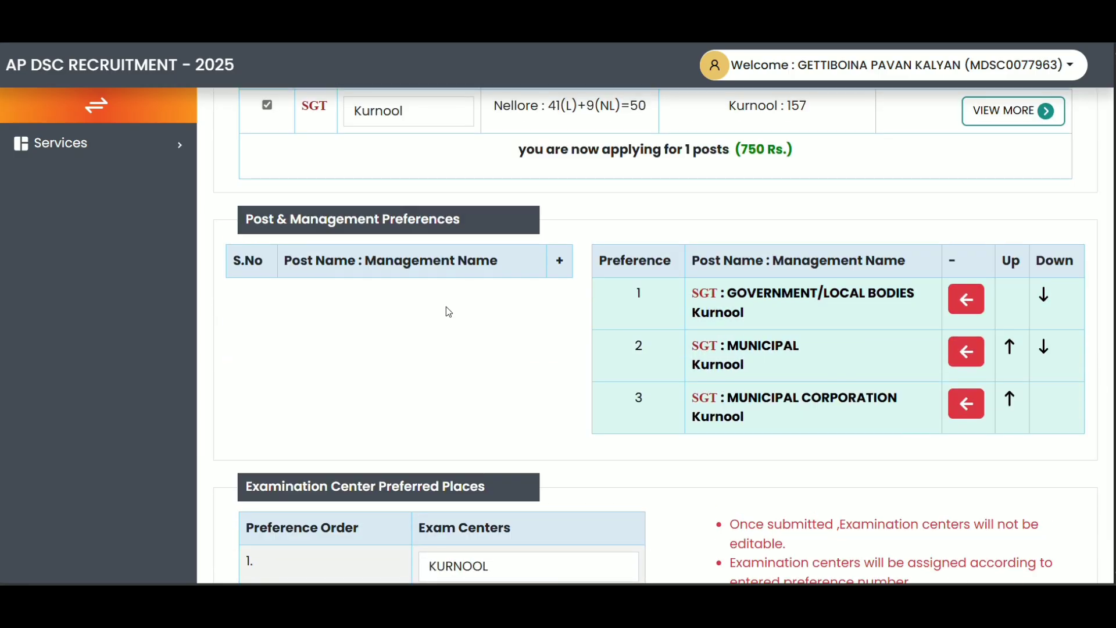
scroll(554, 314, "up", 4)
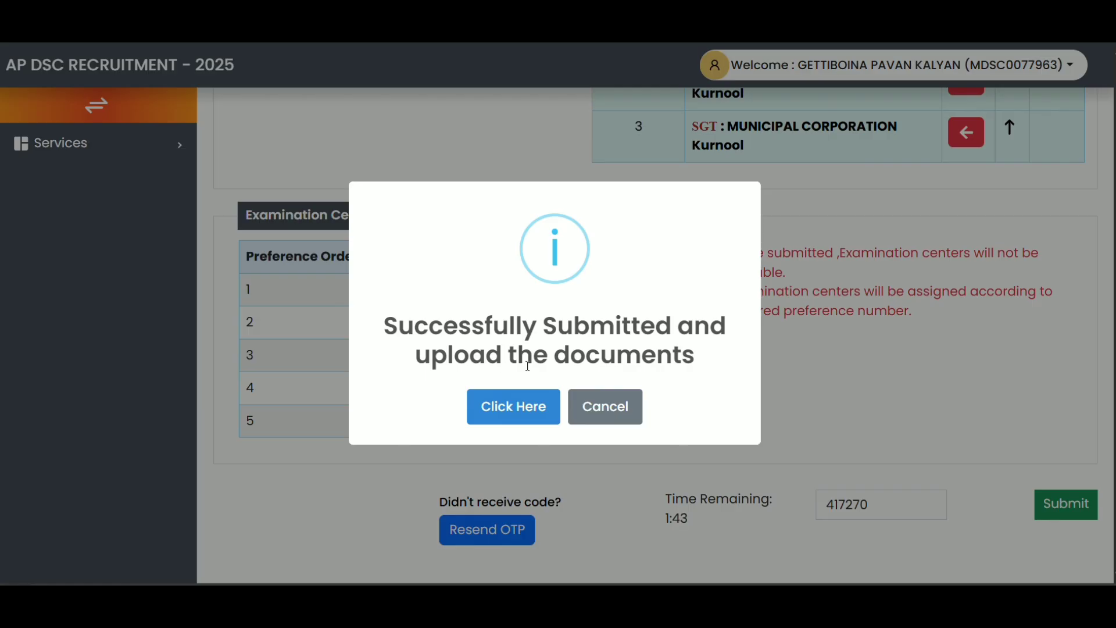
left_click(512, 405)
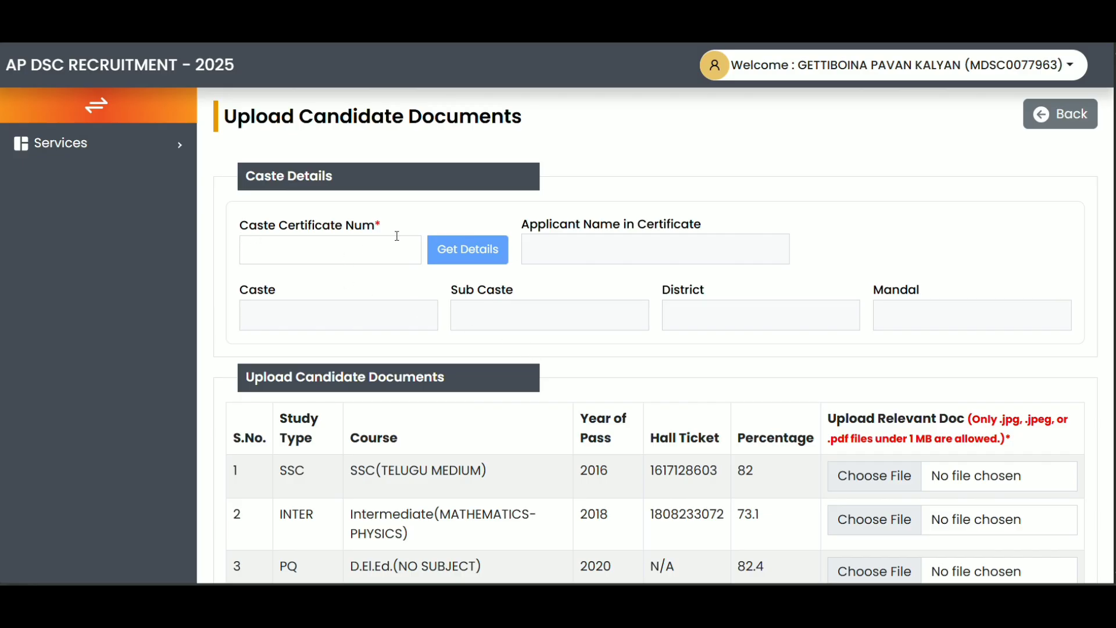
Enter the caste certificate number and fetch the caste details from it
scroll(645, 250, "down", 6)
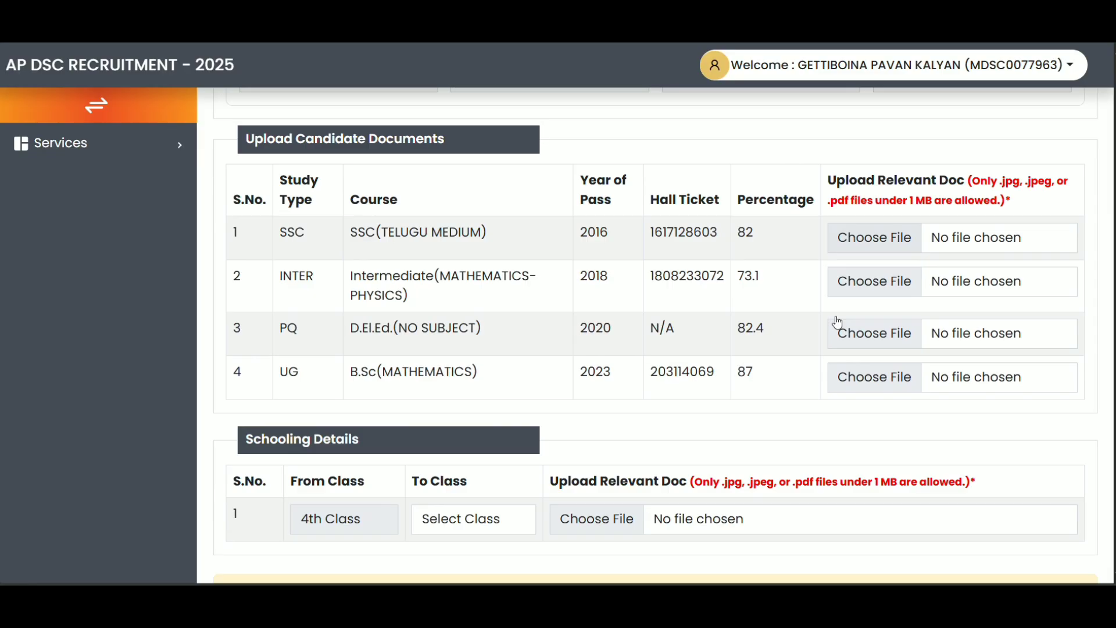
scroll(707, 338, "up", 6)
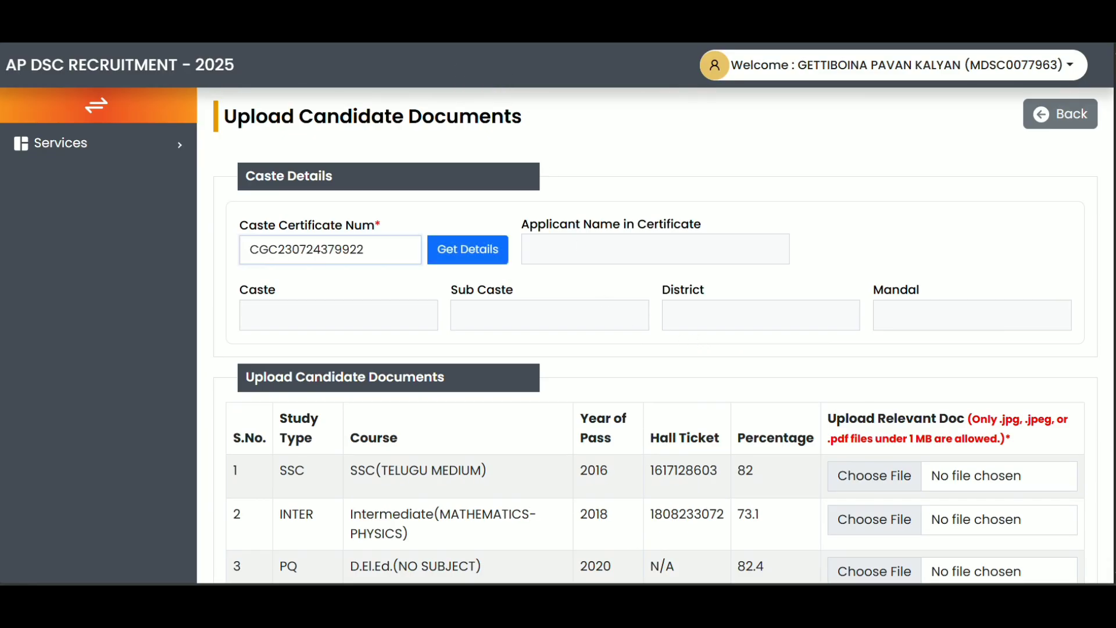
left_click(307, 222)
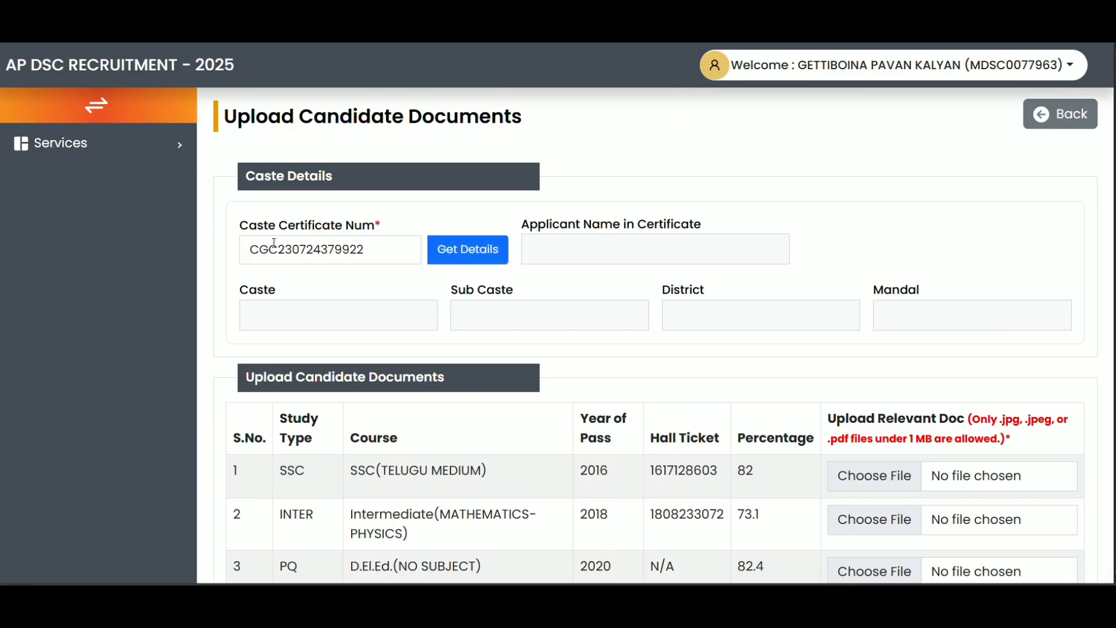
left_click(465, 249)
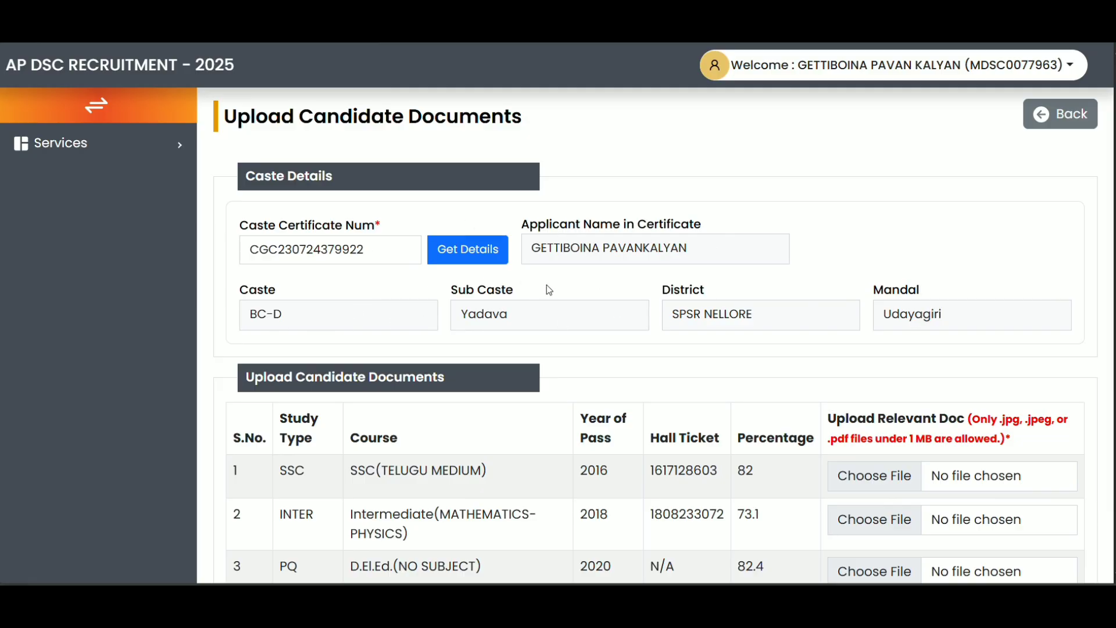
scroll(548, 300, "down", 6)
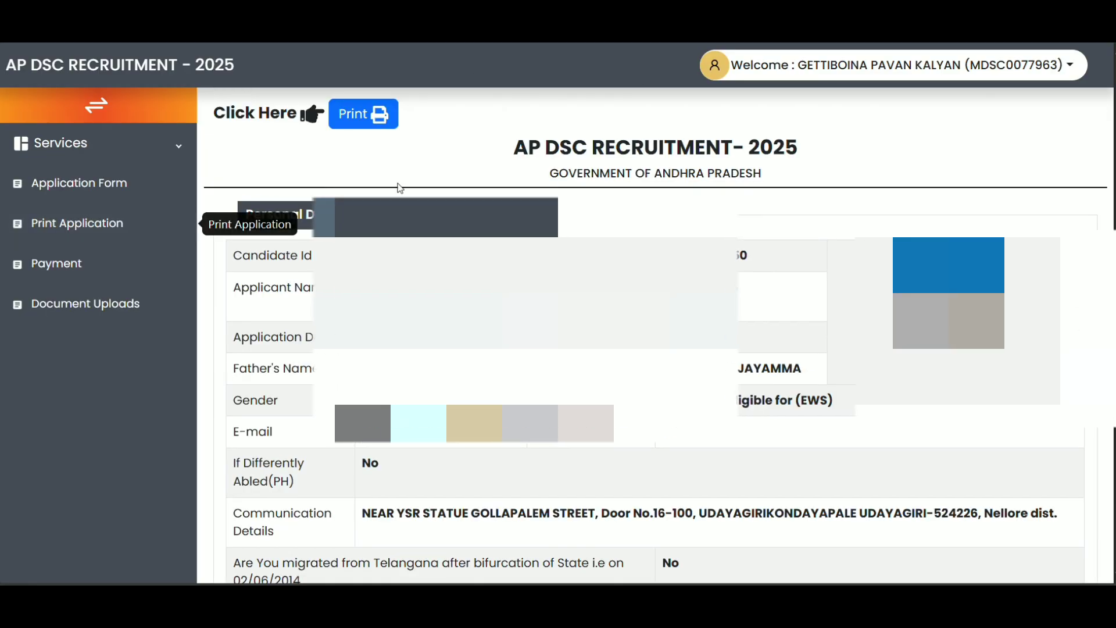
scroll(668, 166, "down", 20)
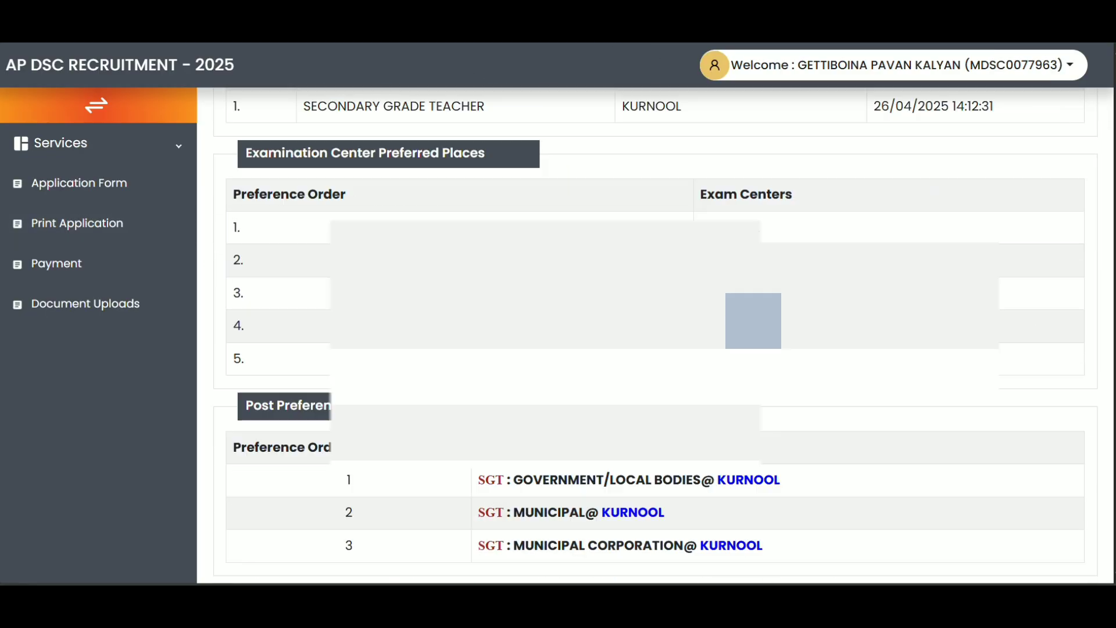
scroll(719, 473, "up", 20)
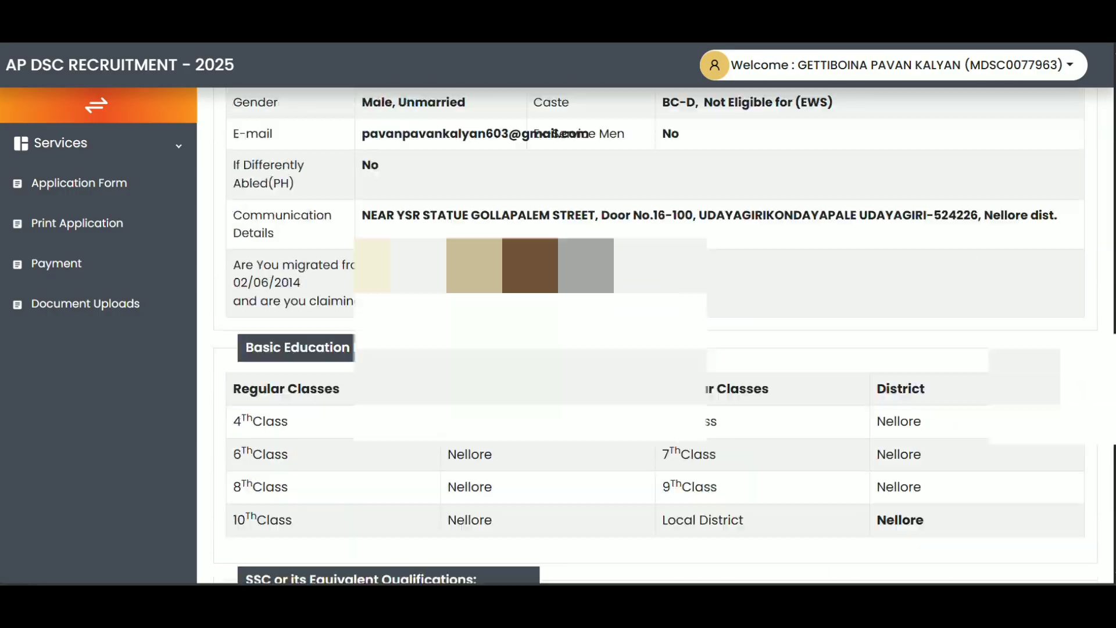